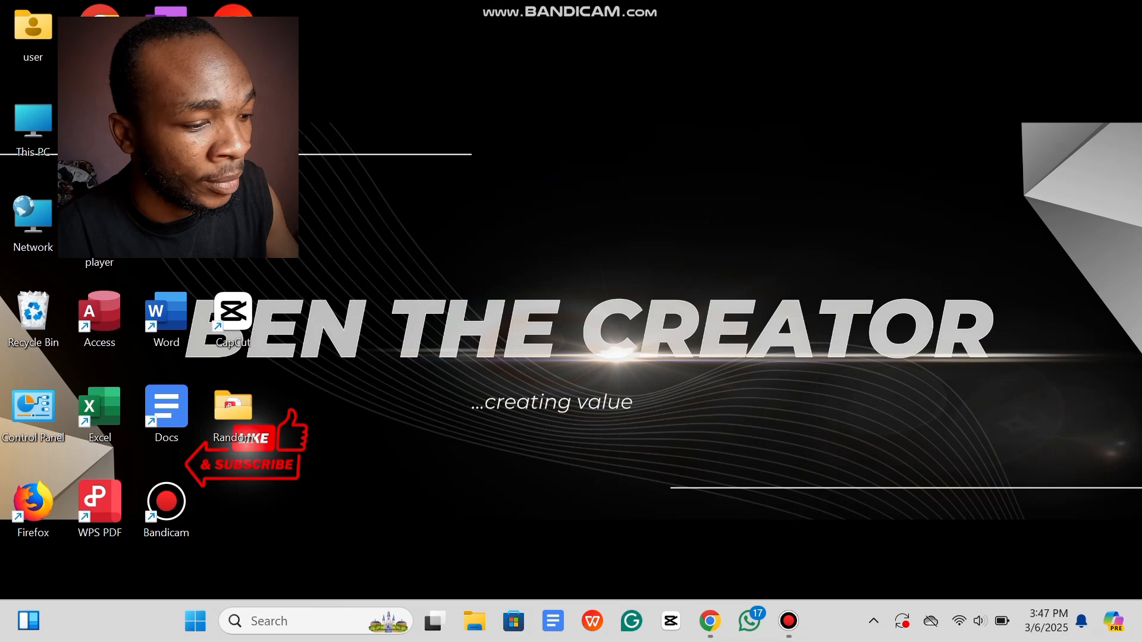
# Step: From the Canva home page in Chrome, start a new Instagram Post (4:5) design at 1080 × 1350 px
pyautogui.click(709, 620)
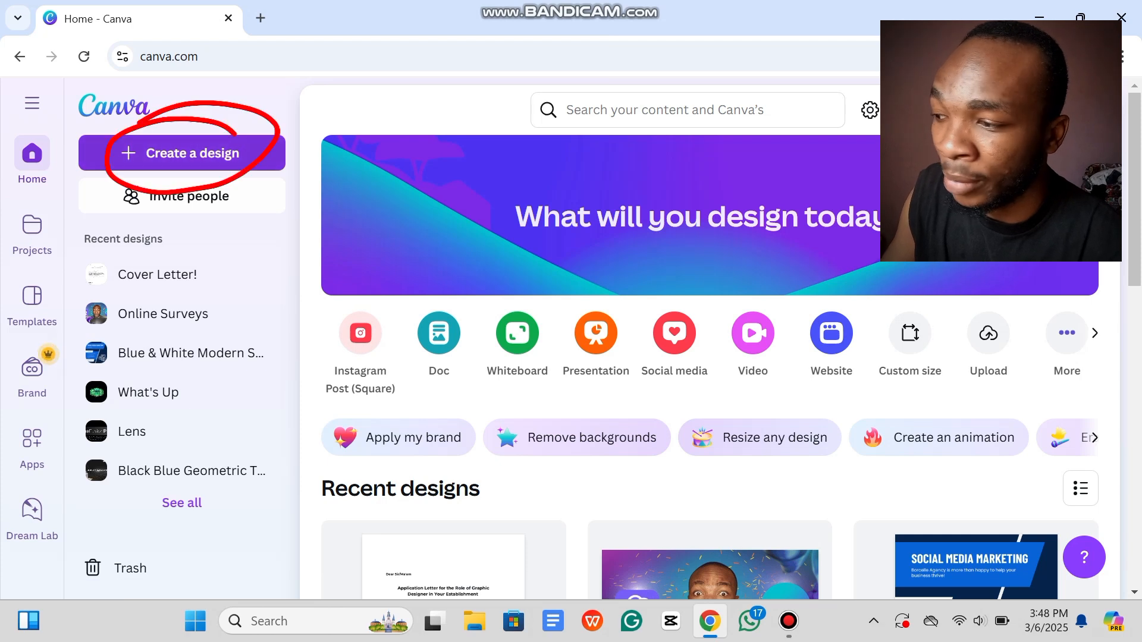
pyautogui.click(182, 153)
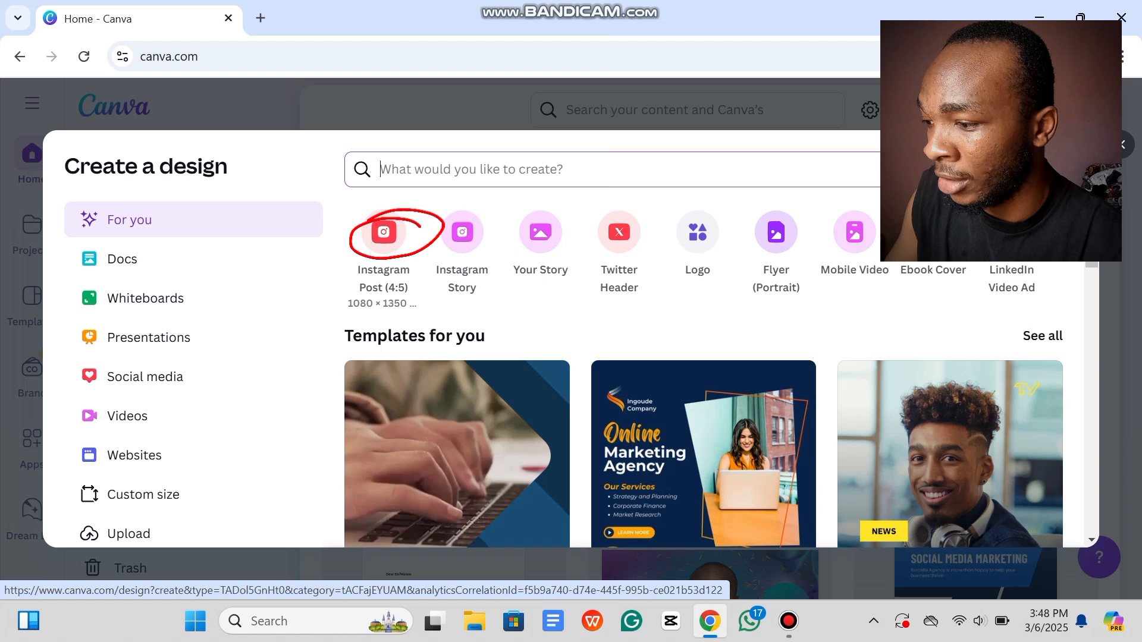
pyautogui.click(383, 232)
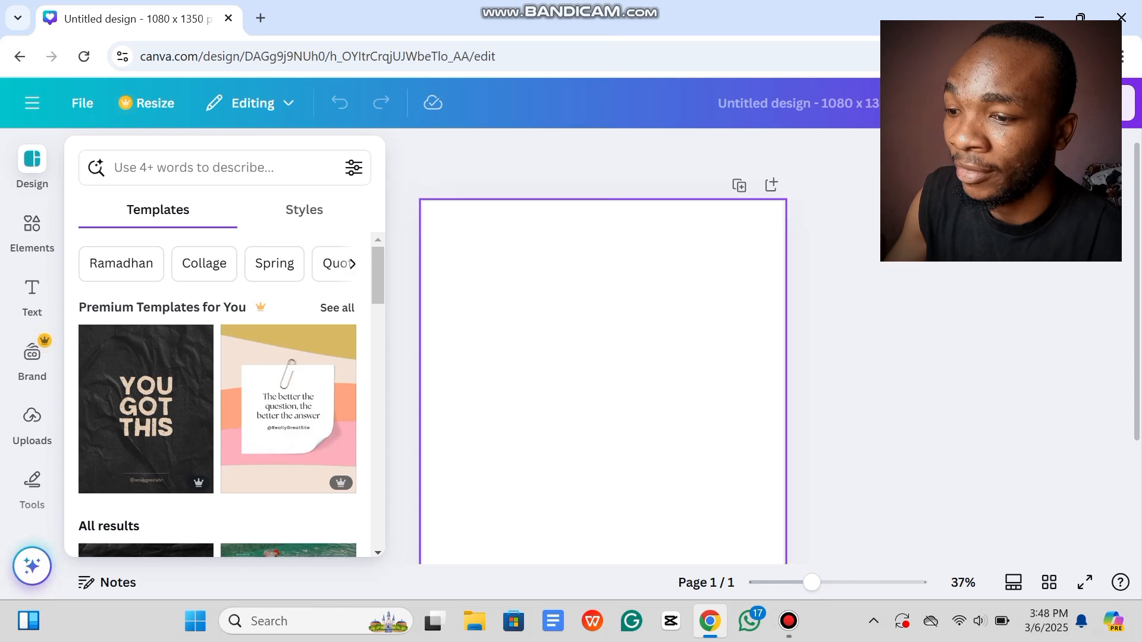
# Step: Dismiss the Design templates suggestions so only the blank white page remains
pyautogui.moveTo(1137, 291); pyautogui.dragTo(1136, 326)
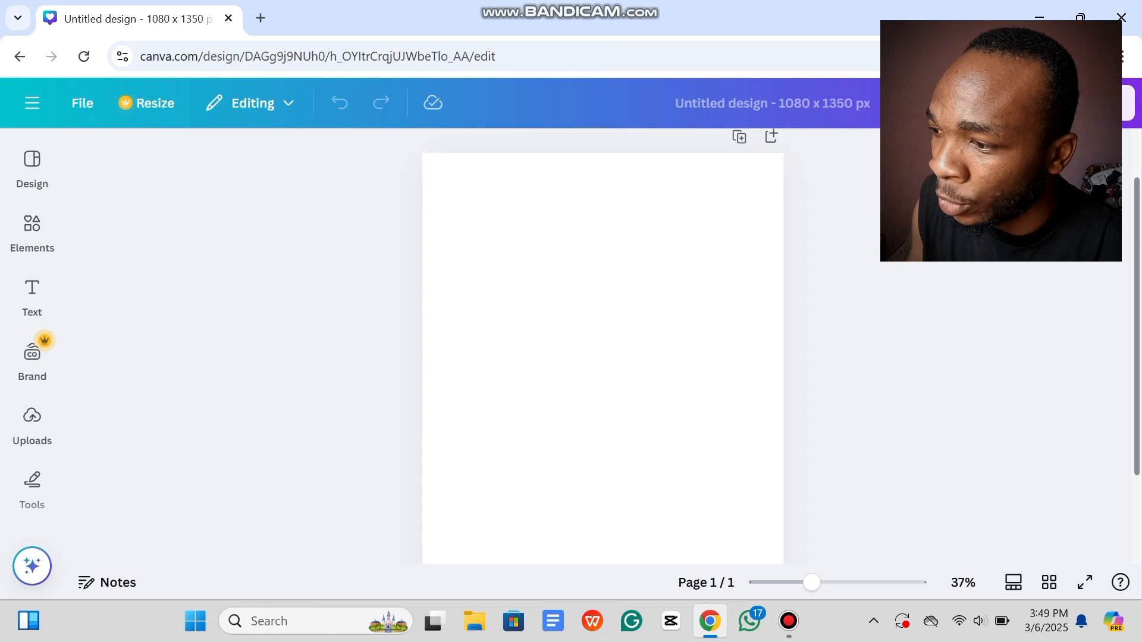
# Step: Scroll around the blank page and bring up the Elements library of shapes and graphics
pyautogui.scroll(-1, 602, 357)
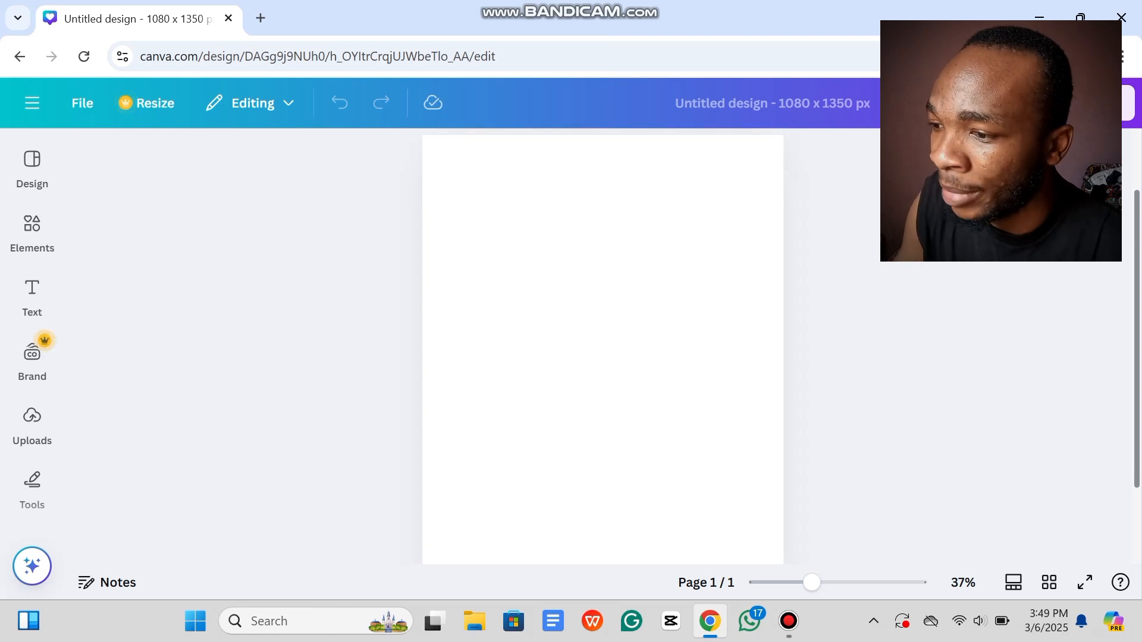
pyautogui.scroll(1, 602, 357)
pyautogui.scroll(-1, 603, 356)
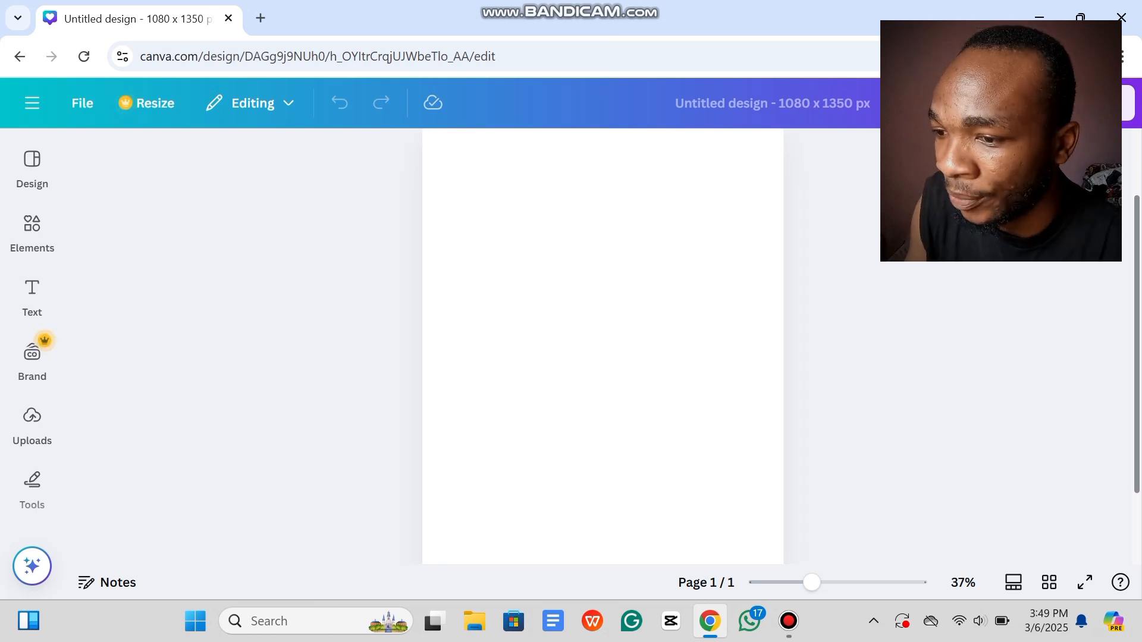
pyautogui.scroll(1, 603, 357)
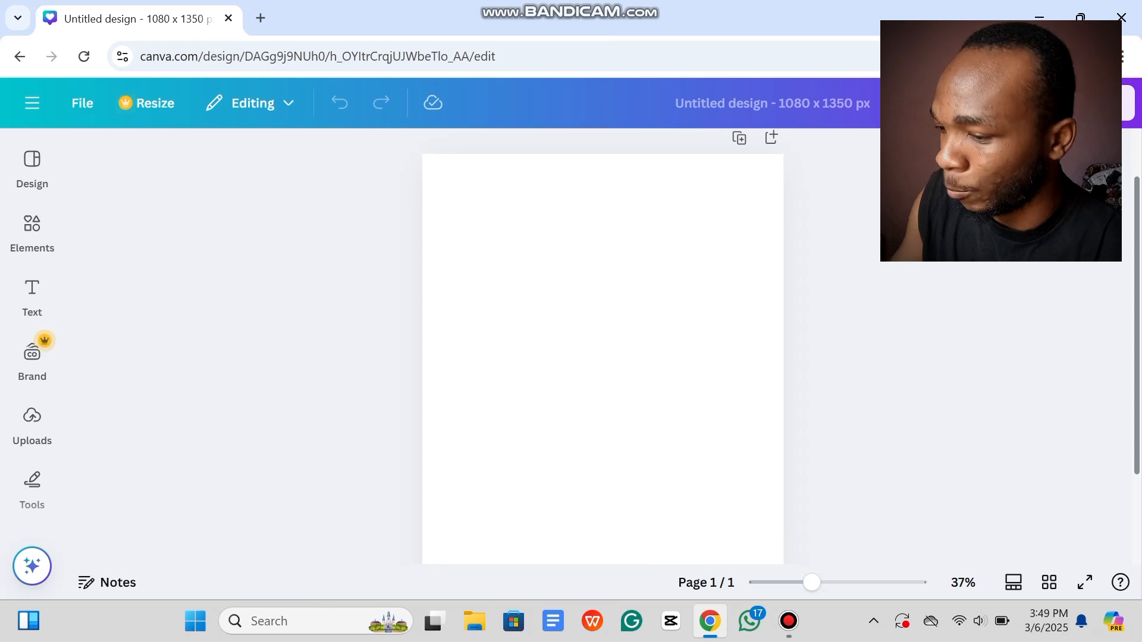
pyautogui.scroll(-1, 603, 357)
pyautogui.scroll(1, 602, 357)
pyautogui.scroll(-1, 603, 357)
pyautogui.scroll(-1, 602, 356)
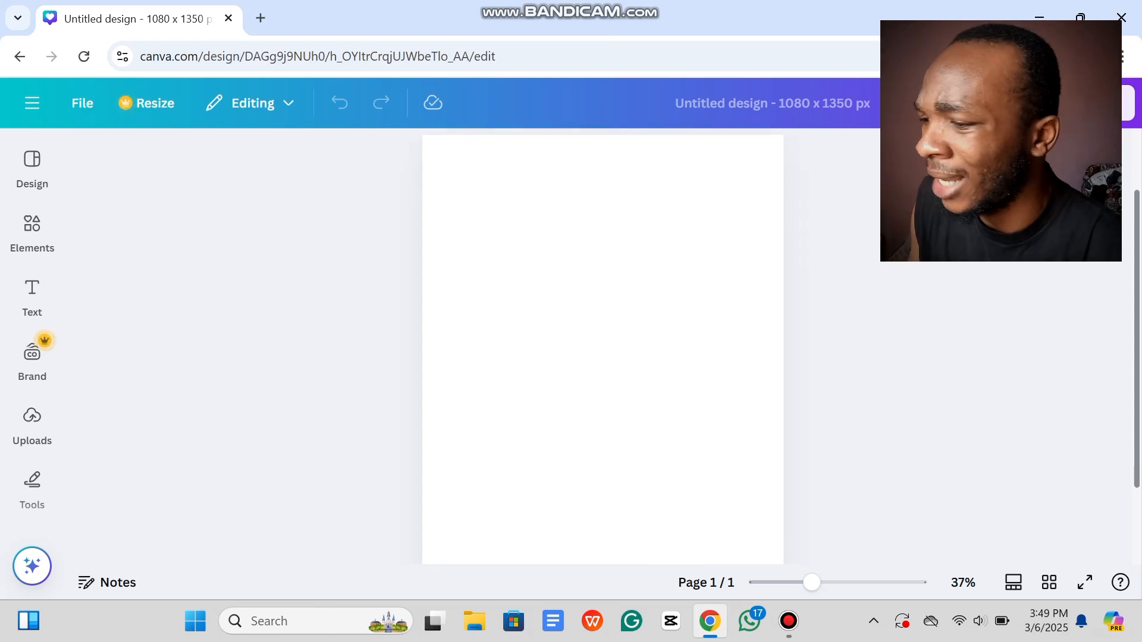
pyautogui.scroll(1, 602, 357)
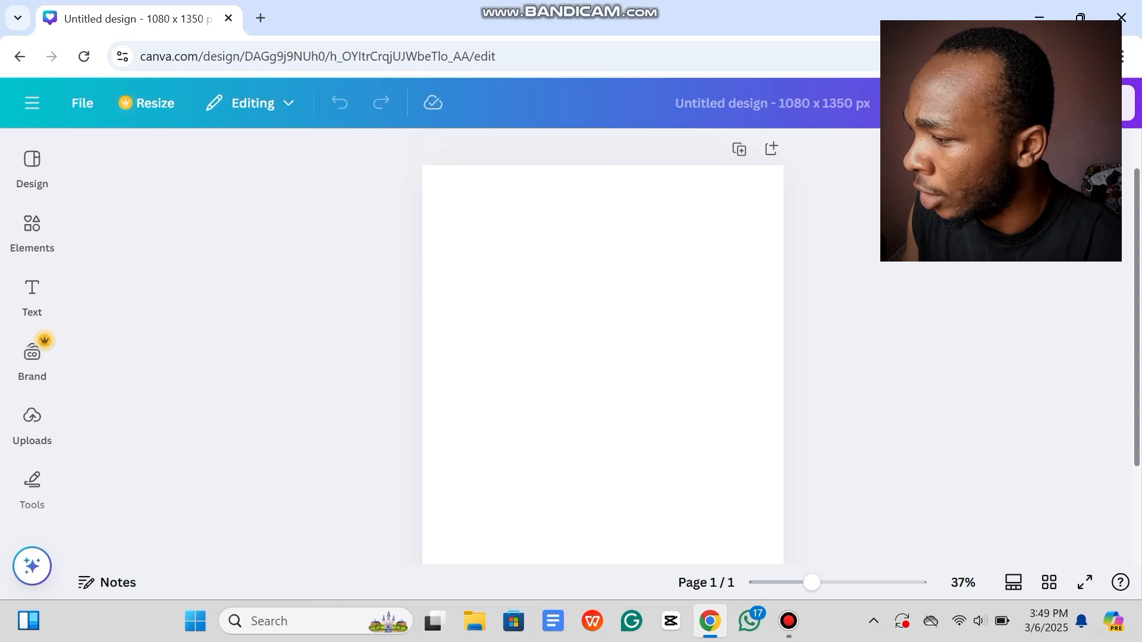
pyautogui.moveTo(32, 232)
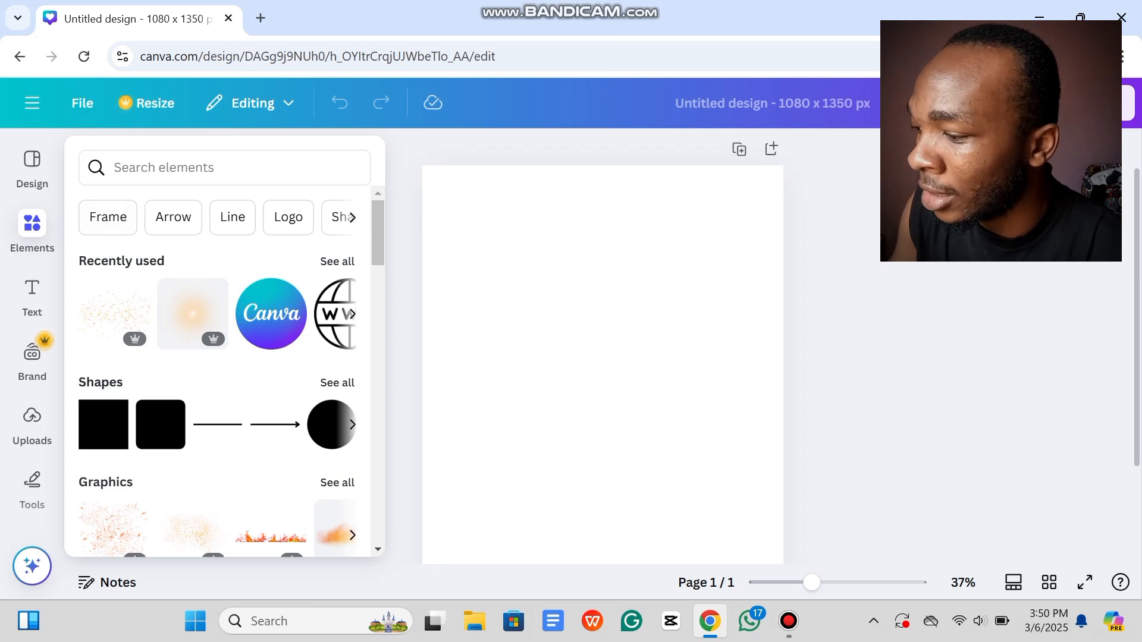
# Step: Add a grey square and stretch it past both page edges into a taller band, moved down
pyautogui.click(102, 426)
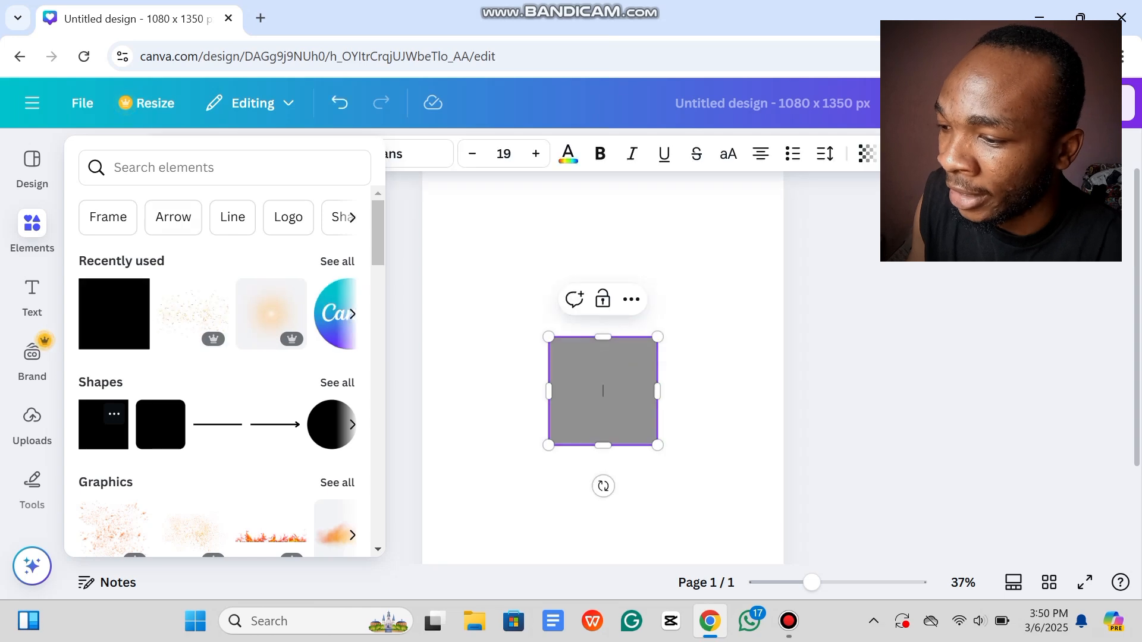
pyautogui.click(489, 390)
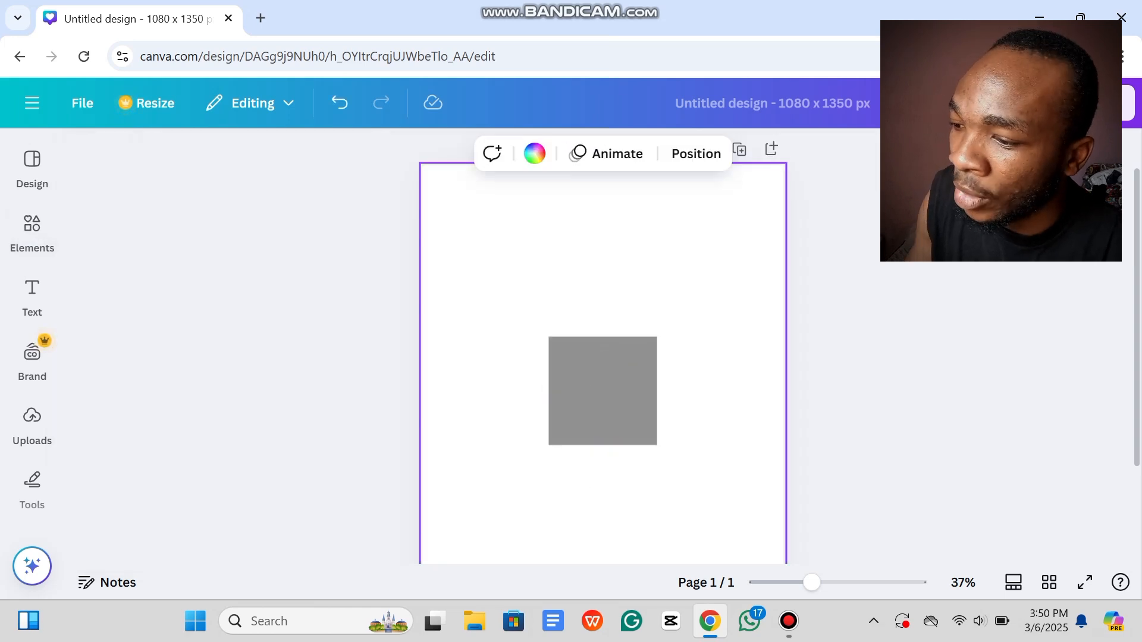
pyautogui.click(357, 381)
pyautogui.click(603, 391)
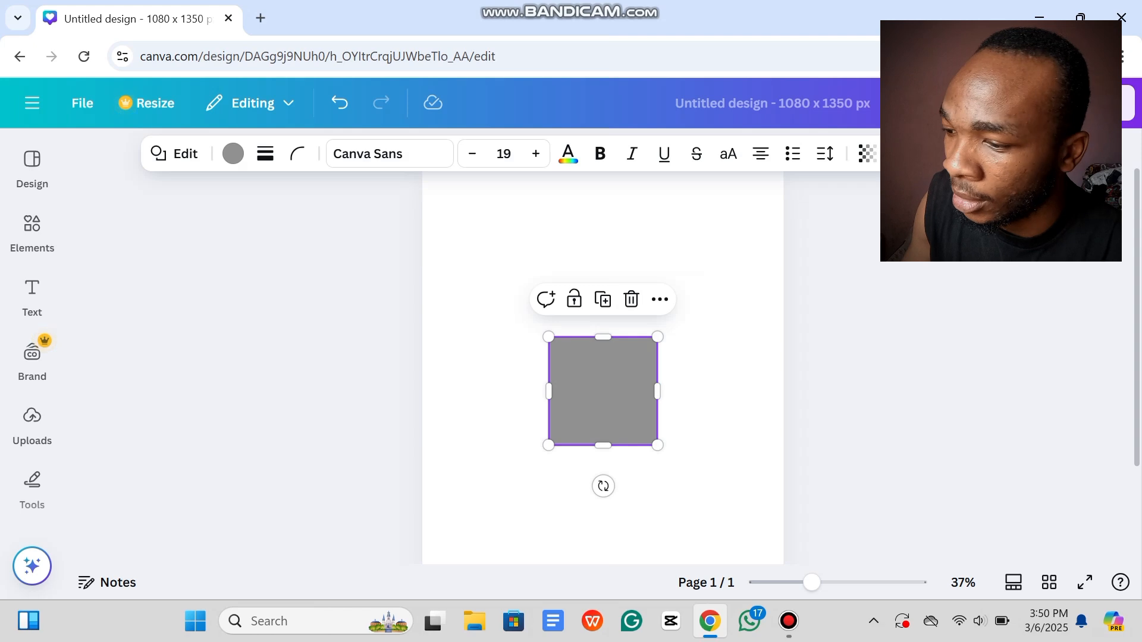
pyautogui.moveTo(658, 391); pyautogui.dragTo(584, 391)
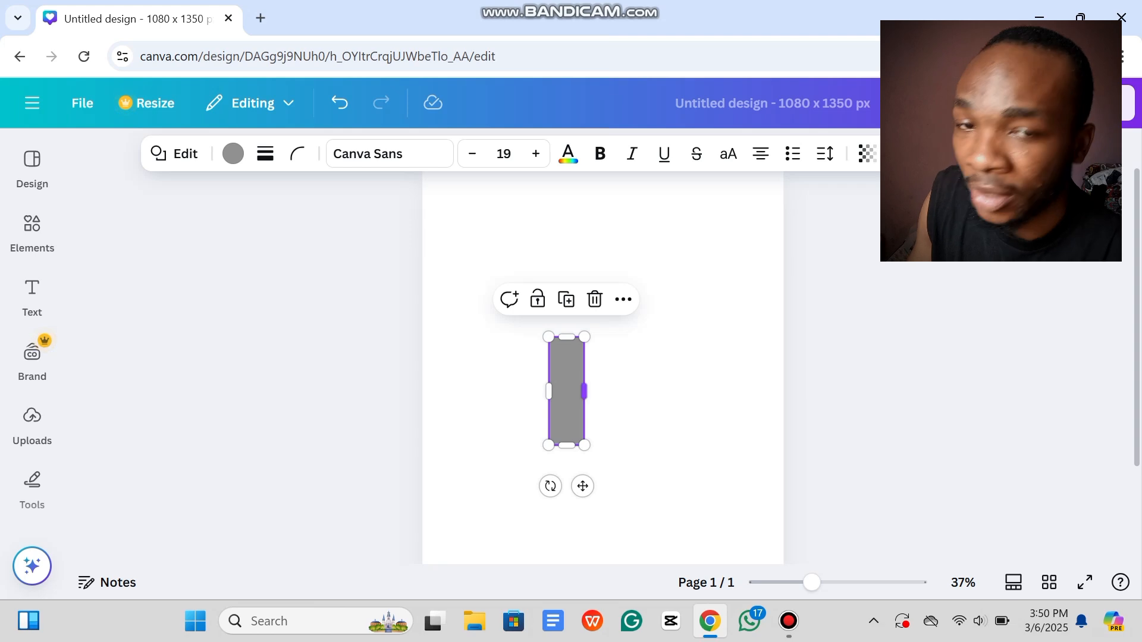
pyautogui.moveTo(584, 392); pyautogui.dragTo(791, 391)
pyautogui.moveTo(549, 391); pyautogui.dragTo(379, 391)
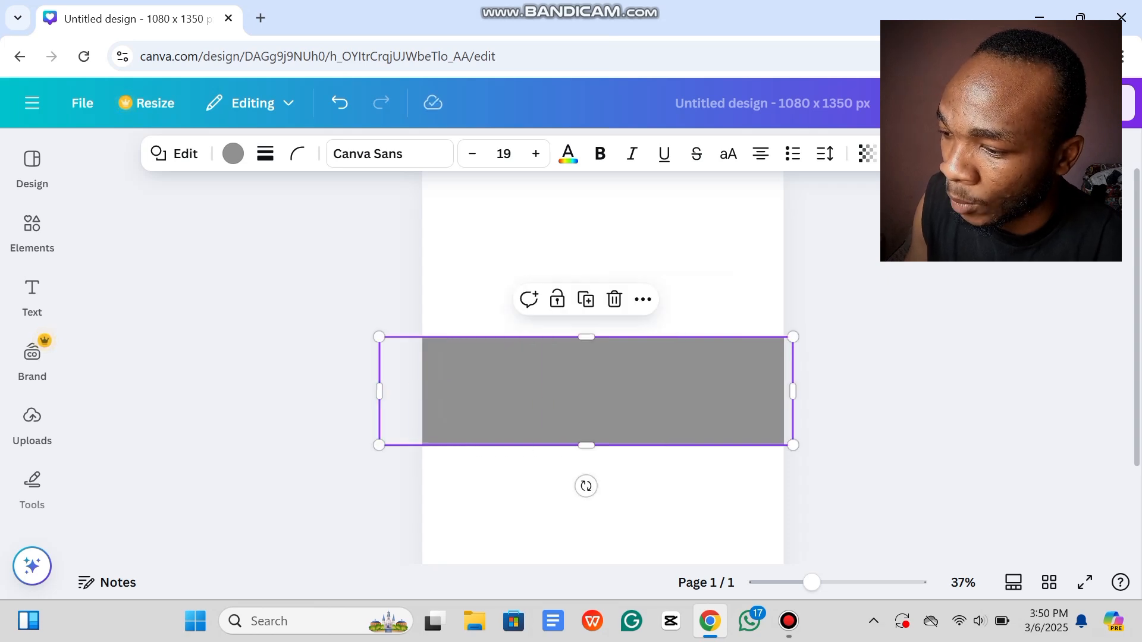
pyautogui.moveTo(586, 445); pyautogui.dragTo(587, 474)
pyautogui.moveTo(586, 410); pyautogui.dragTo(590, 448)
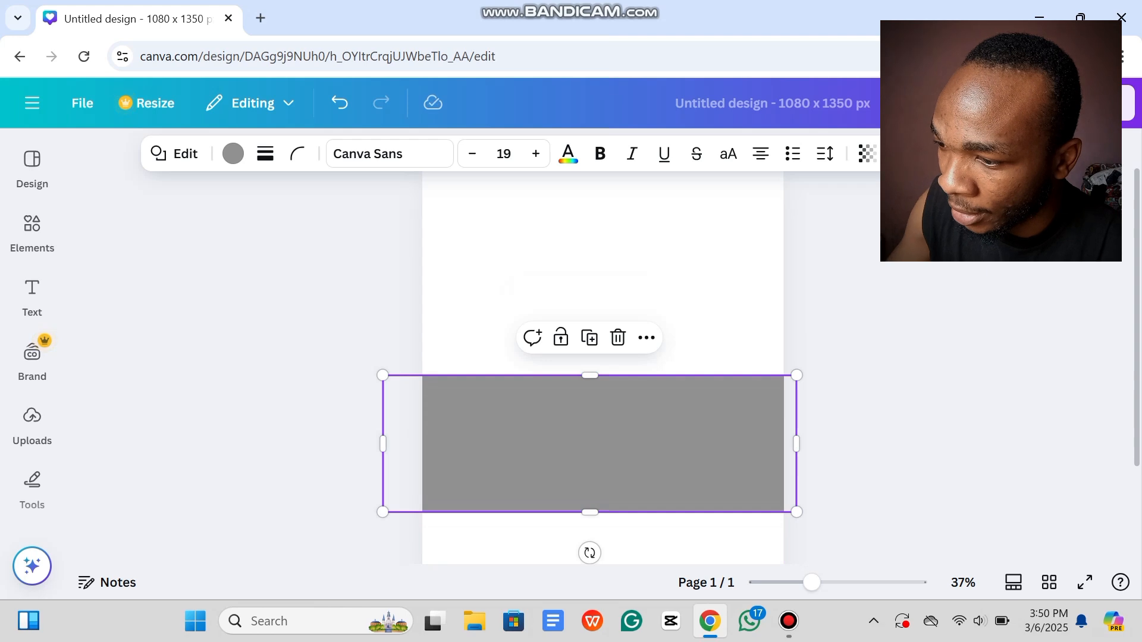
# Step: Fine-tune the grey band's height, extending its bottom edge and trimming its top slightly
pyautogui.scroll(-2, 590, 435)
pyautogui.scroll(-4, 591, 435)
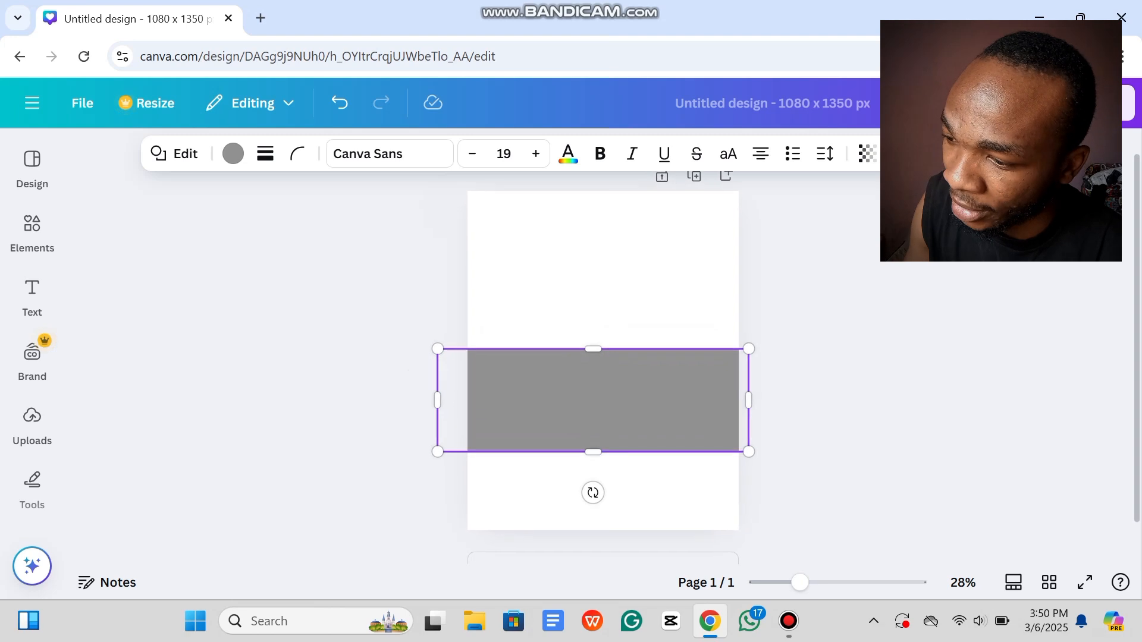
pyautogui.press('Escape')
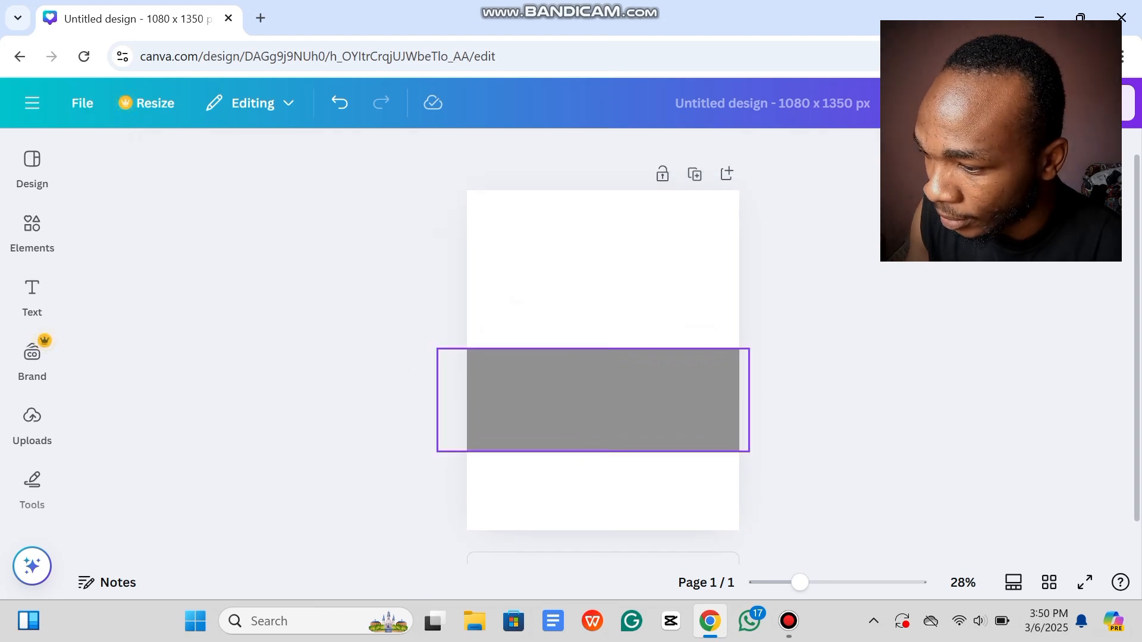
pyautogui.click(593, 433)
pyautogui.moveTo(593, 452); pyautogui.dragTo(593, 474)
pyautogui.moveTo(593, 349); pyautogui.dragTo(593, 361)
pyautogui.press('Escape')
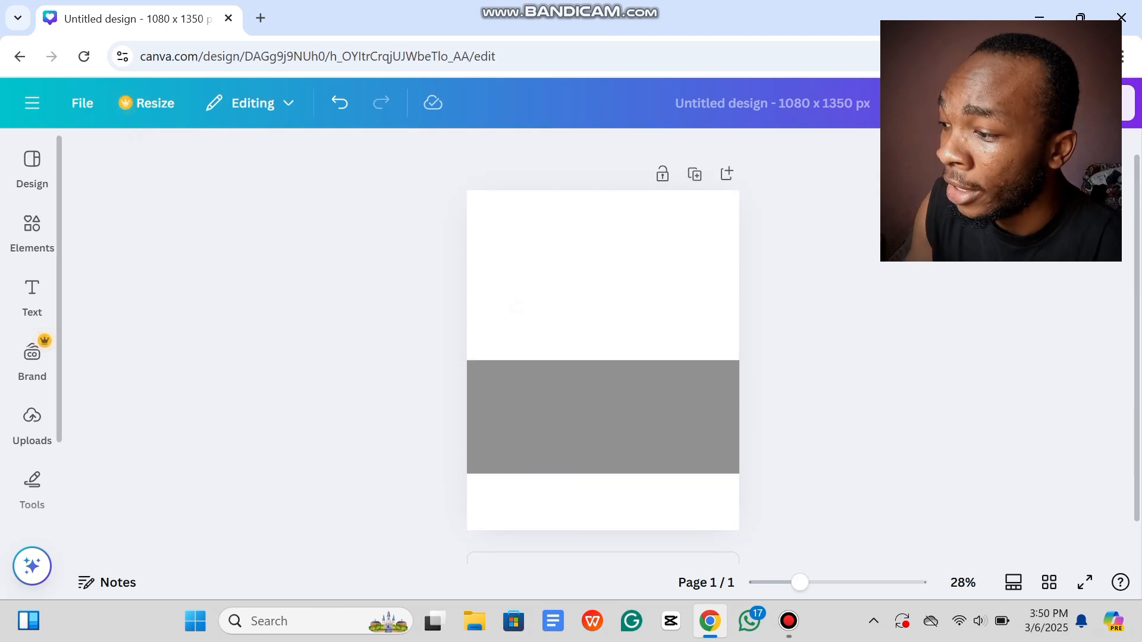
pyautogui.click(32, 291)
pyautogui.click(33, 229)
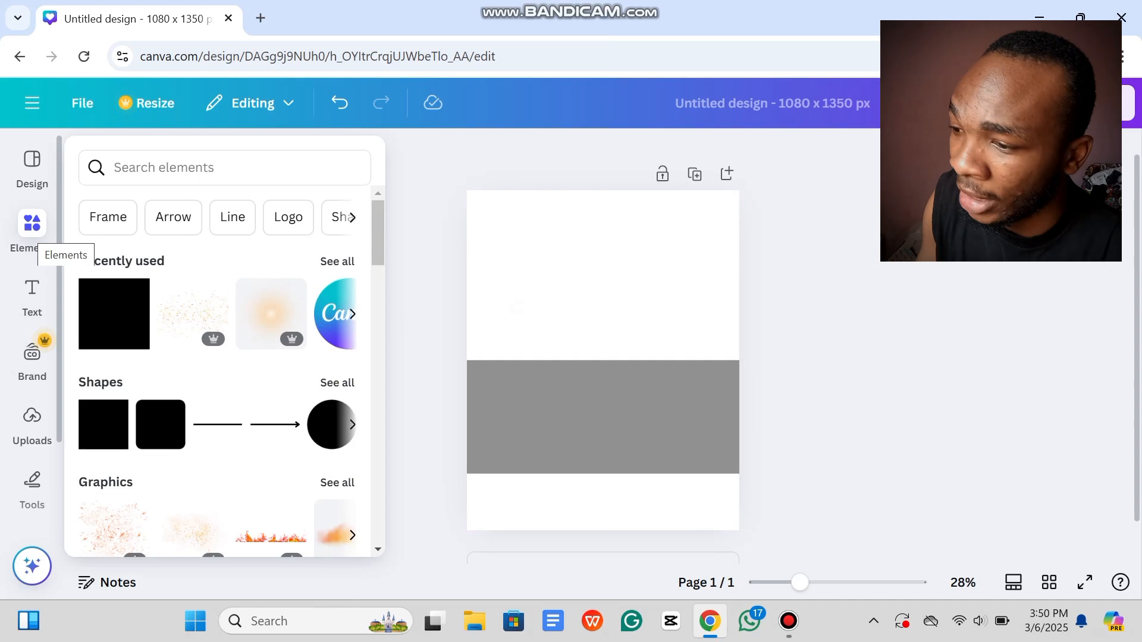
# Step: Duplicate the grey band and shrink the copy into a thin full-width bar at the page bottom
pyautogui.click(32, 224)
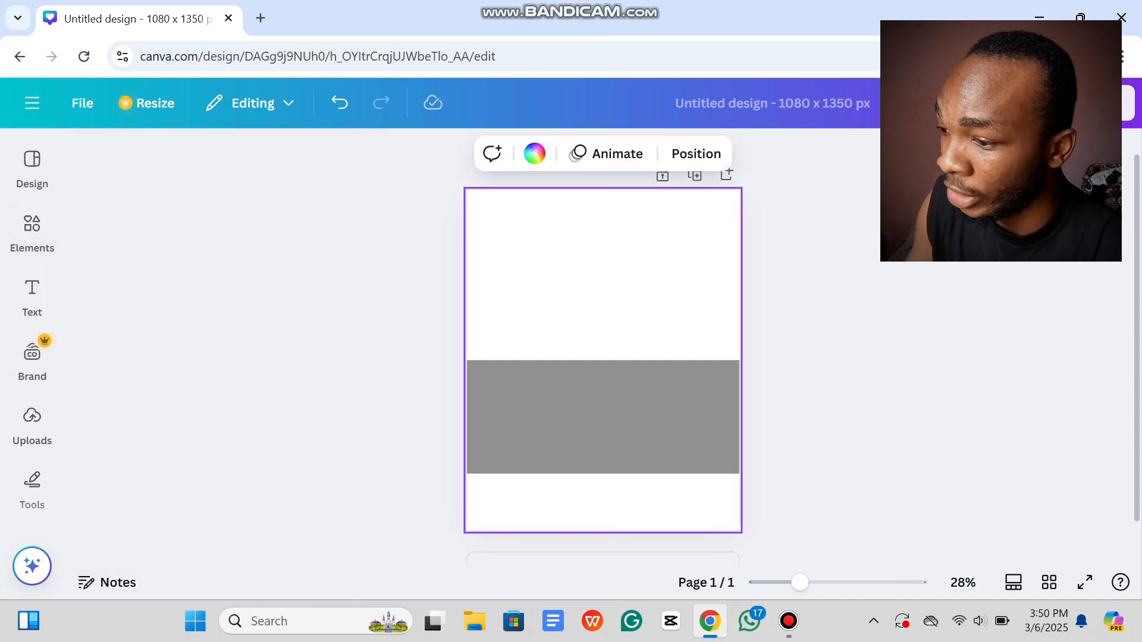
pyautogui.moveTo(853, 379); pyautogui.dragTo(664, 392)
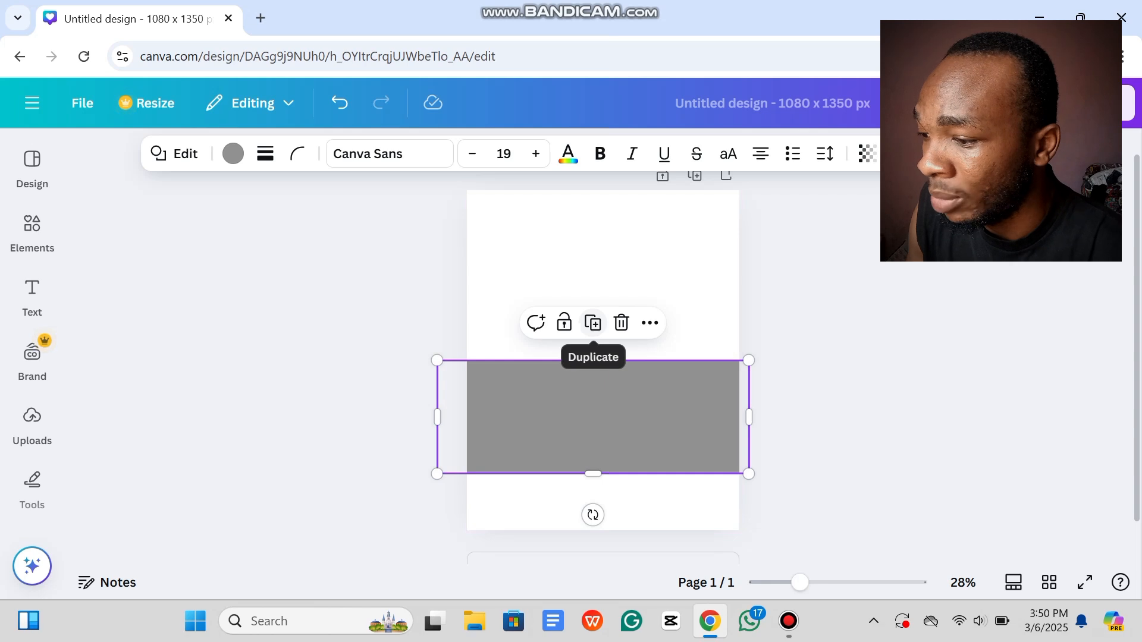
pyautogui.click(593, 323)
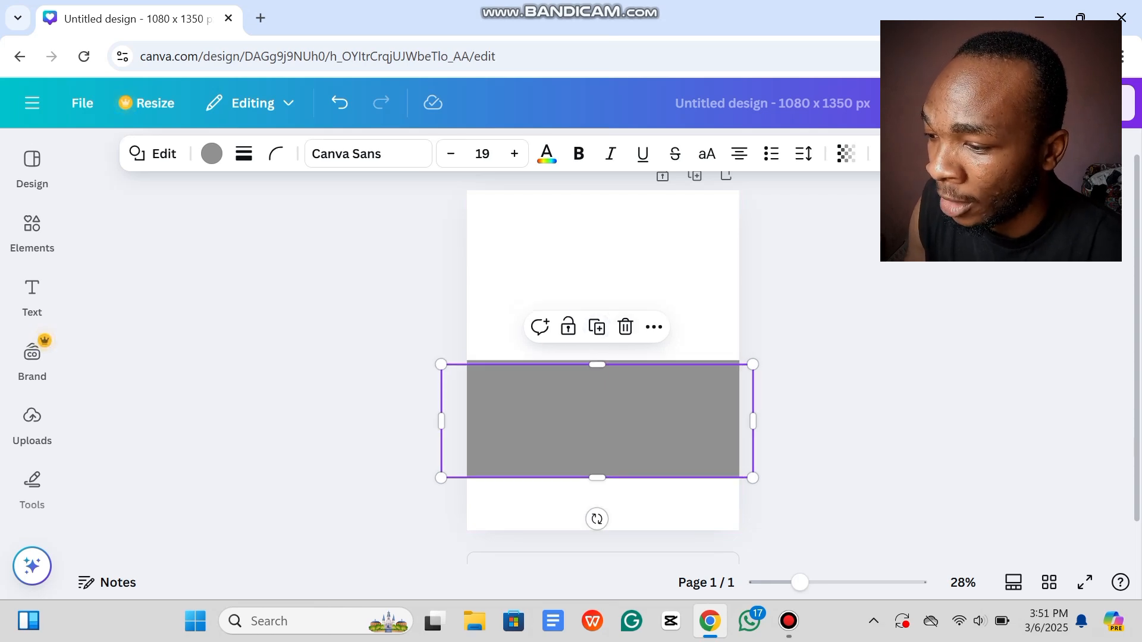
pyautogui.moveTo(596, 421); pyautogui.dragTo(593, 453)
pyautogui.moveTo(593, 508); pyautogui.dragTo(665, 425)
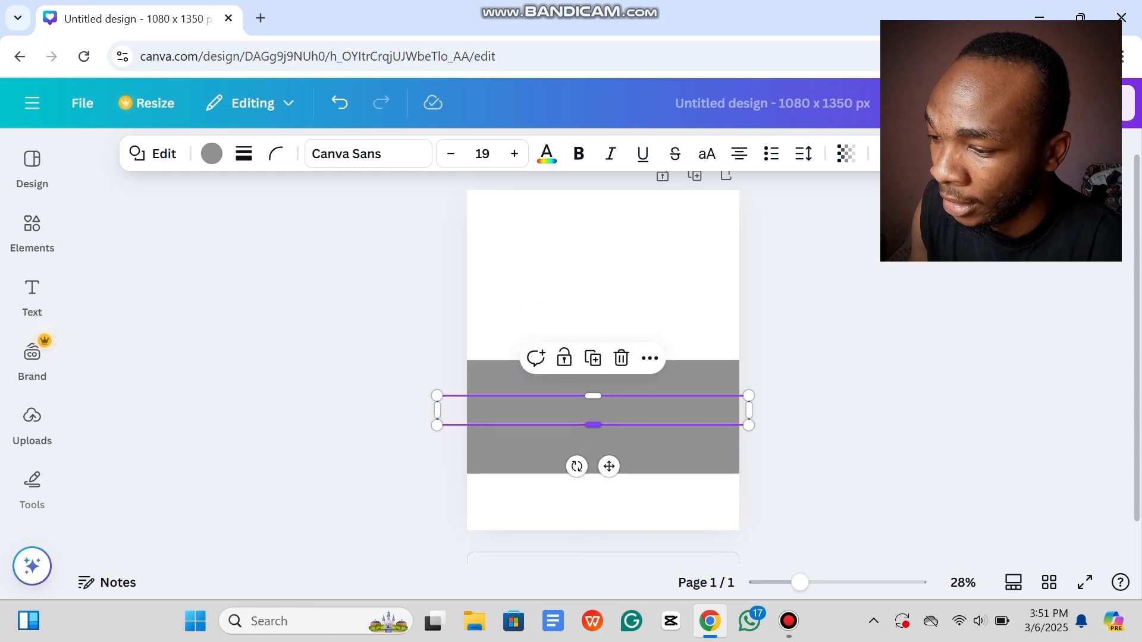
pyautogui.moveTo(609, 467); pyautogui.dragTo(599, 571)
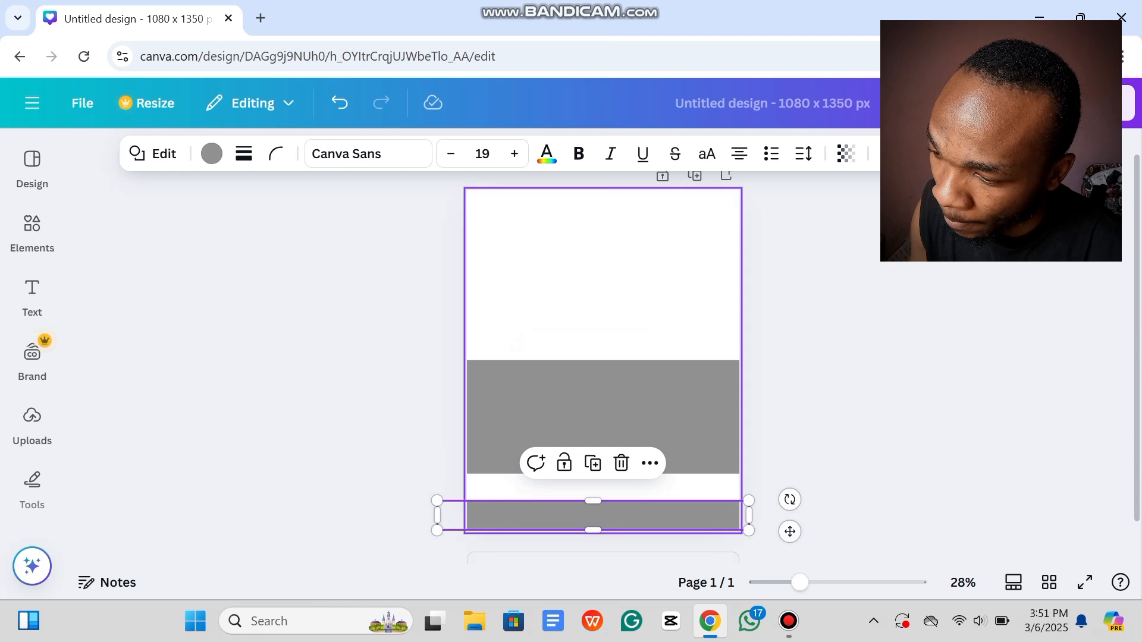
pyautogui.moveTo(593, 501); pyautogui.dragTo(593, 480)
pyautogui.click(594, 446)
pyautogui.press('Escape')
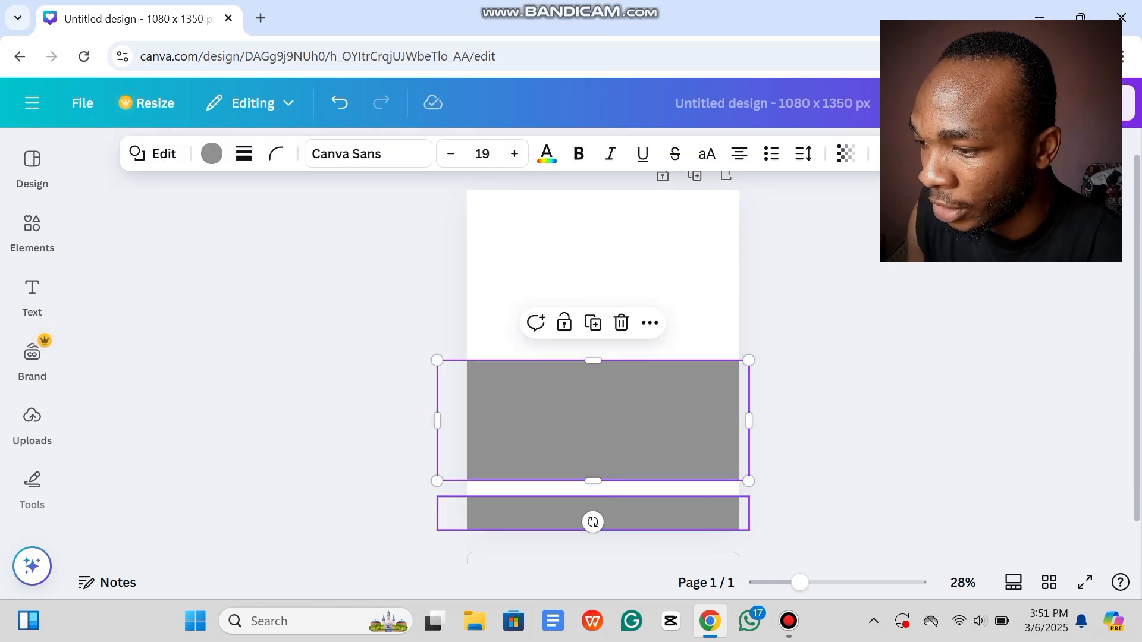
# Step: Recolour the wider middle band bright red using a custom colour
pyautogui.click(593, 421)
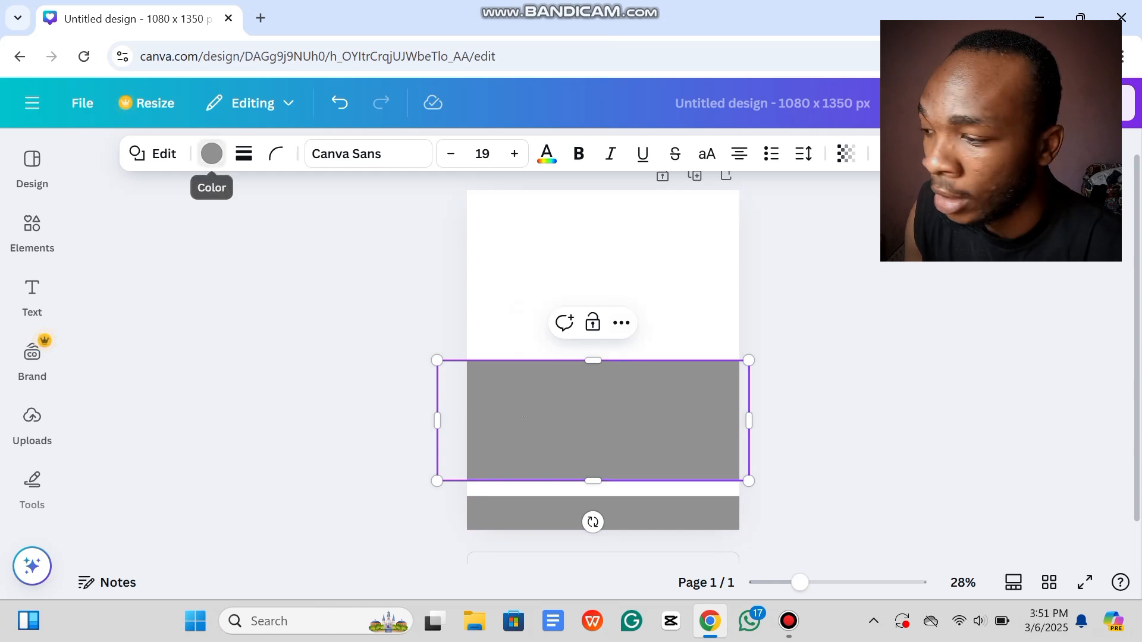
pyautogui.click(212, 153)
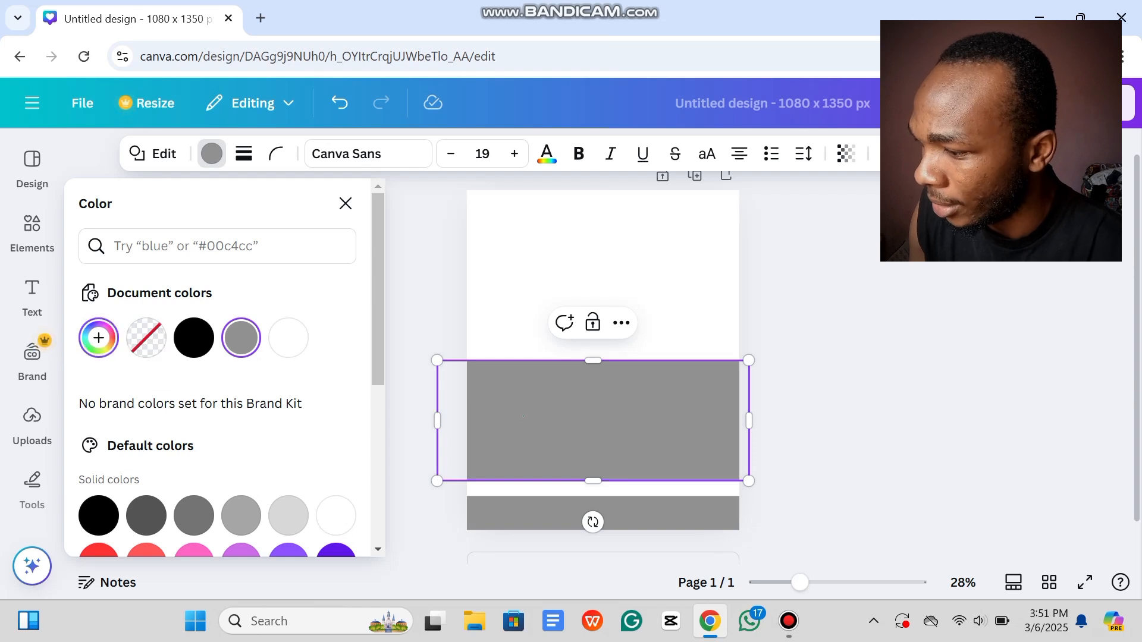
pyautogui.click(98, 337)
pyautogui.click(313, 457)
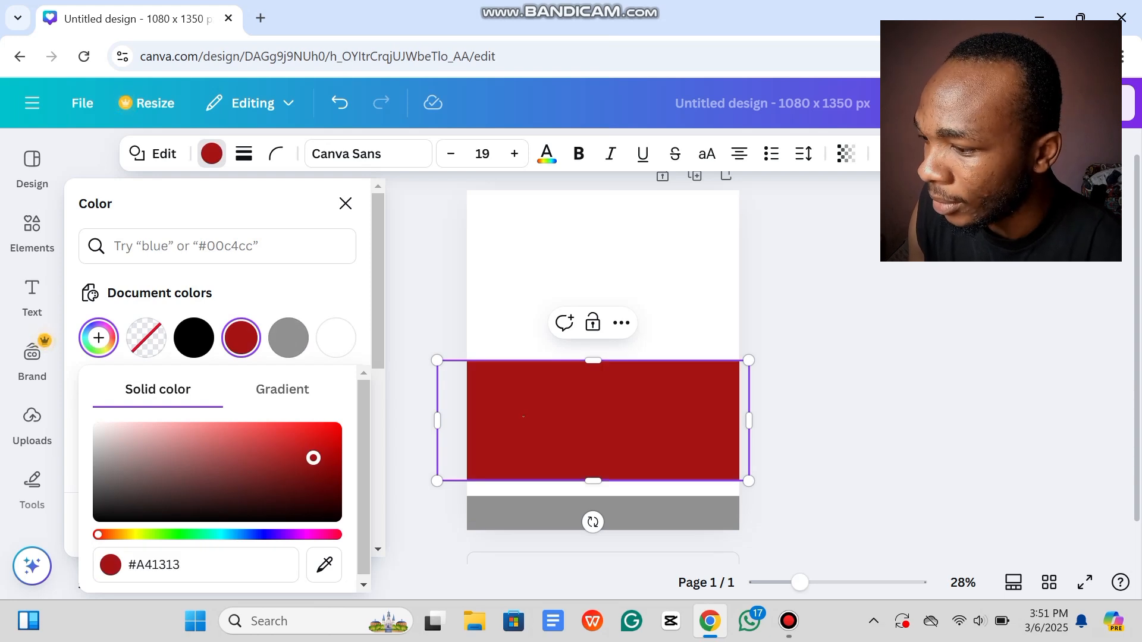
pyautogui.moveTo(313, 458)
pyautogui.mouseDown()
pyautogui.moveTo(329, 453)
pyautogui.moveTo(321, 466)
pyautogui.moveTo(332, 456)
pyautogui.mouseUp()
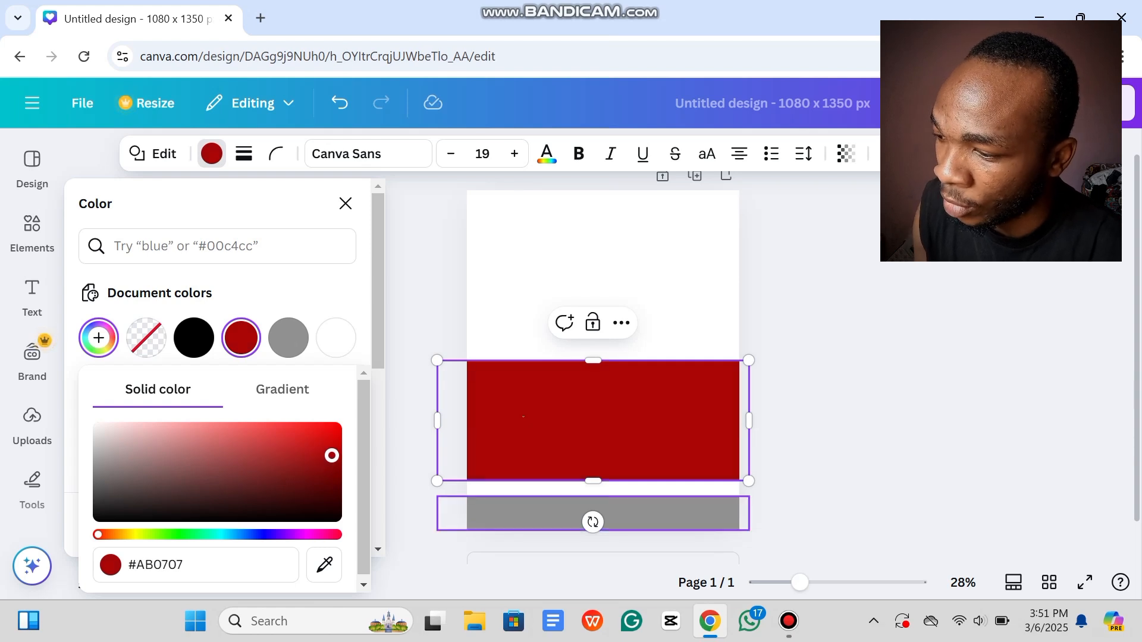
# Step: Set the thin bottom bar to dark maroon #6B0000 and deselect it
pyautogui.click(536, 512)
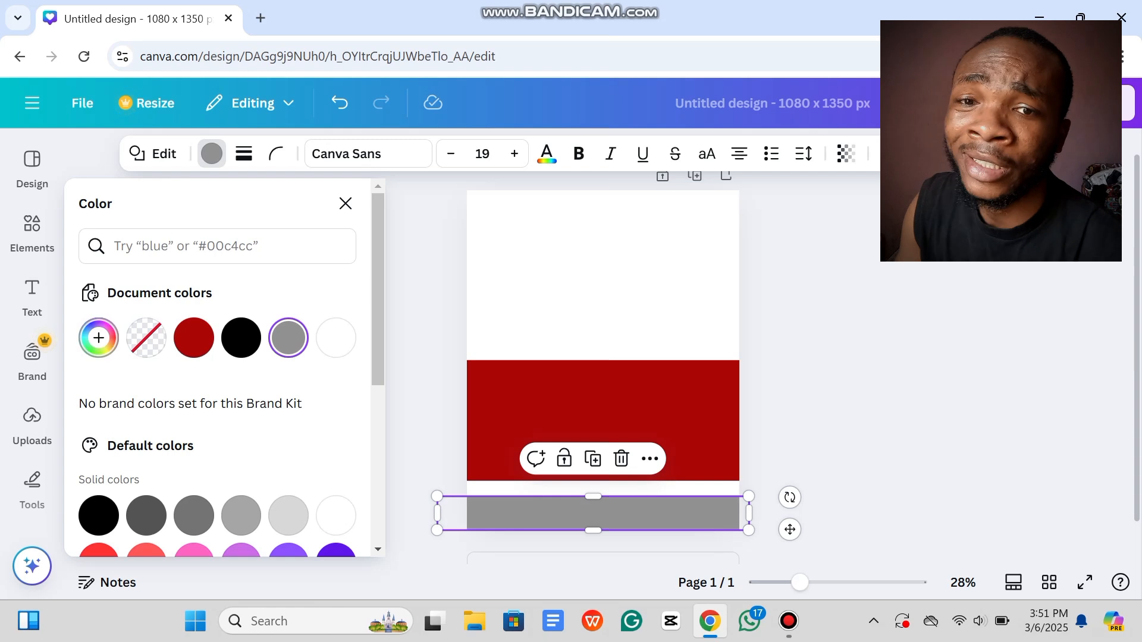
pyautogui.click(99, 338)
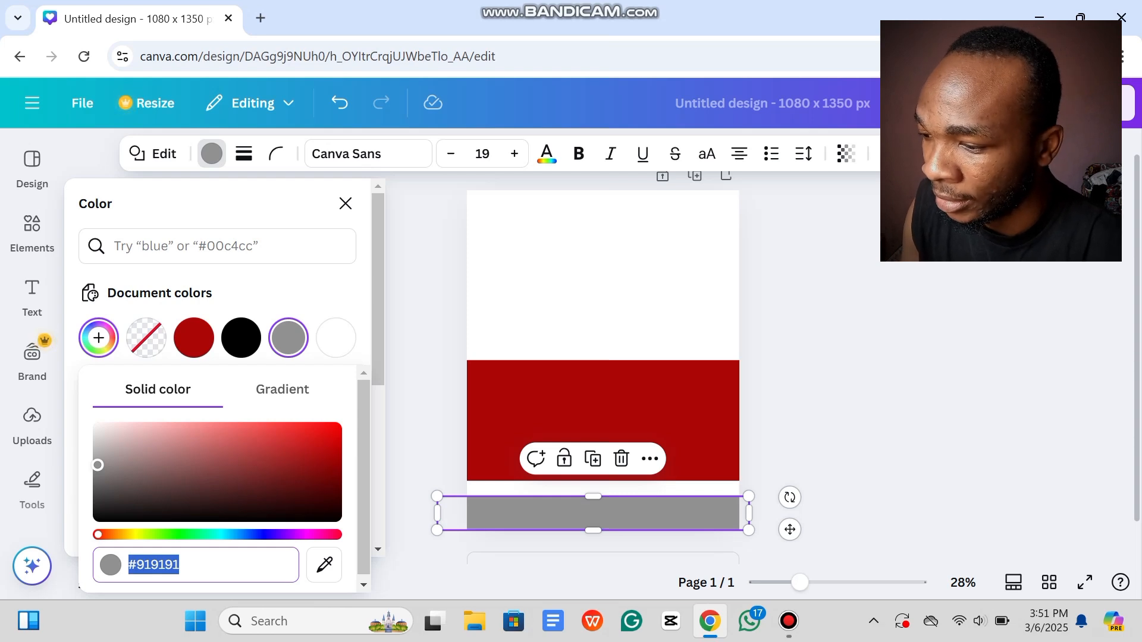
pyautogui.click(309, 483)
pyautogui.moveTo(308, 483); pyautogui.dragTo(337, 480)
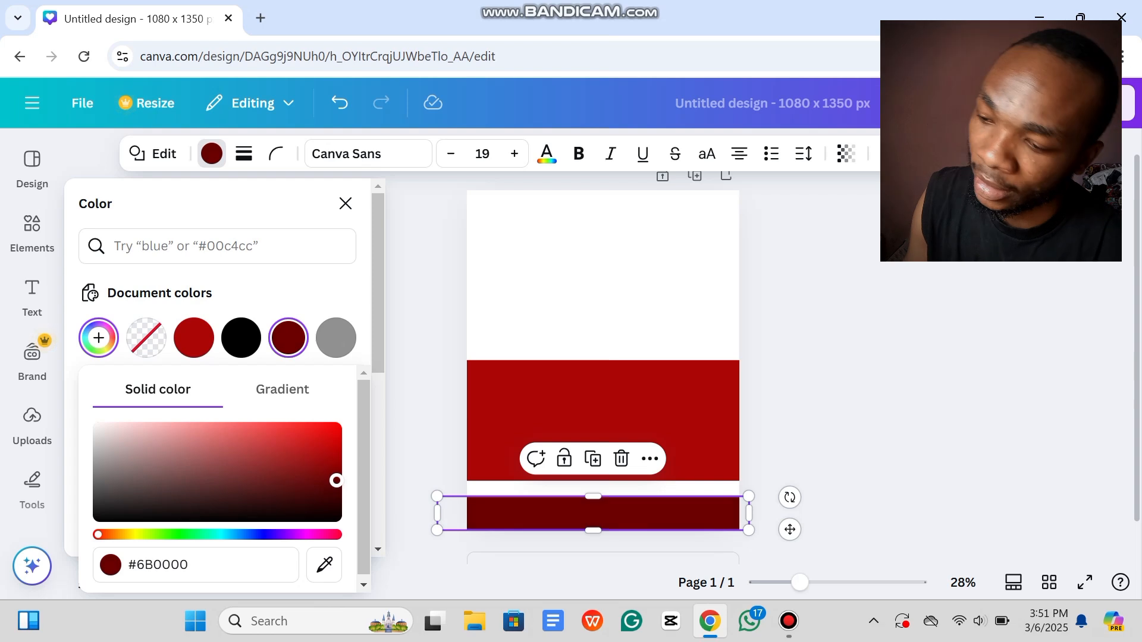
pyautogui.click(346, 203)
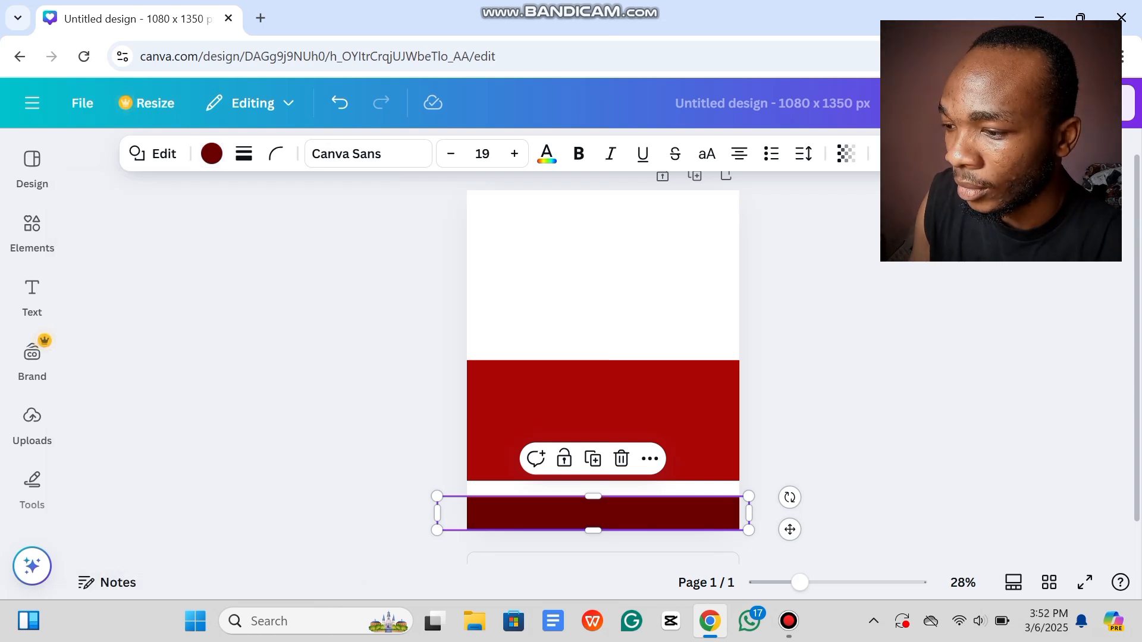
pyautogui.click(603, 280)
pyautogui.click(814, 333)
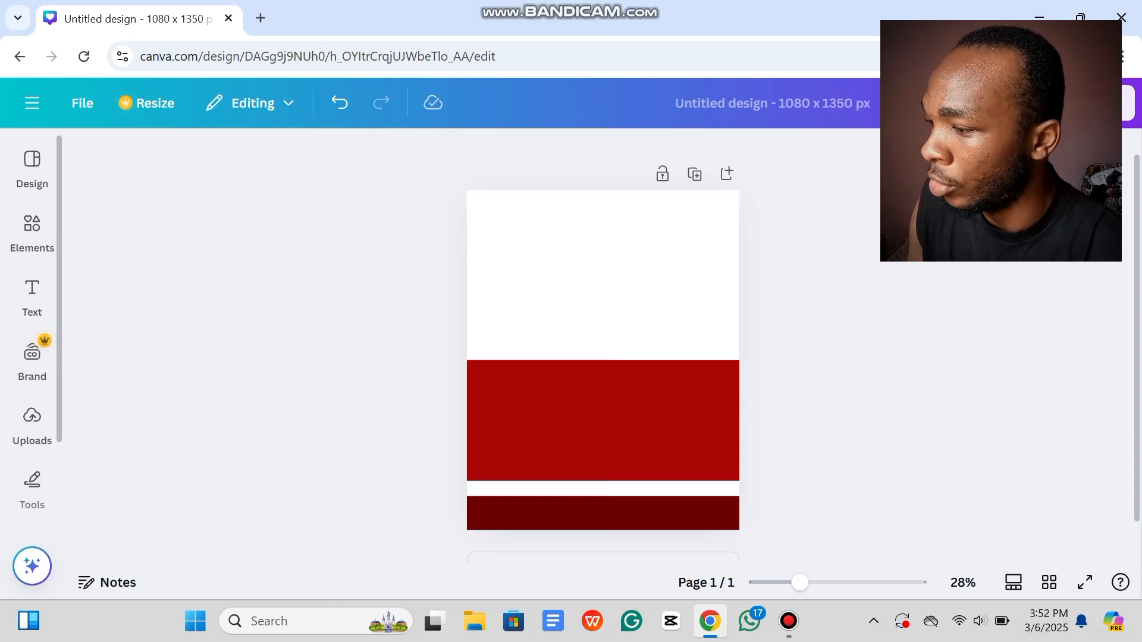
# Step: Search Elements for 'Travel vlogger', fixing the 'flogge' typo, and scroll through the results
pyautogui.click(32, 232)
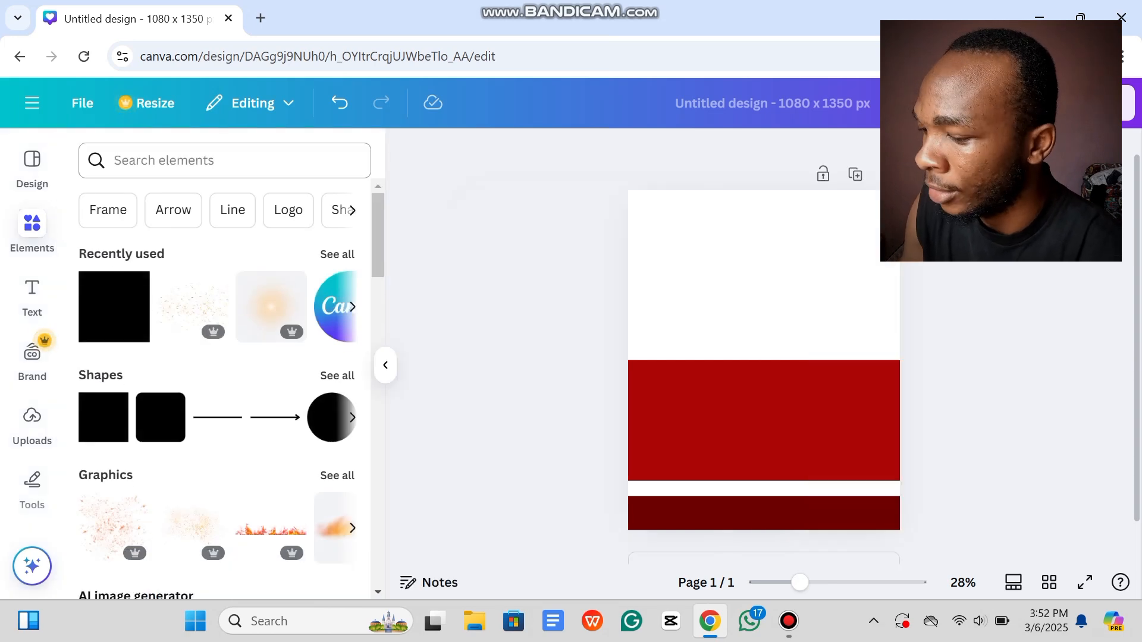
pyautogui.click(224, 161)
pyautogui.write('Tra')
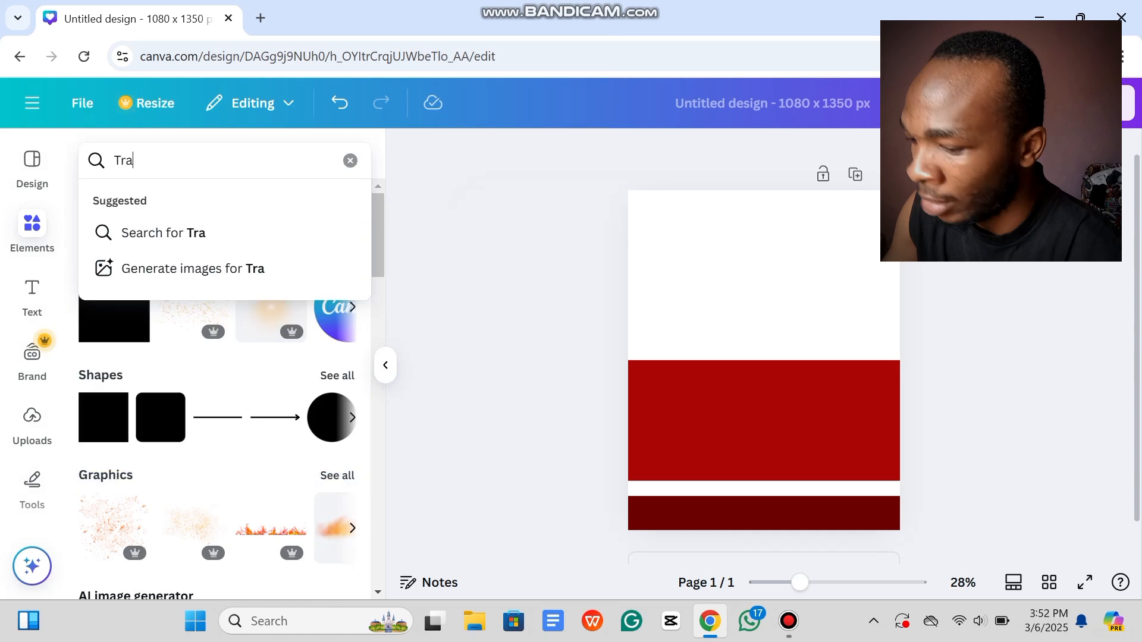
pyautogui.write('vel f')
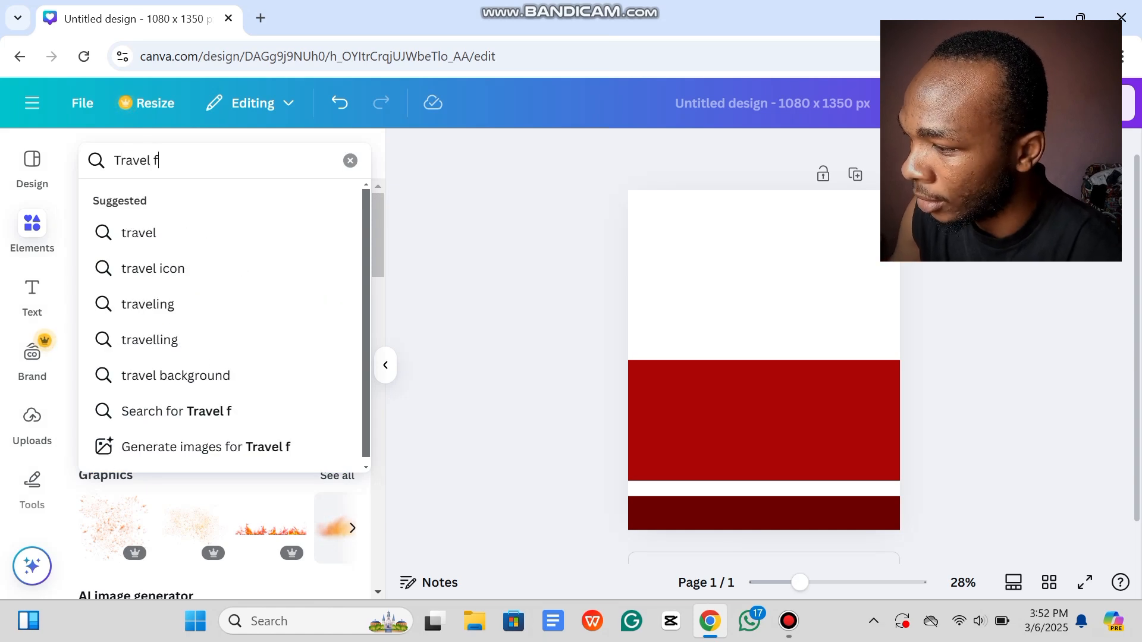
pyautogui.write('logger')
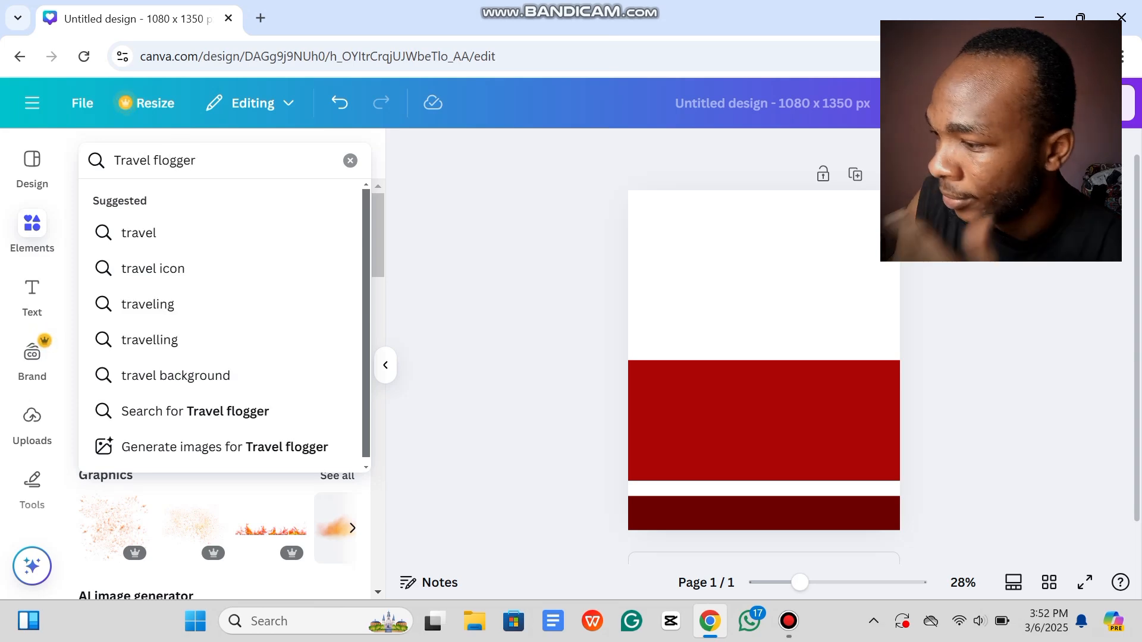
pyautogui.press('Return')
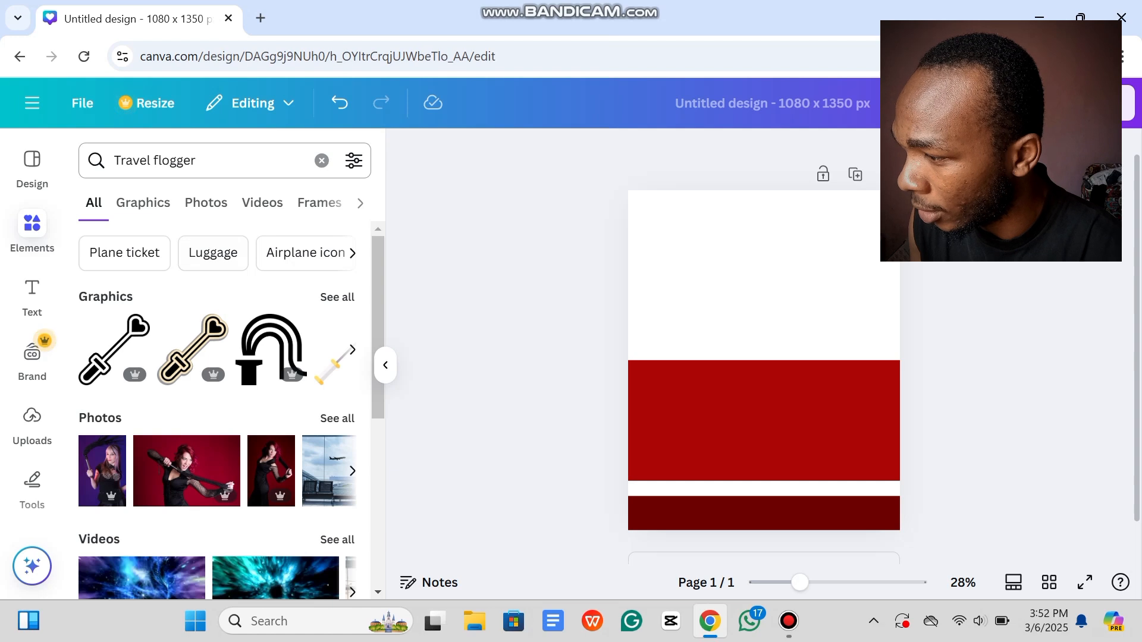
pyautogui.click(158, 160)
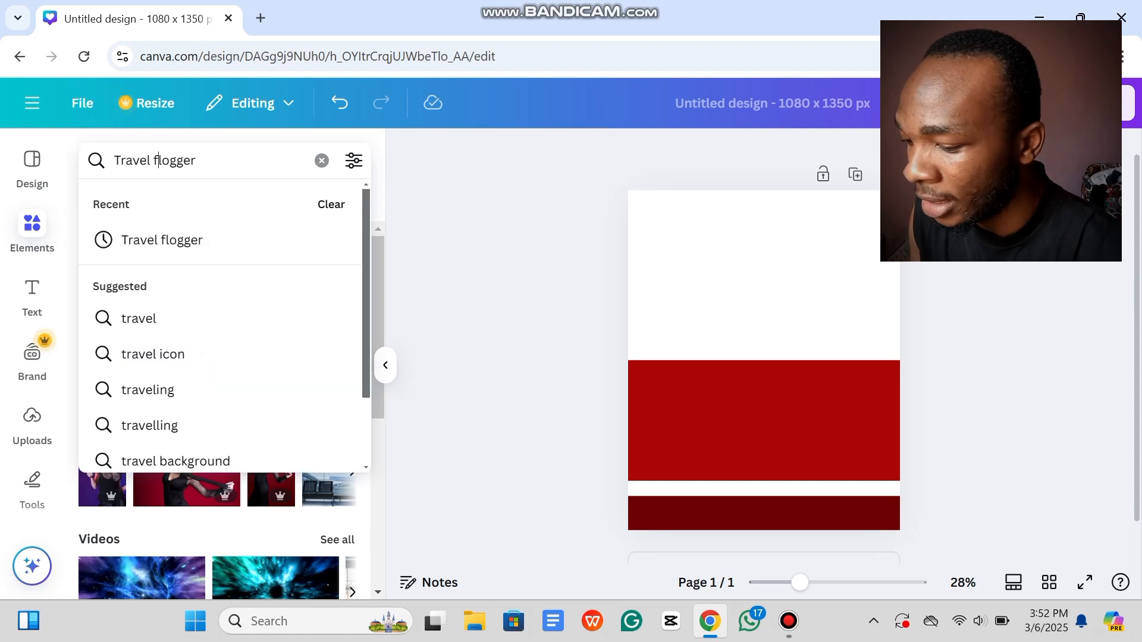
pyautogui.press('BackSpace')
pyautogui.write('v')
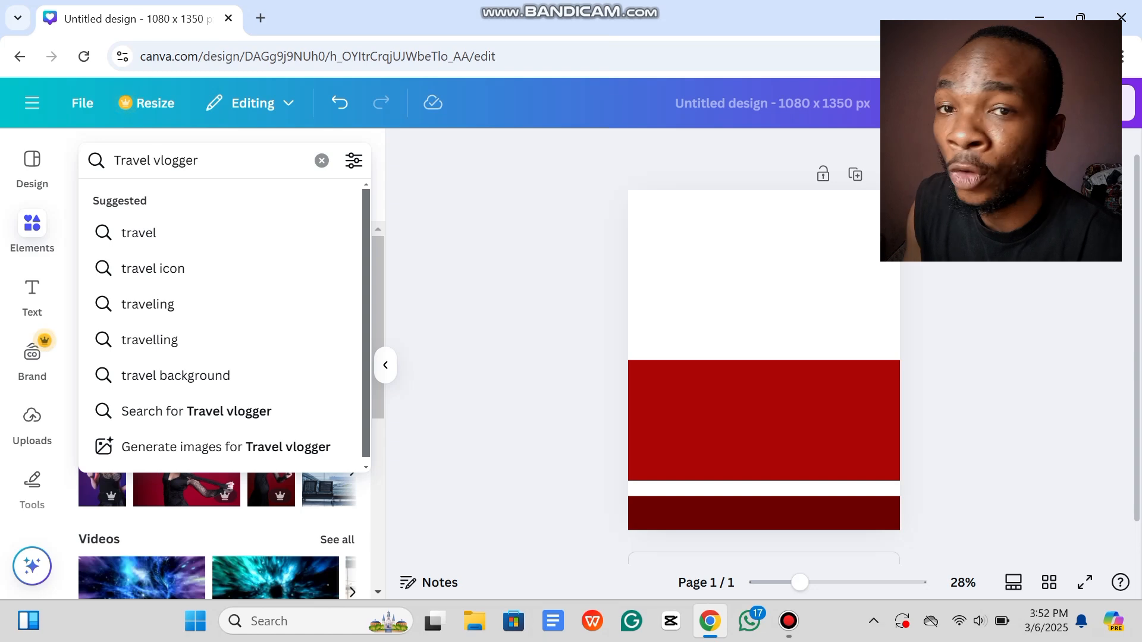
pyautogui.press('Return')
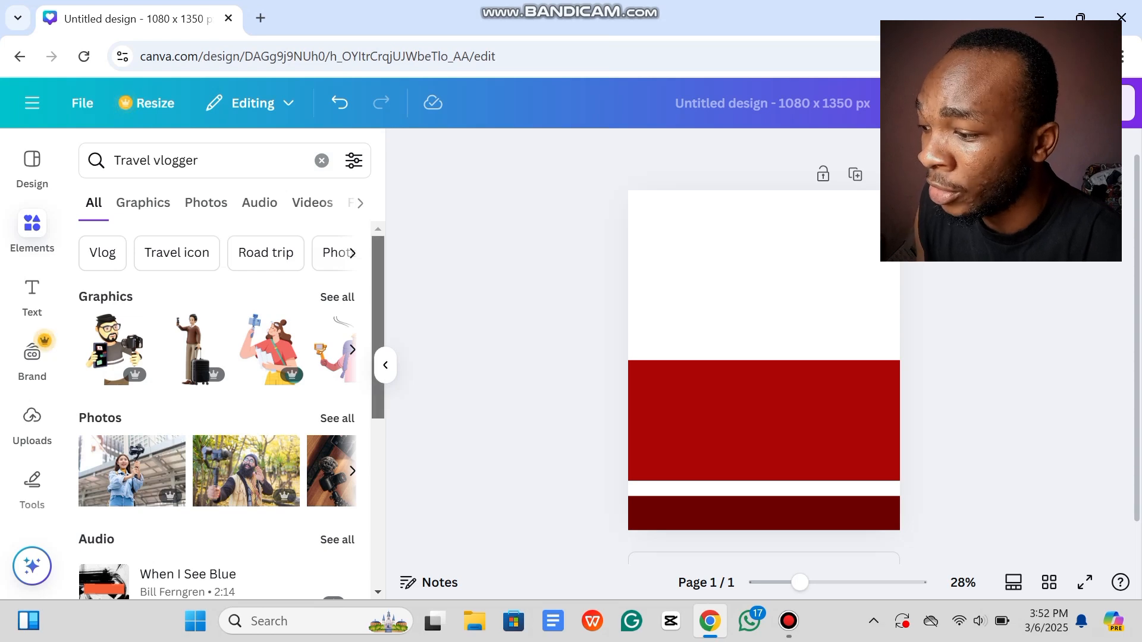
pyautogui.scroll(-2, 225, 411)
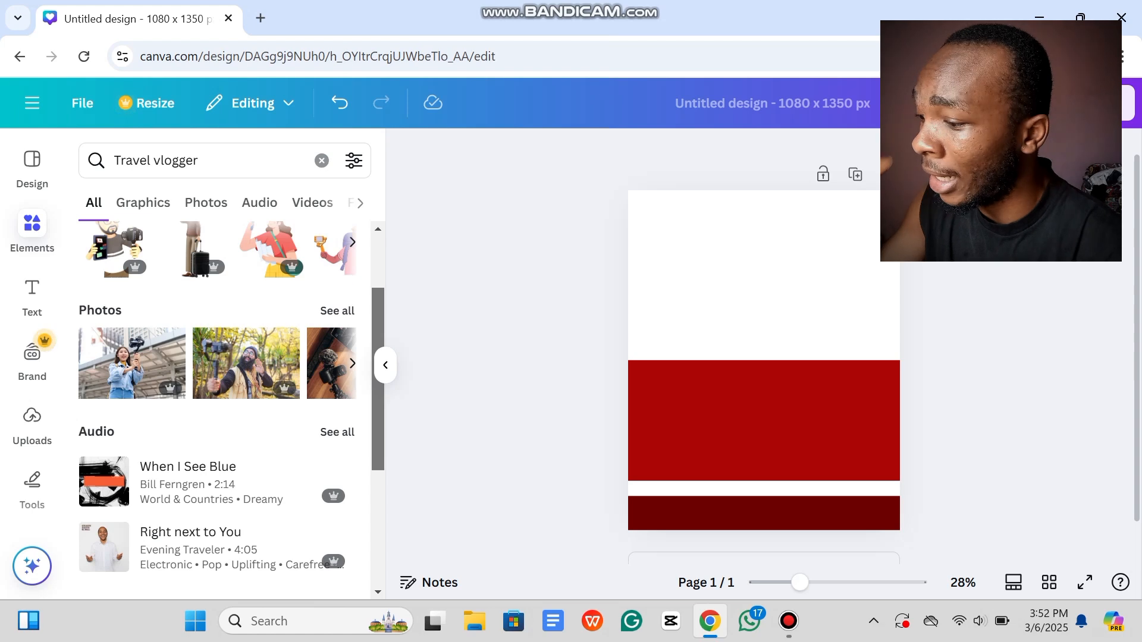
pyautogui.scroll(-3, 224, 411)
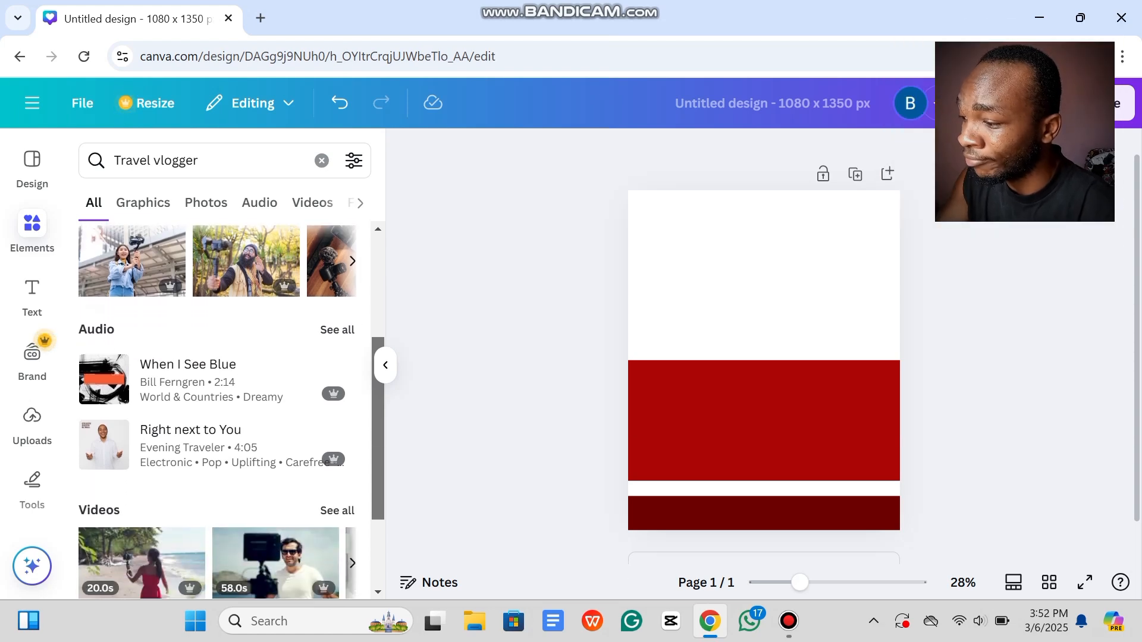
pyautogui.scroll(5, 225, 411)
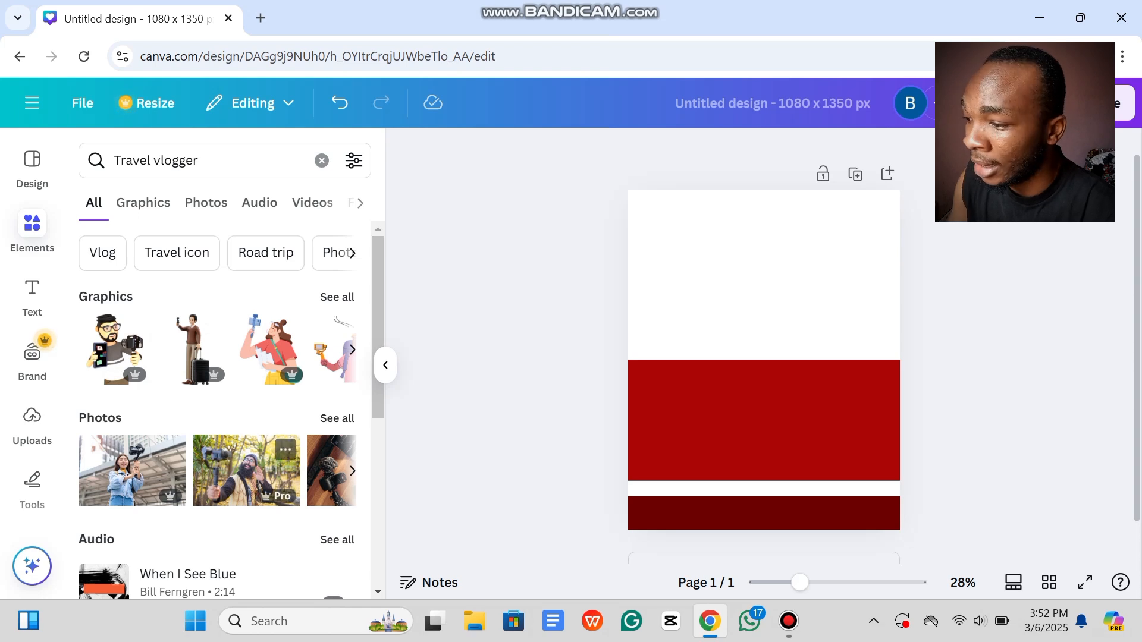
# Step: Add the gimbal vlogger photo, remove its background, flip it horizontally, and set it at bottom right
pyautogui.click(132, 471)
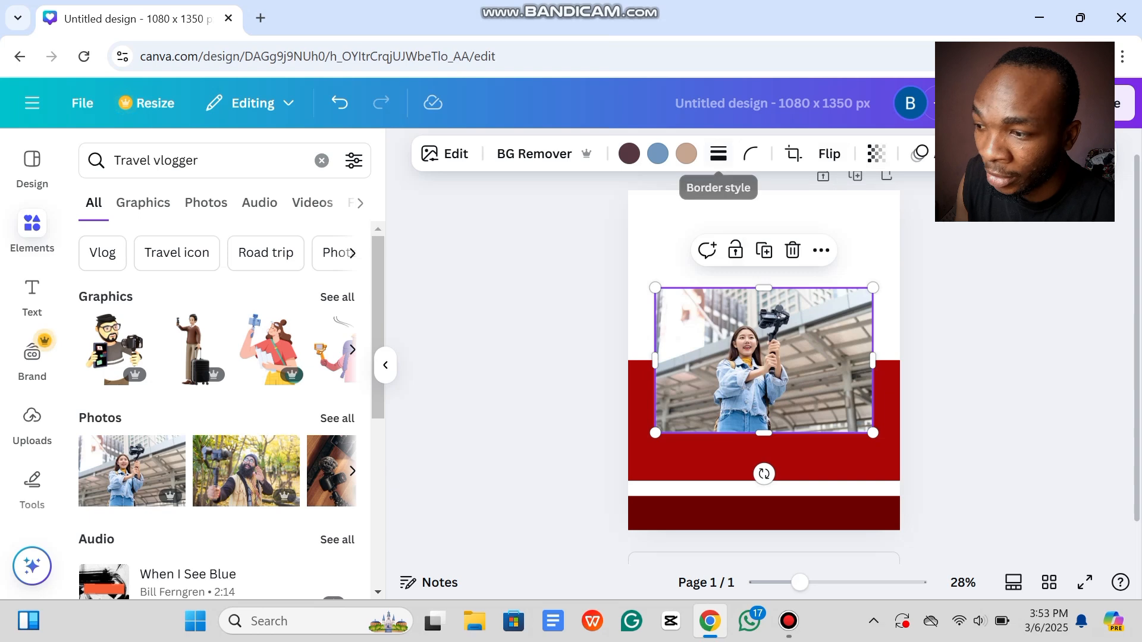
pyautogui.click(544, 154)
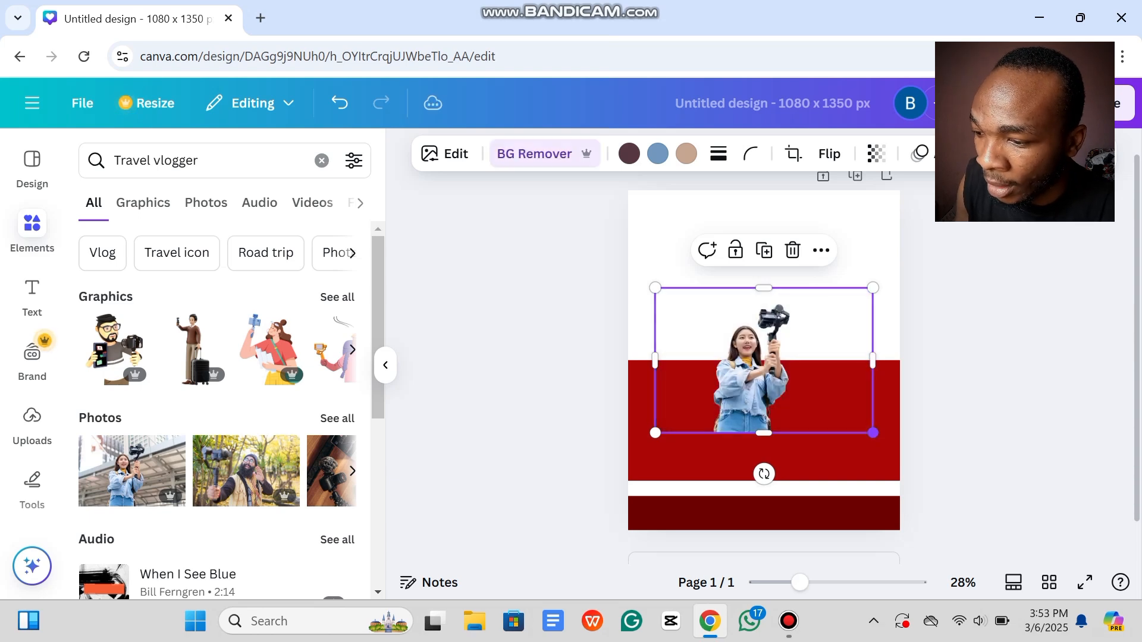
pyautogui.moveTo(873, 433); pyautogui.dragTo(1073, 563)
pyautogui.moveTo(839, 440); pyautogui.dragTo(847, 411)
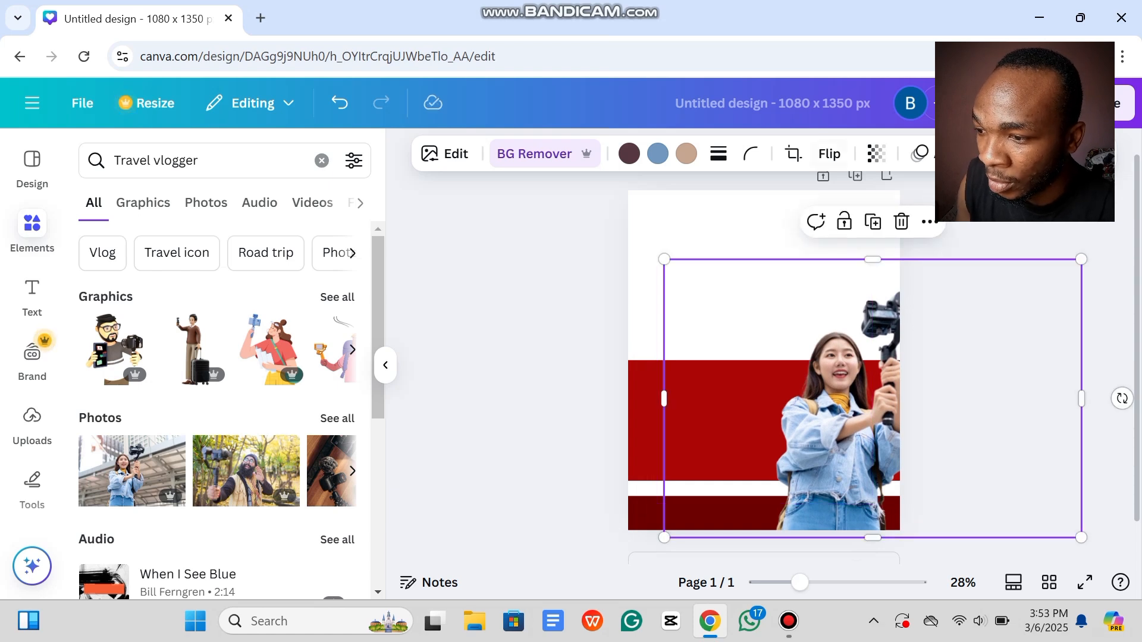
pyautogui.click(829, 154)
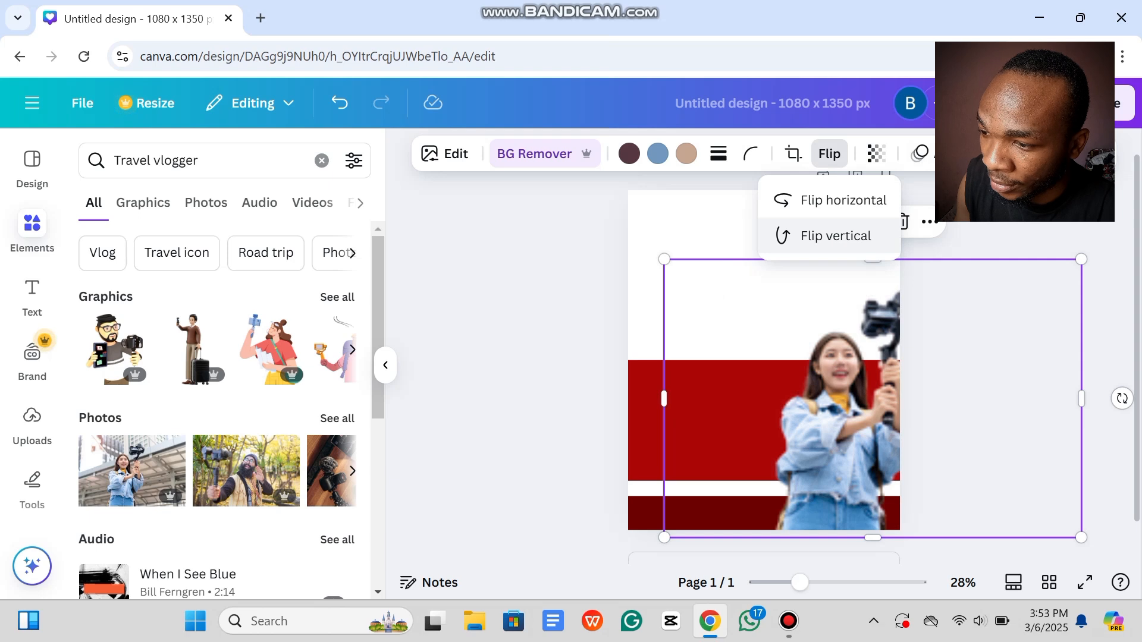
pyautogui.click(843, 201)
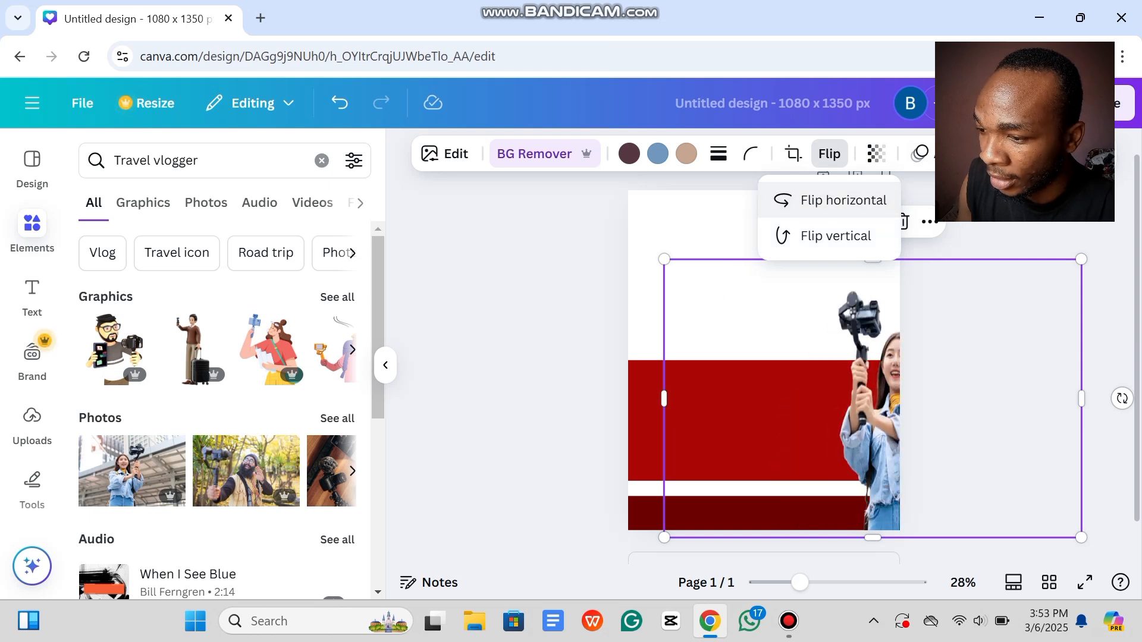
pyautogui.moveTo(863, 410); pyautogui.dragTo(804, 419)
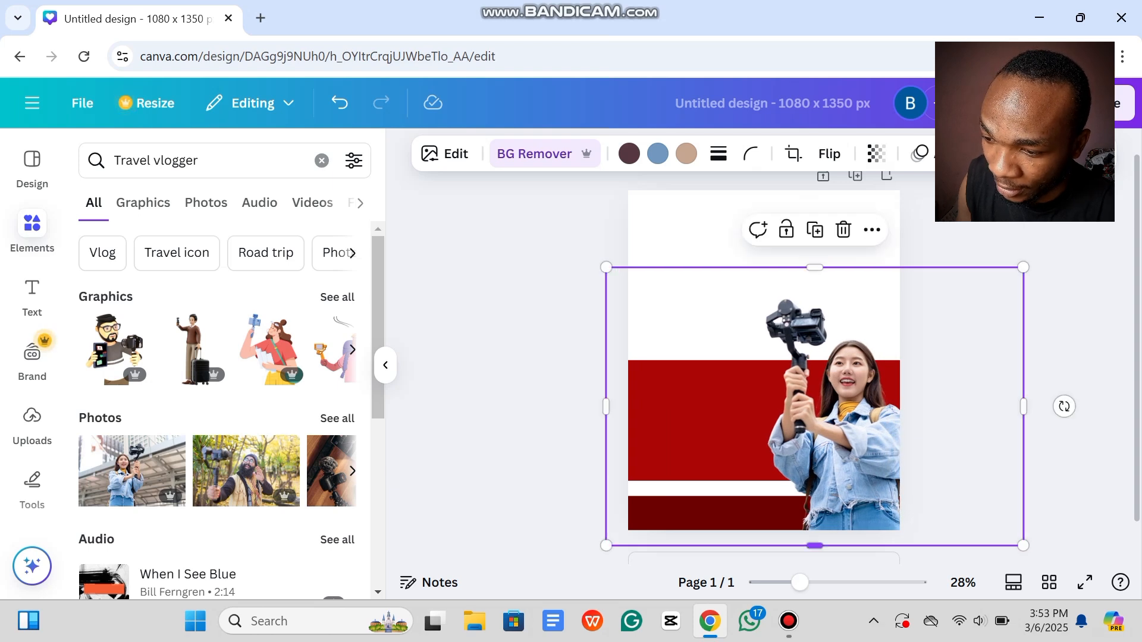
pyautogui.moveTo(1023, 546); pyautogui.dragTo(1000, 530)
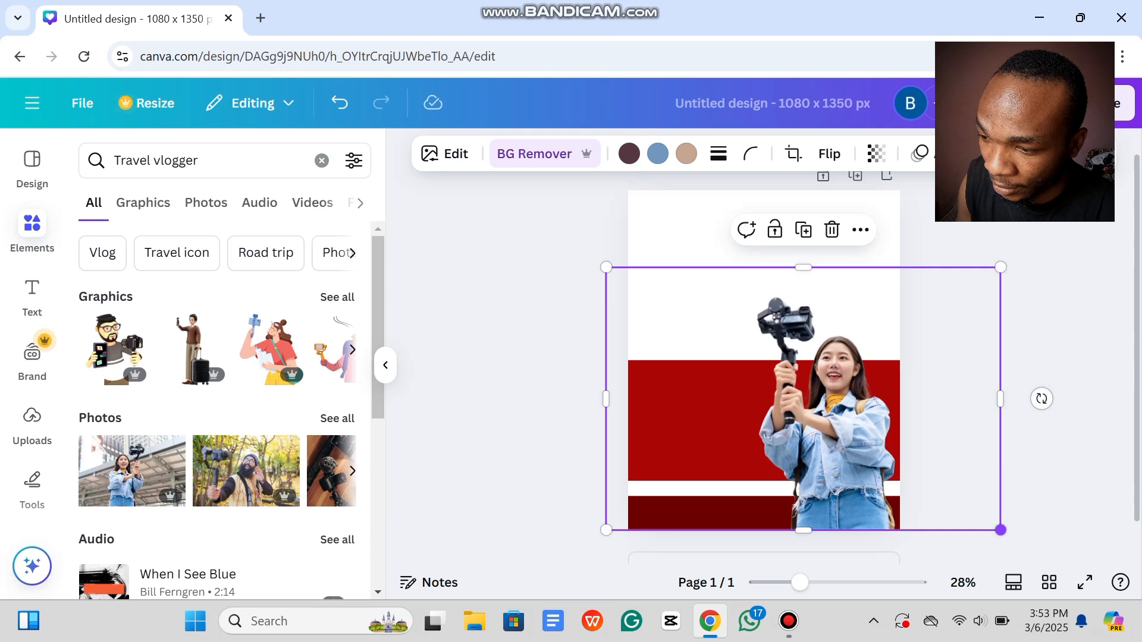
pyautogui.moveTo(850, 428); pyautogui.dragTo(863, 428)
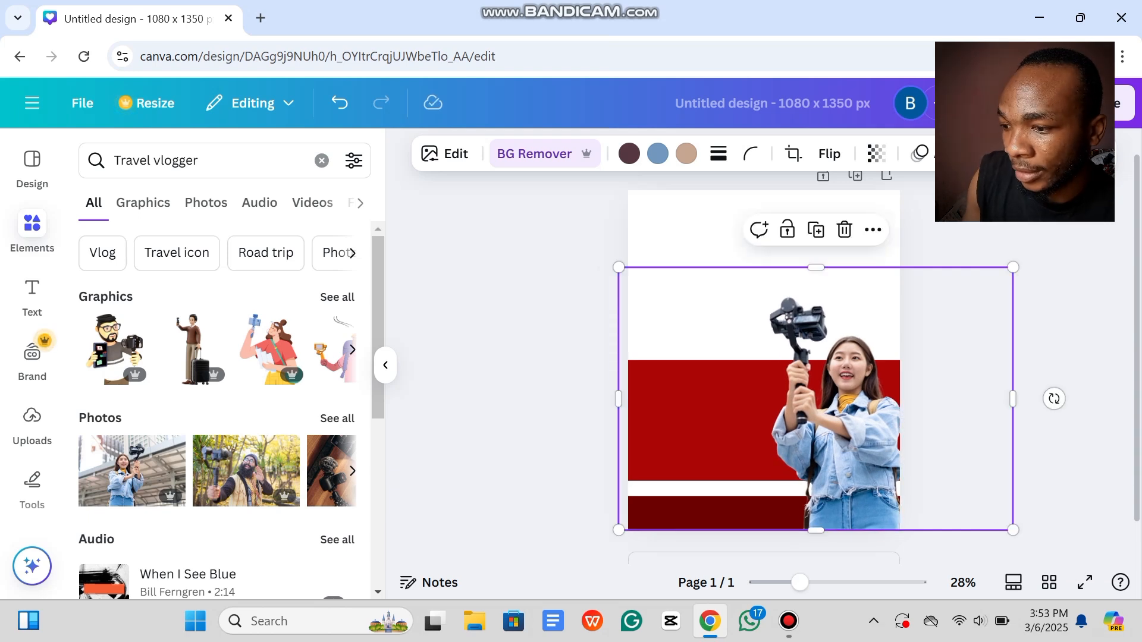
pyautogui.click(1065, 357)
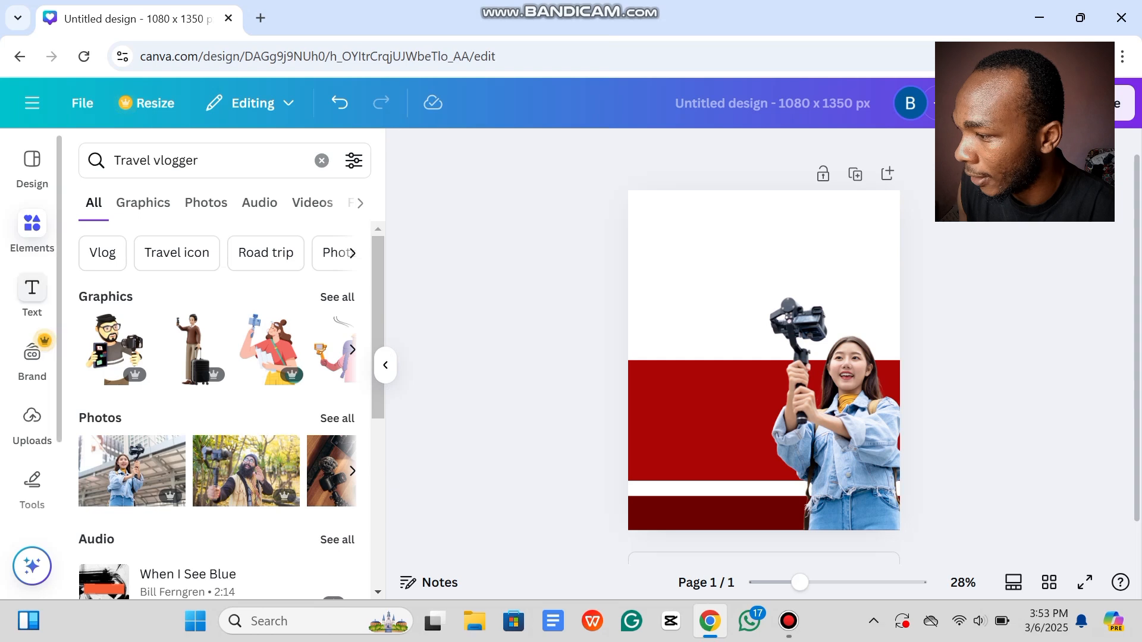
# Step: Add an 'Easy' text box, enlarge it to size 131, and move it to the page's top left
pyautogui.click(32, 289)
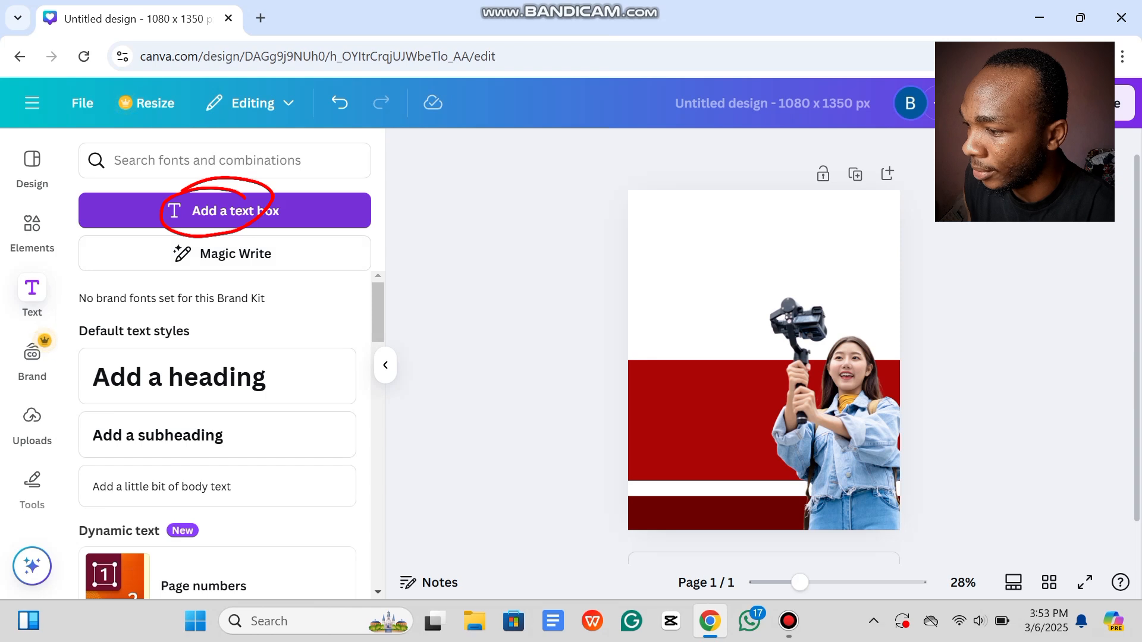
pyautogui.click(235, 211)
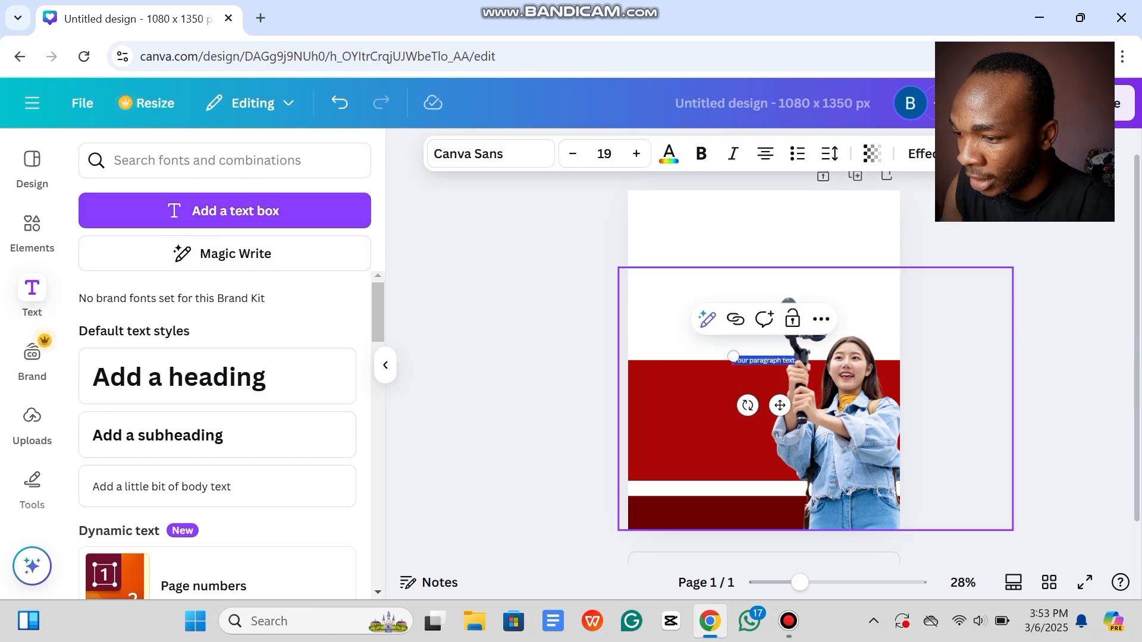
pyautogui.press('BackSpace')
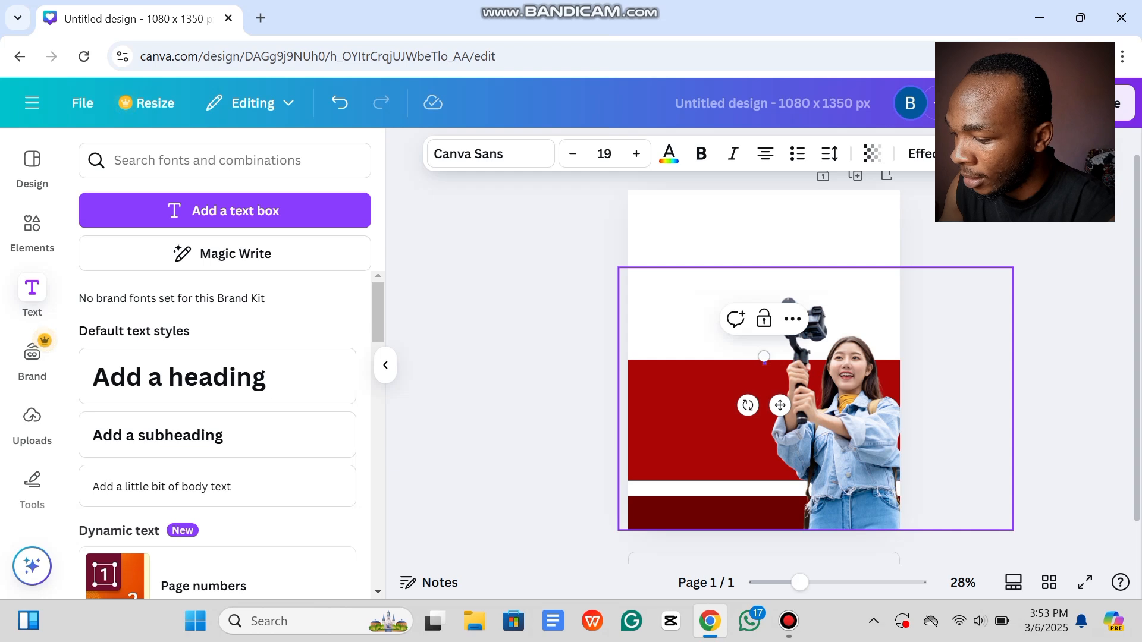
pyautogui.write('Easy')
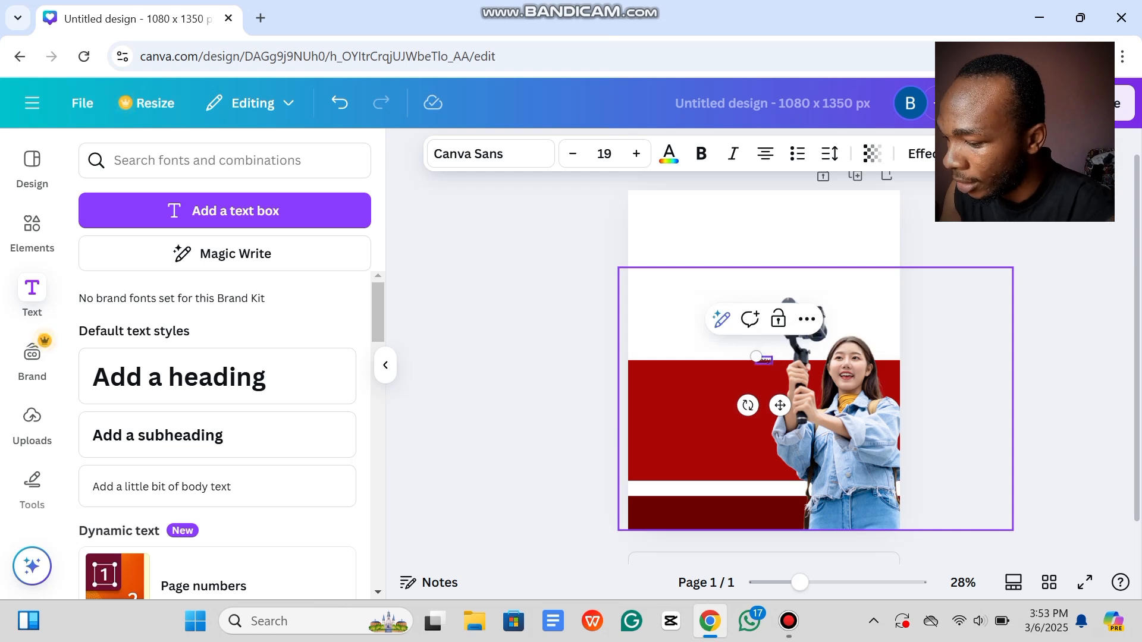
pyautogui.write(' T')
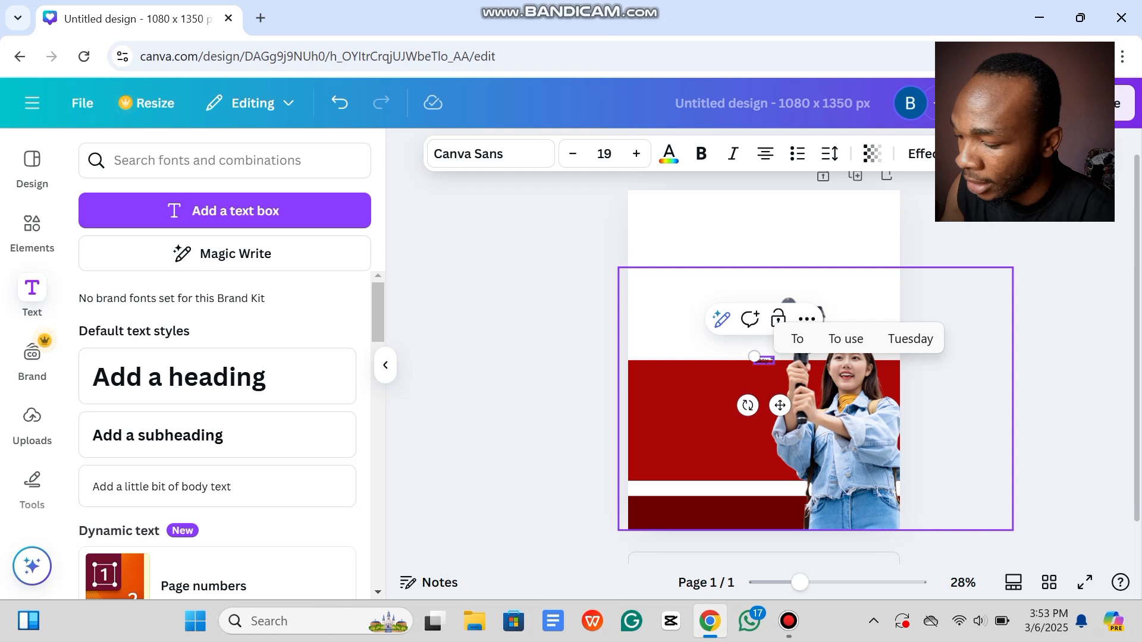
pyautogui.press('BackSpace')
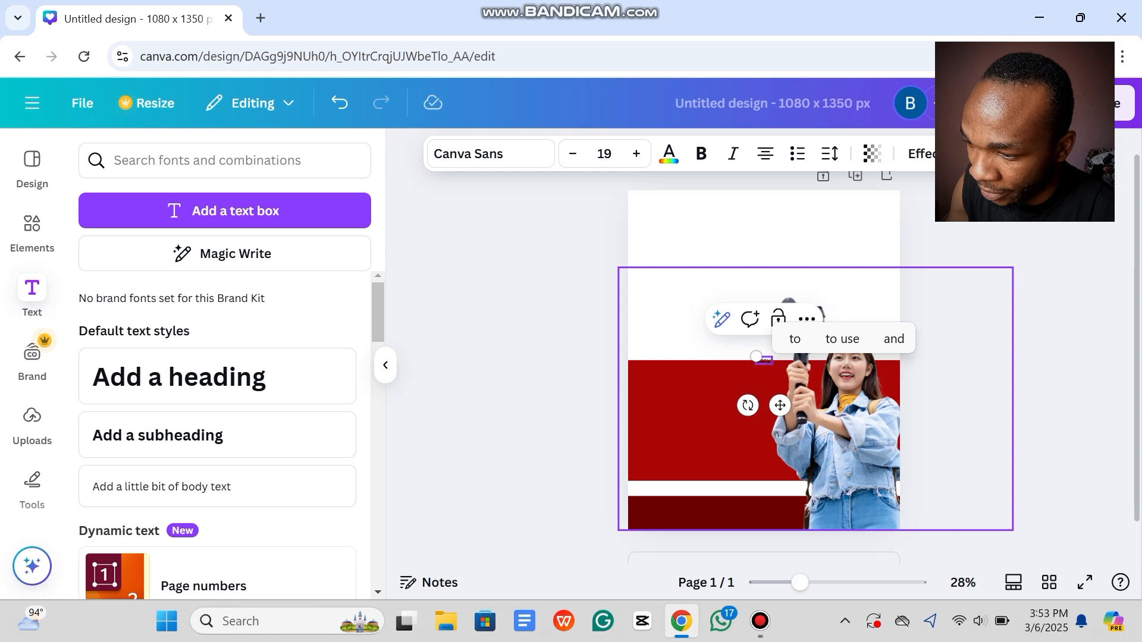
pyautogui.moveTo(756, 357); pyautogui.dragTo(663, 312)
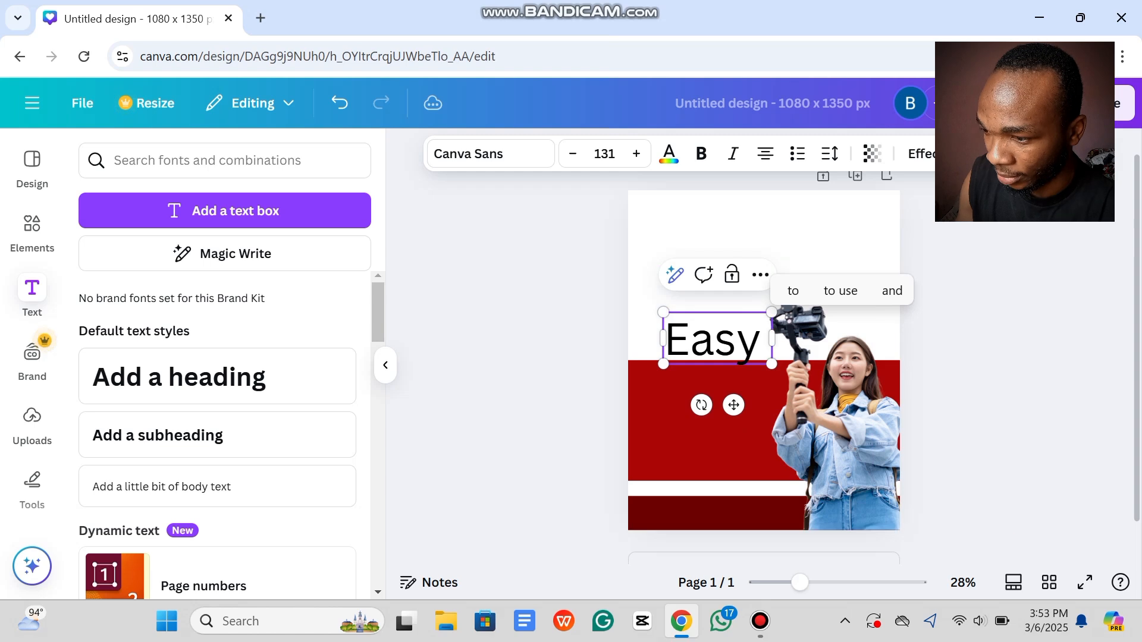
pyautogui.click(571, 310)
pyautogui.moveTo(717, 339); pyautogui.dragTo(709, 228)
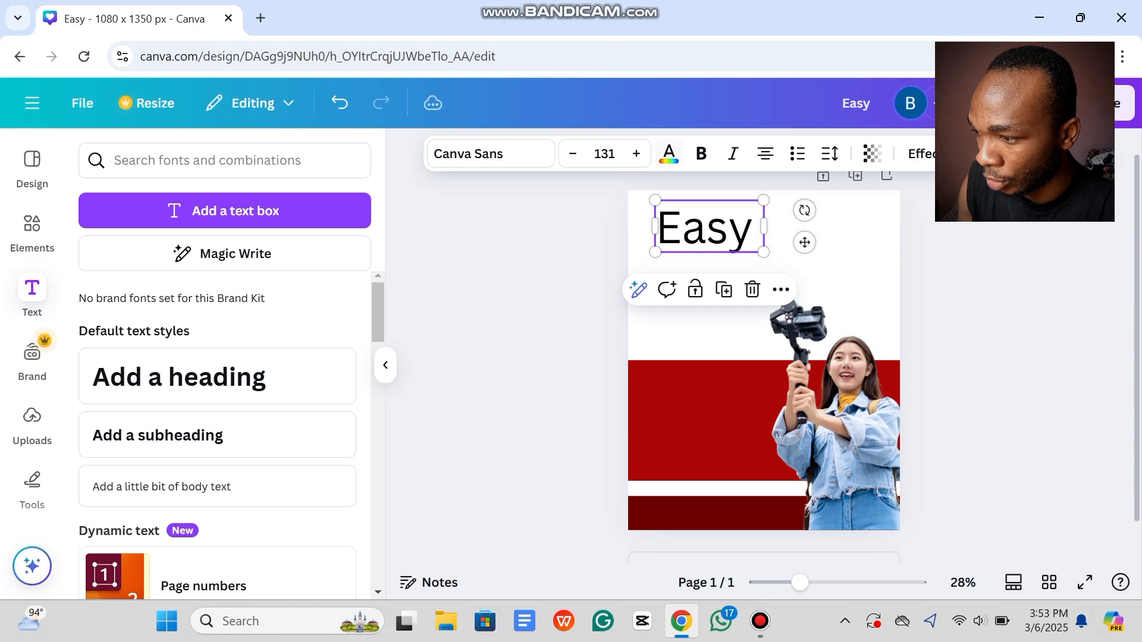
# Step: Colour 'Easy' dark red #6b0000, shrink it to about 99.2, and set it in Montserrat
pyautogui.click(668, 154)
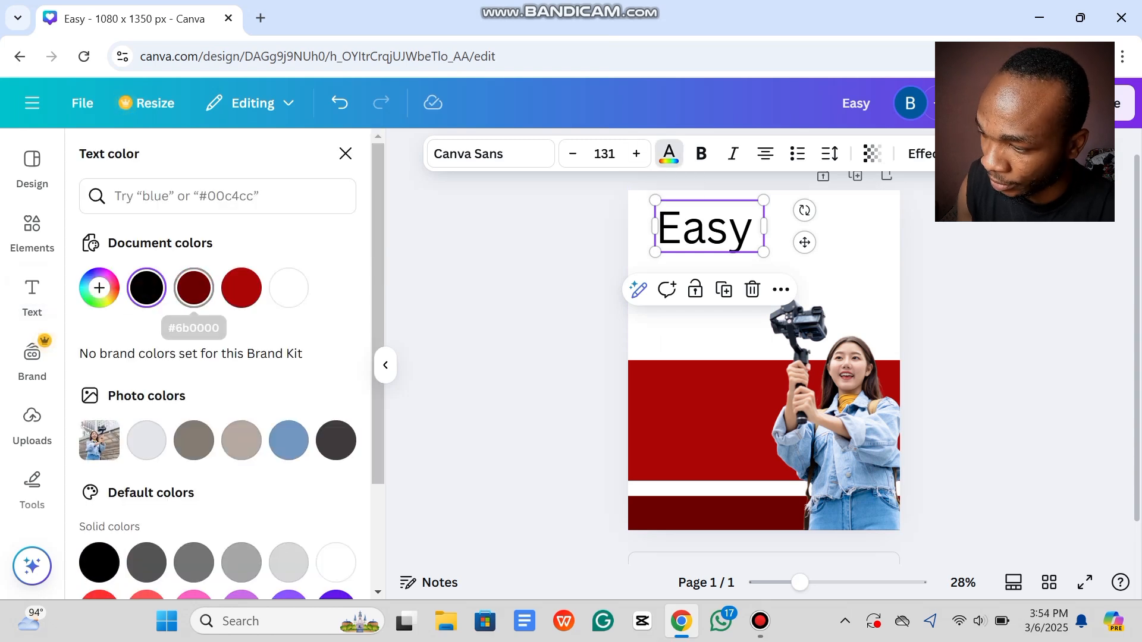
pyautogui.click(194, 288)
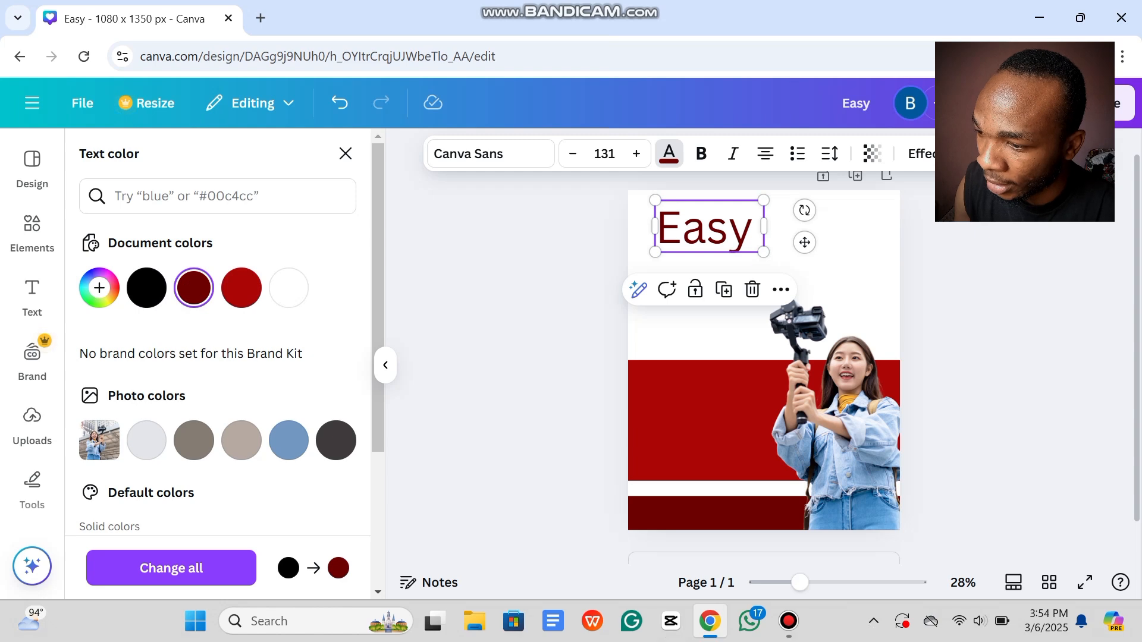
pyautogui.click(345, 153)
pyautogui.moveTo(764, 252); pyautogui.dragTo(737, 240)
pyautogui.click(490, 154)
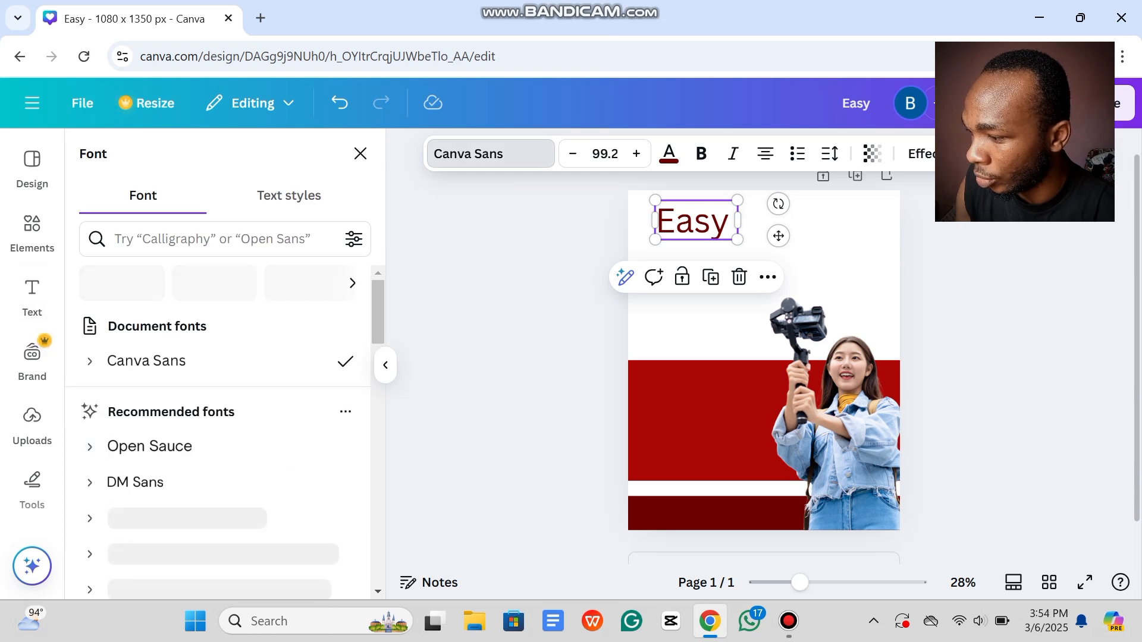
pyautogui.scroll(-10, 220, 416)
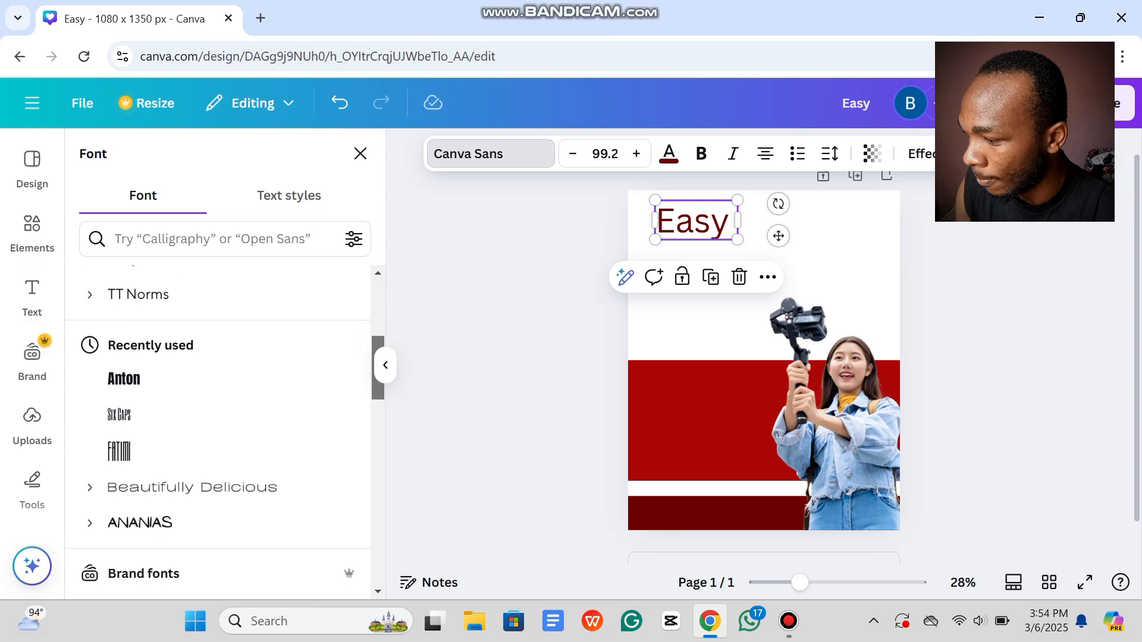
pyautogui.scroll(-3, 220, 416)
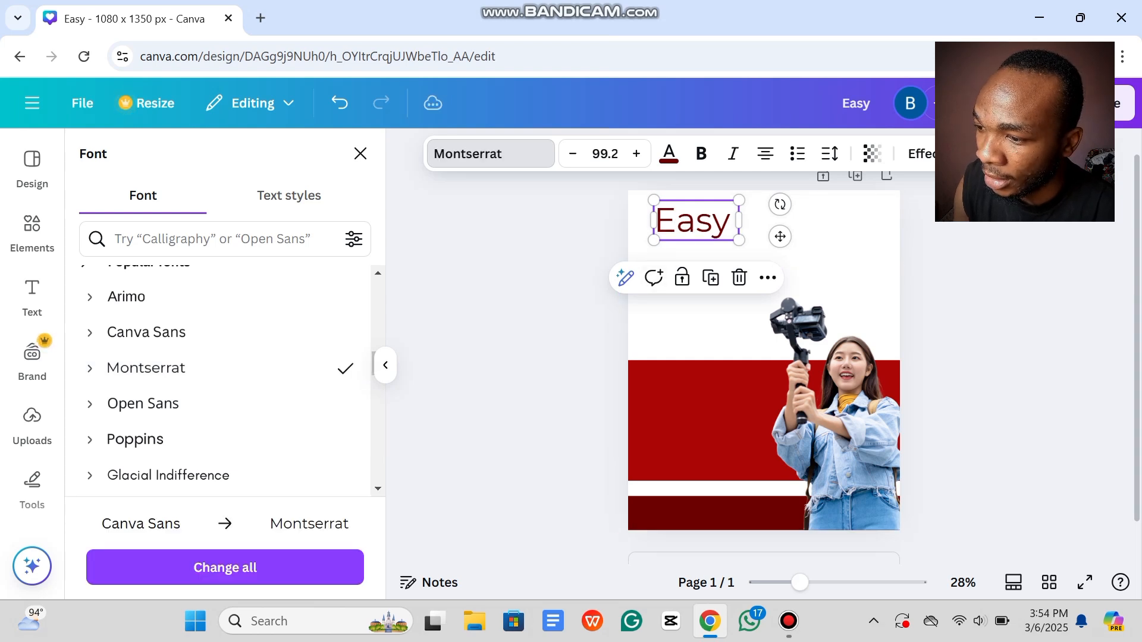
pyautogui.click(361, 153)
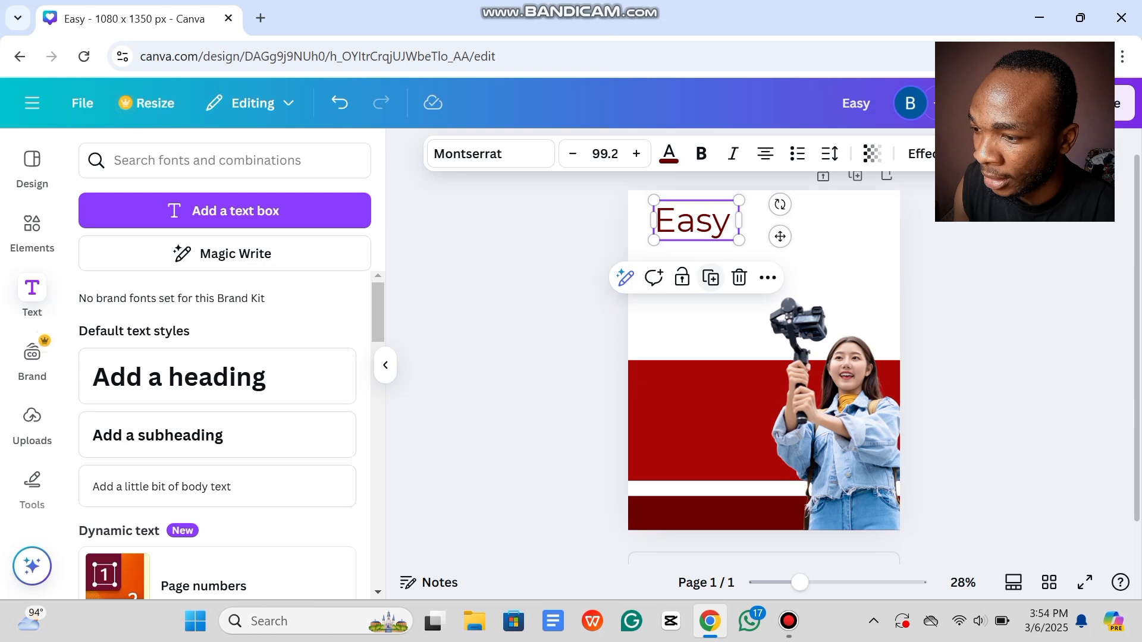
# Step: Duplicate 'Easy', retype the copy as bold 'TRIP', and place it just below Easy
pyautogui.click(711, 278)
pyautogui.doubleClick(700, 225)
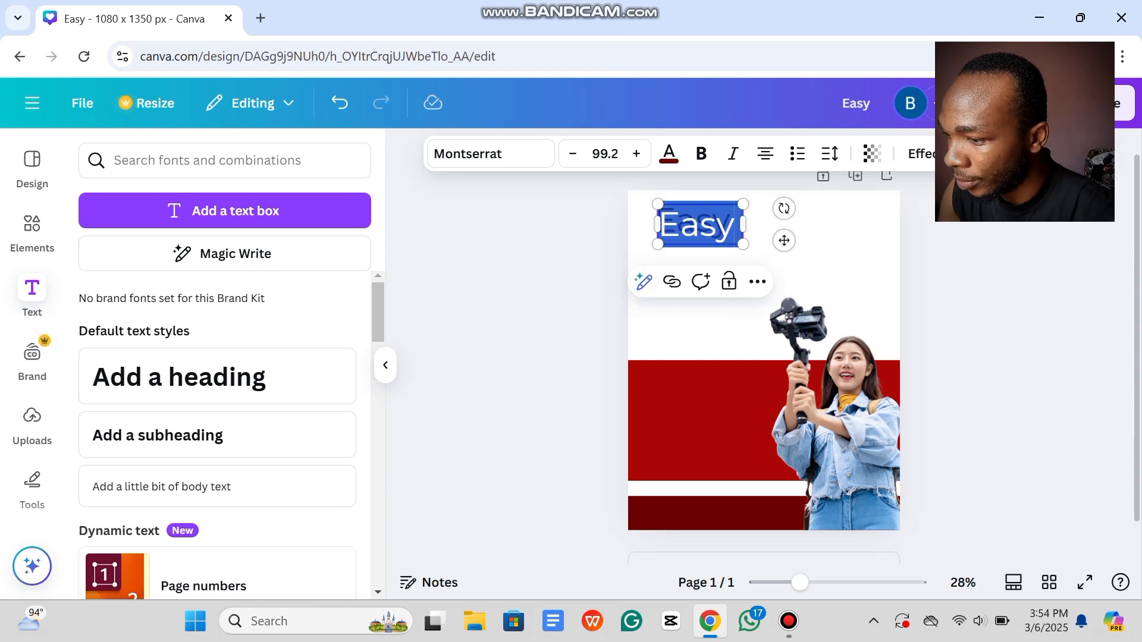
pyautogui.write('TR')
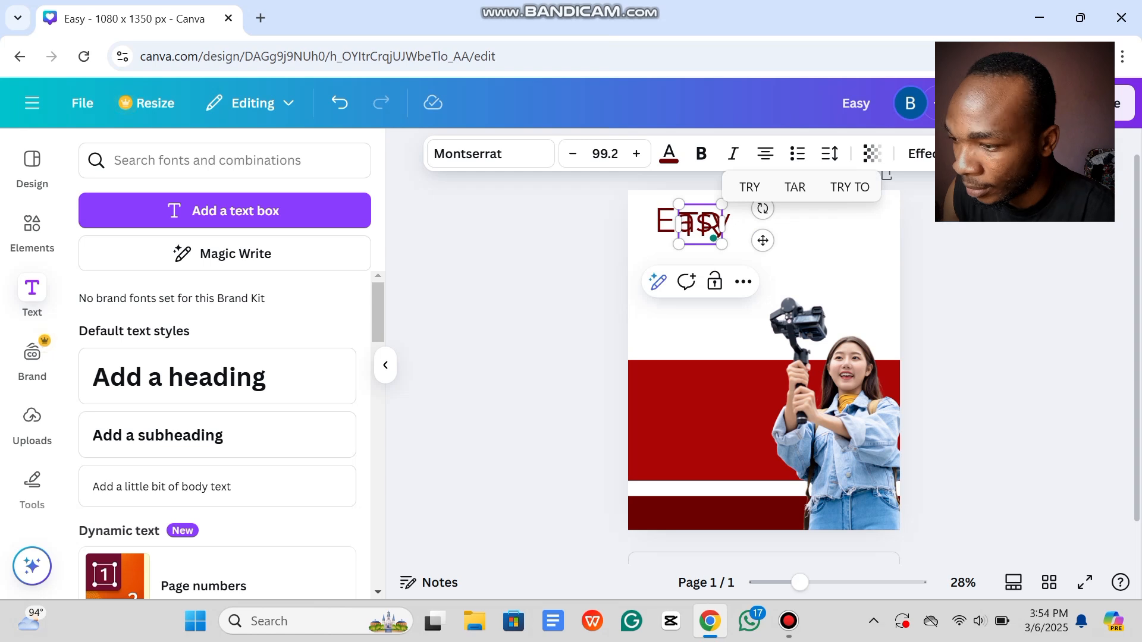
pyautogui.write('IP')
pyautogui.moveTo(999, 244); pyautogui.dragTo(721, 260)
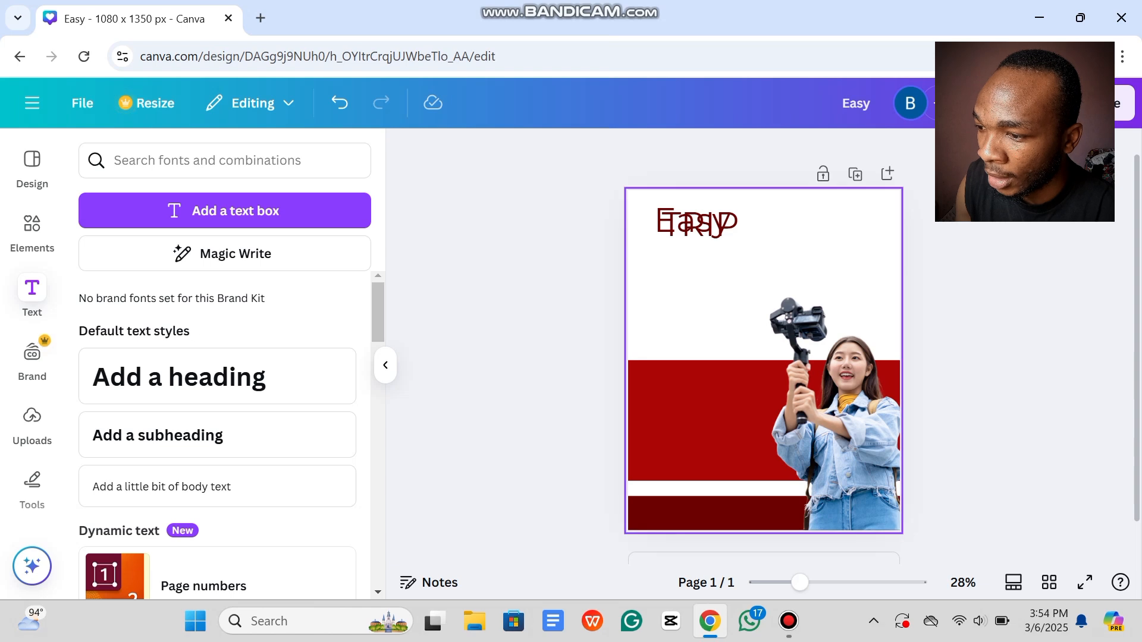
pyautogui.click(712, 229)
pyautogui.click(701, 154)
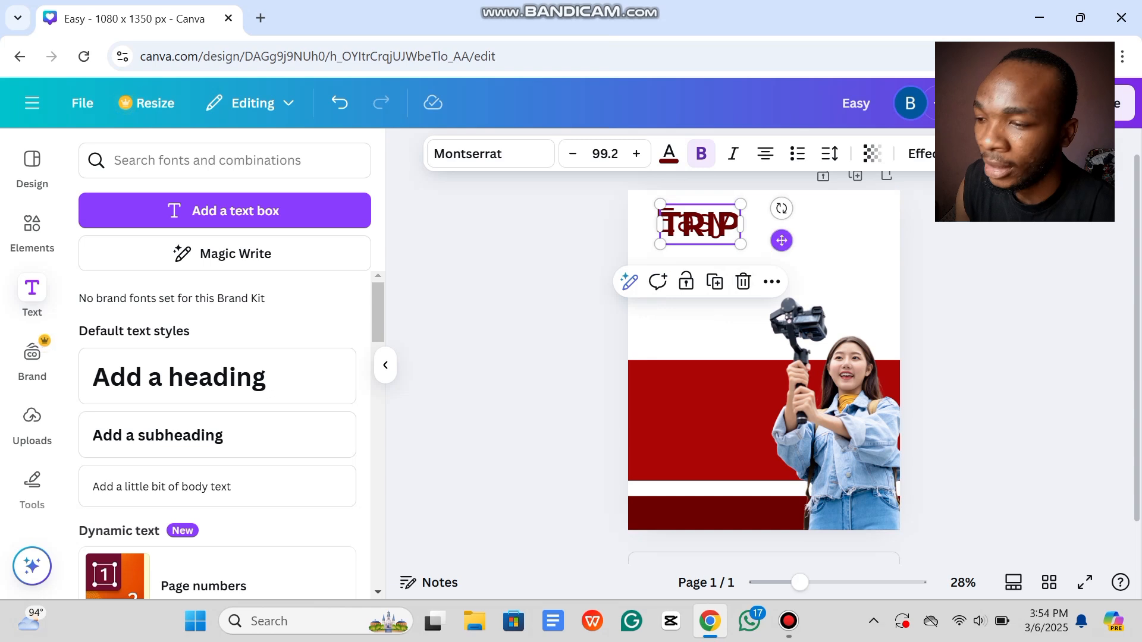
pyautogui.moveTo(782, 241); pyautogui.dragTo(778, 269)
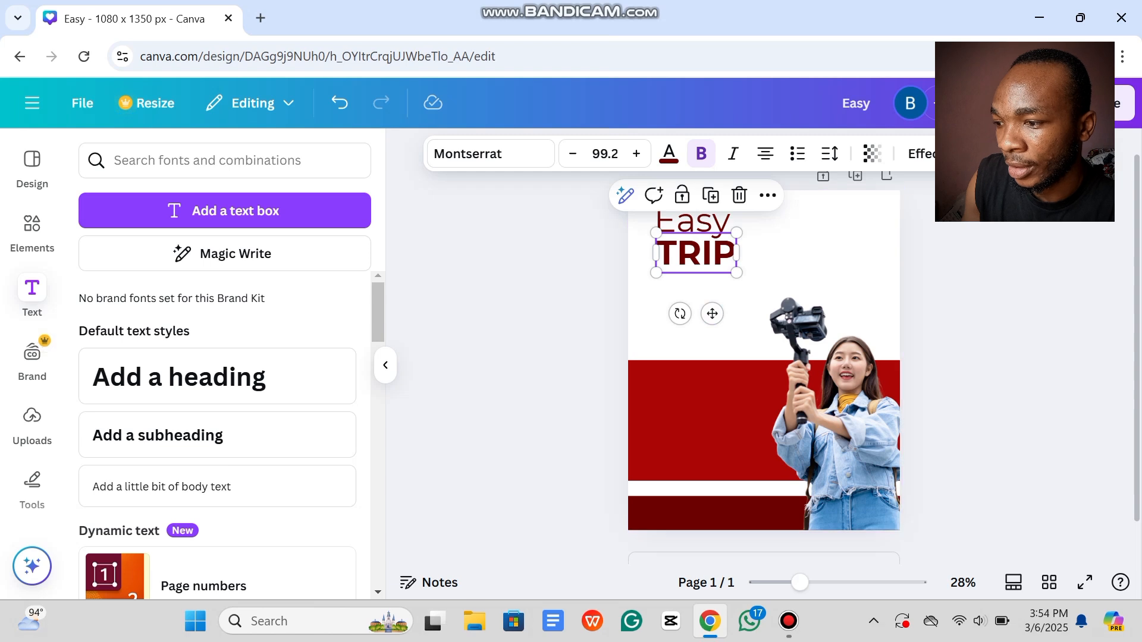
pyautogui.click(562, 321)
# Step: Shrink 'Easy' to 80.9 and nudge it right and down above TRIP
pyautogui.click(708, 225)
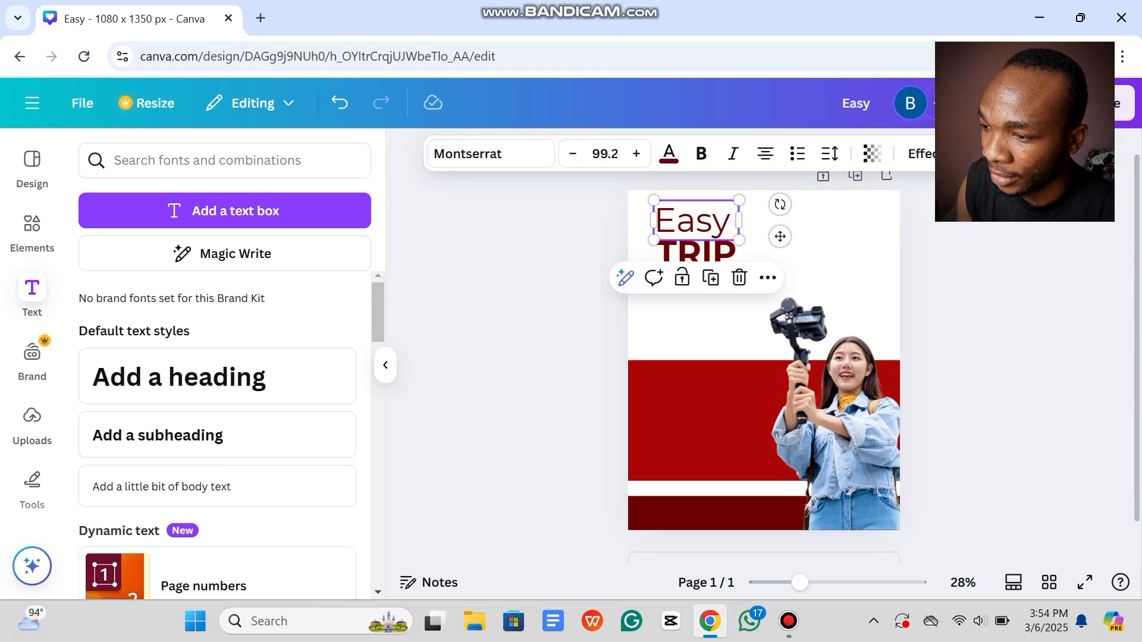
pyautogui.moveTo(738, 246); pyautogui.dragTo(691, 219)
pyautogui.press('Right')
pyautogui.press('Right')
pyautogui.press('Right')
pyautogui.press('Right')
pyautogui.press('Right')
pyautogui.press('Right')
pyautogui.press('Right')
pyautogui.press('Right')
pyautogui.press('Right')
pyautogui.press('Right')
pyautogui.press('Right')
pyautogui.press('Right')
pyautogui.press('Right')
pyautogui.press('Right')
pyautogui.press('Right')
pyautogui.press('Right')
pyautogui.press('Down')
pyautogui.press('Down')
pyautogui.press('Down')
pyautogui.press('Down')
pyautogui.press('Down')
pyautogui.press('Down')
pyautogui.press('Down')
pyautogui.press('Down')
pyautogui.press('Down')
pyautogui.press('Down')
pyautogui.press('Down')
pyautogui.press('Down')
pyautogui.press('Down')
pyautogui.press('Down')
pyautogui.press('Escape')
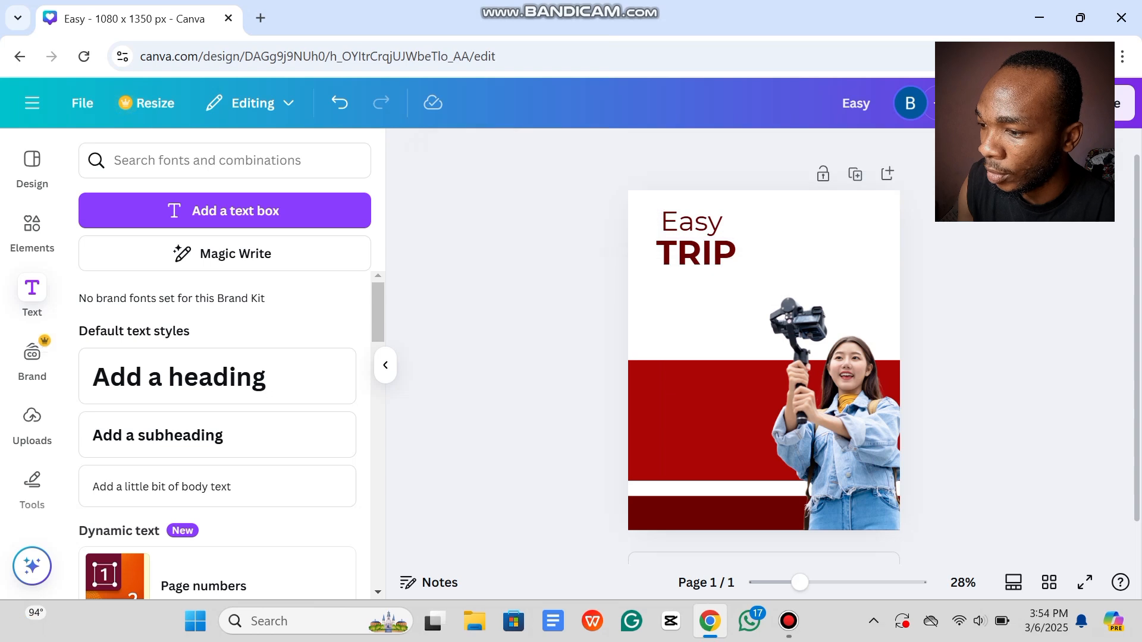
pyautogui.click(697, 254)
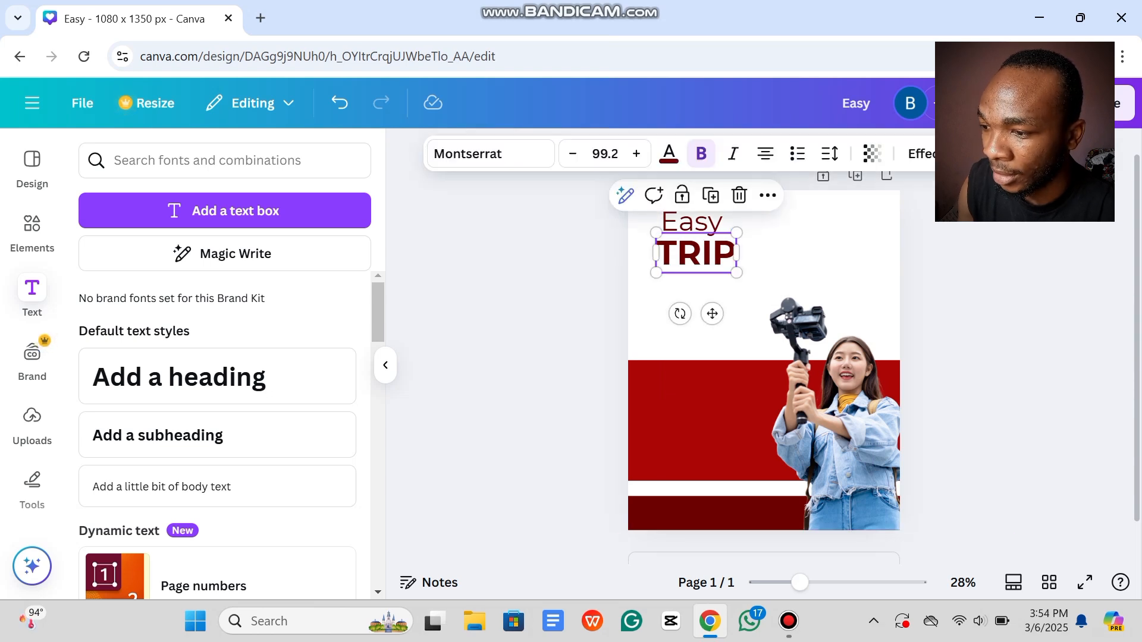
pyautogui.click(710, 195)
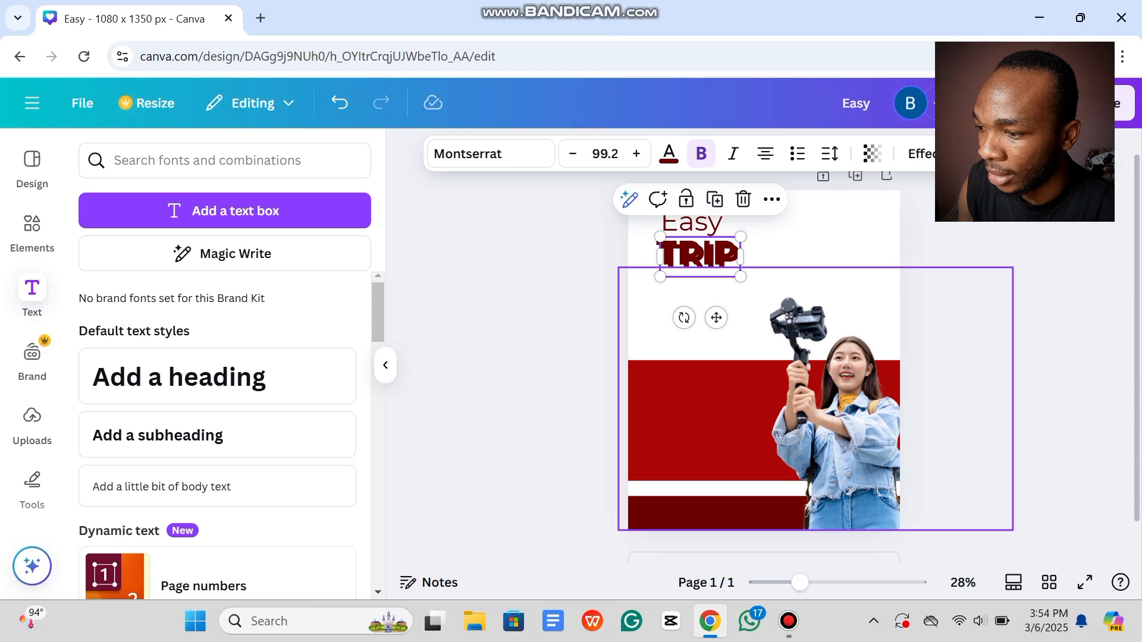
# Step: Place the TRIP copy below TRIP and retype it as CANADA
pyautogui.moveTo(716, 318); pyautogui.dragTo(712, 343)
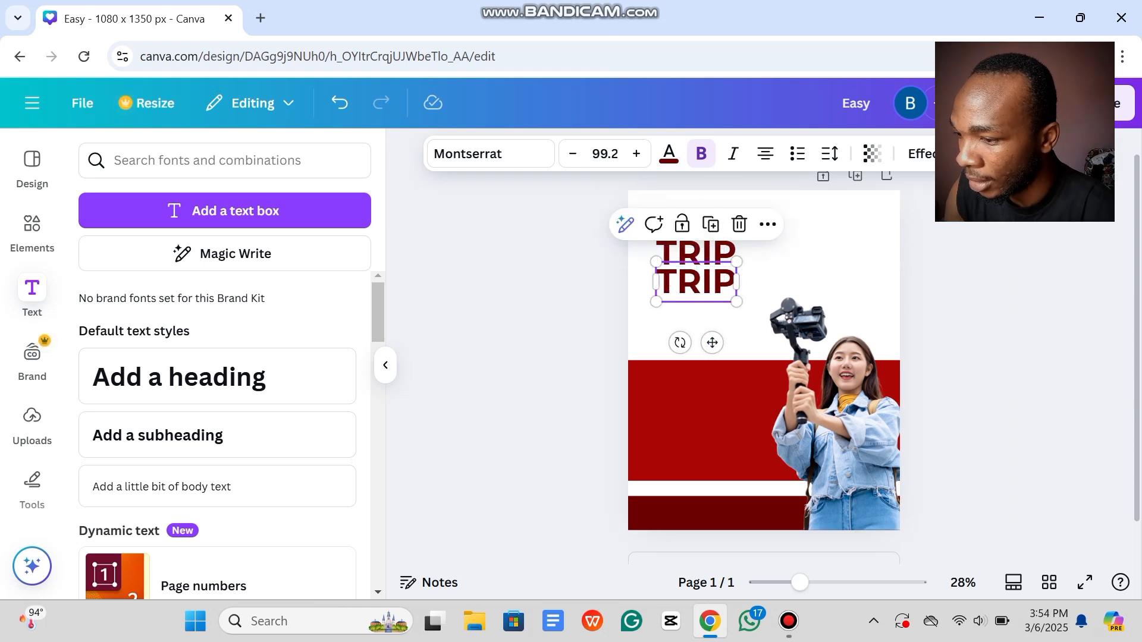
pyautogui.doubleClick(711, 283)
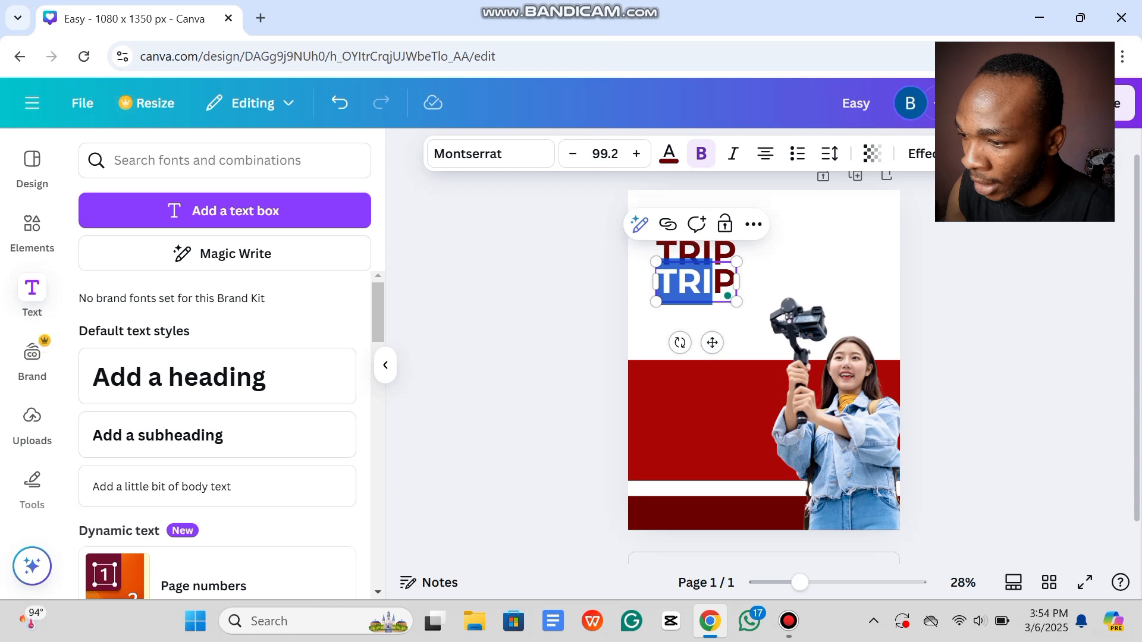
pyautogui.click(712, 283)
pyautogui.hotkey('ctrl', 'a')
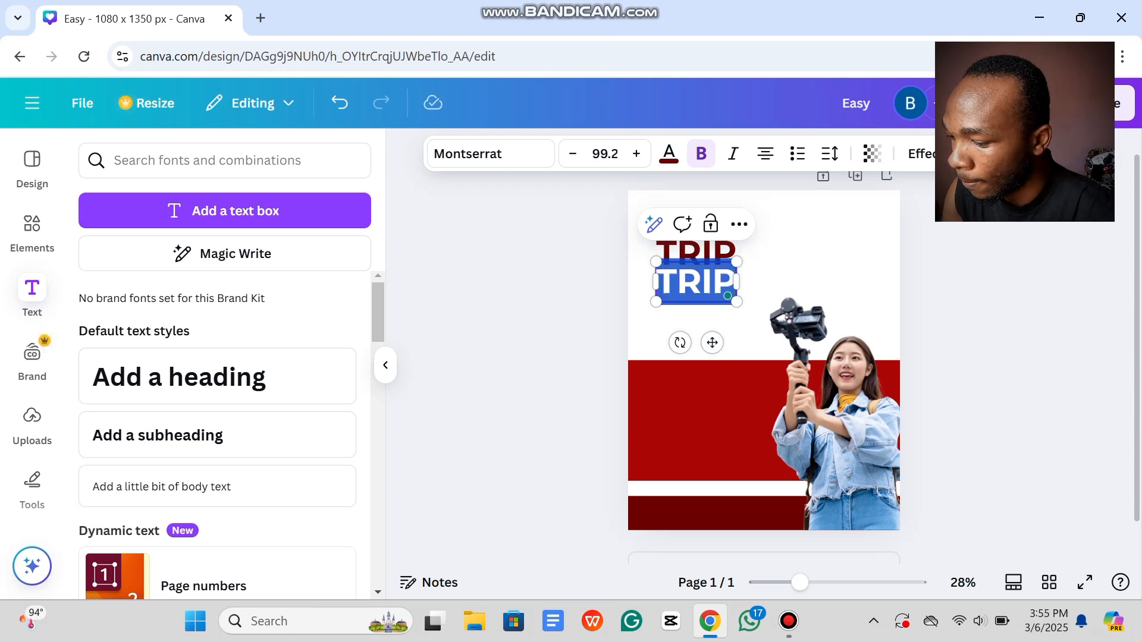
pyautogui.write('ca')
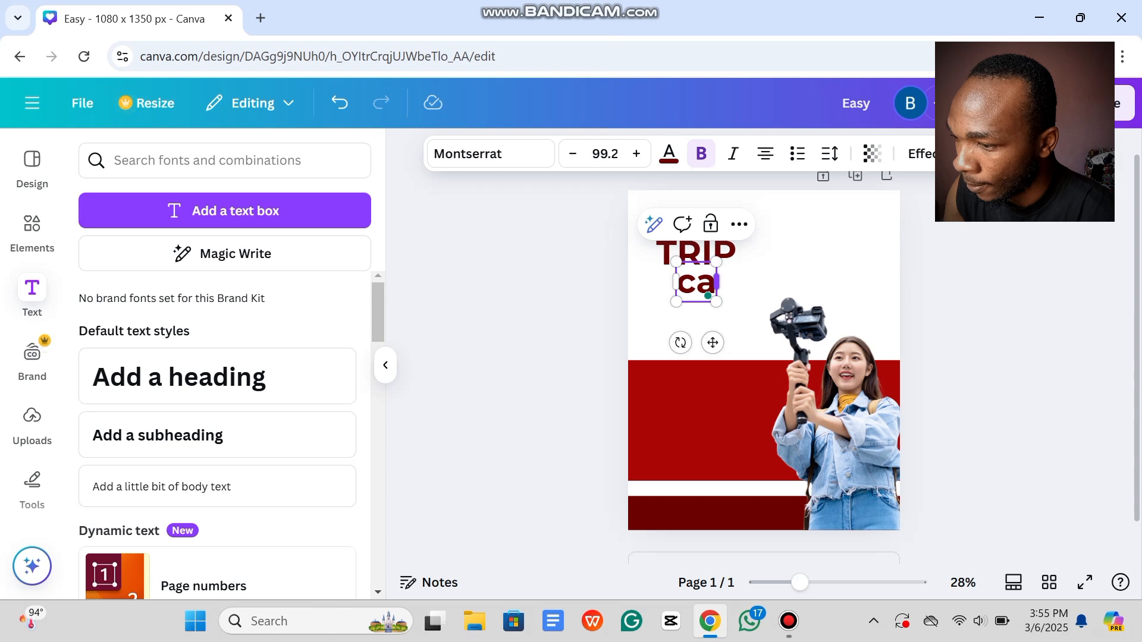
pyautogui.press('BackSpace')
pyautogui.press('BackSpace')
pyautogui.write('AC')
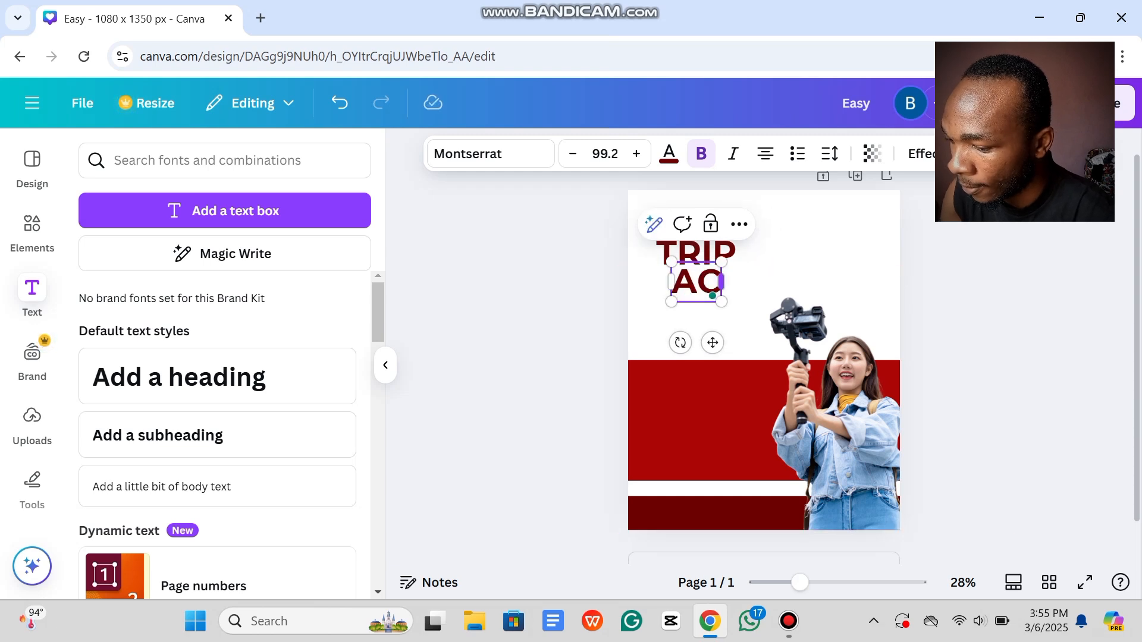
pyautogui.press('BackSpace')
pyautogui.press('BackSpace')
pyautogui.write('CANADA')
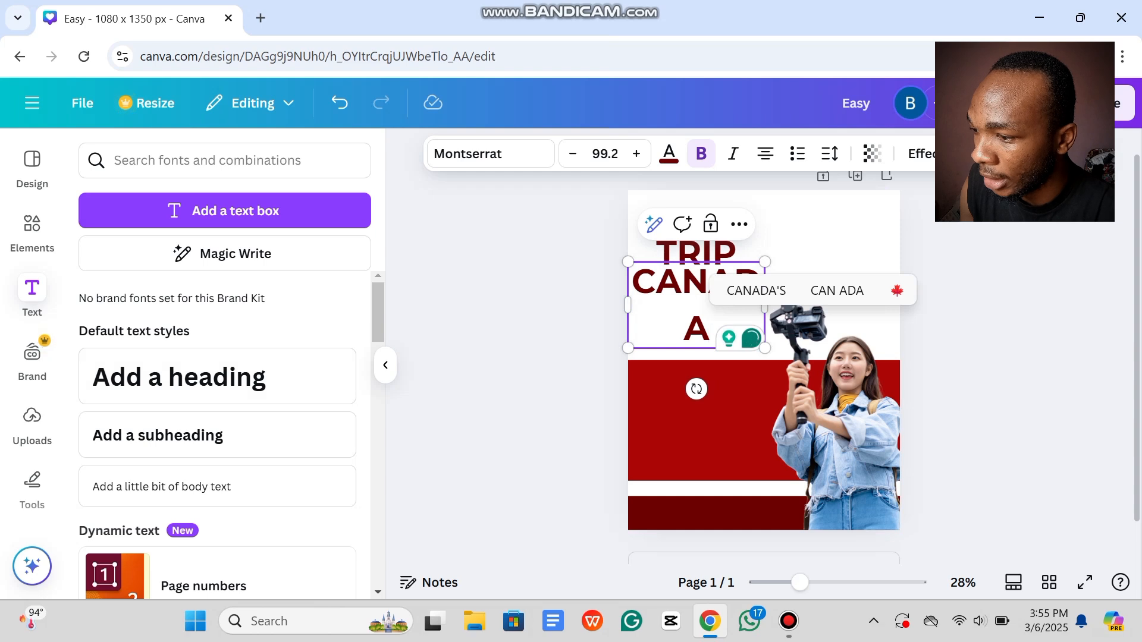
# Step: Set CANADA in Six Caps, enlarge it to 198 and tuck it under TRIP
pyautogui.click(484, 153)
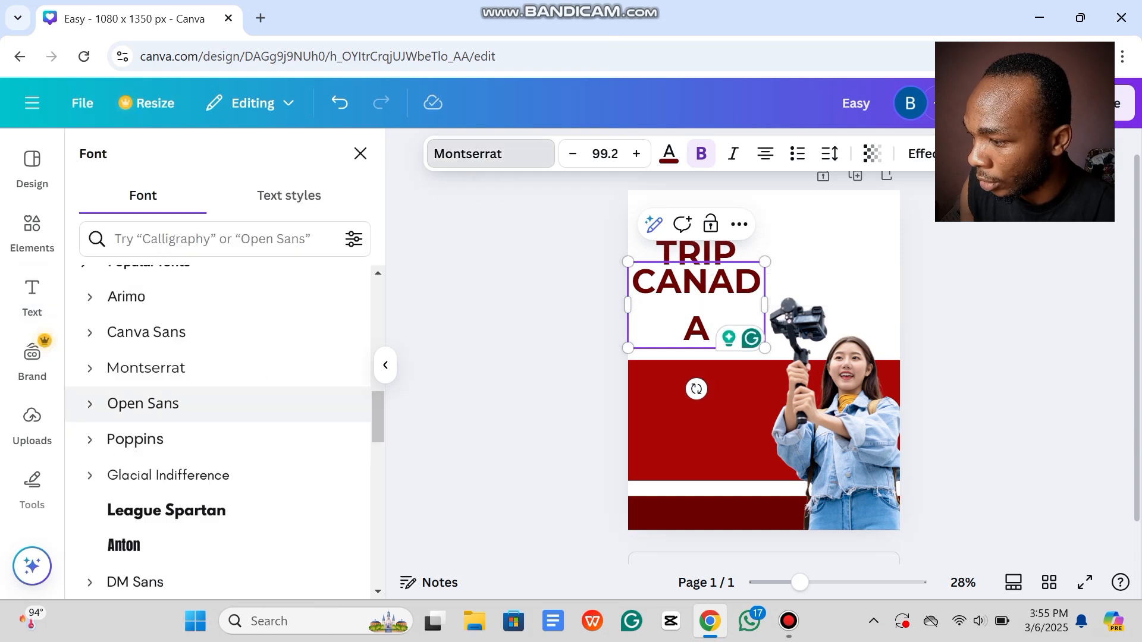
pyautogui.scroll(8, 220, 404)
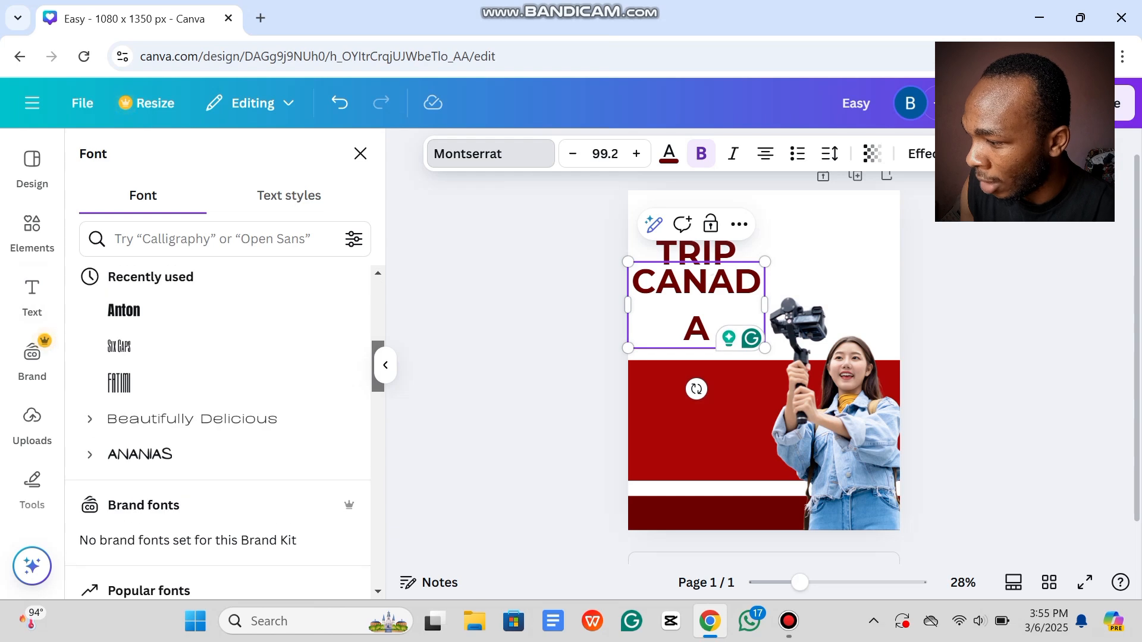
pyautogui.scroll(-1, 220, 367)
pyautogui.click(179, 331)
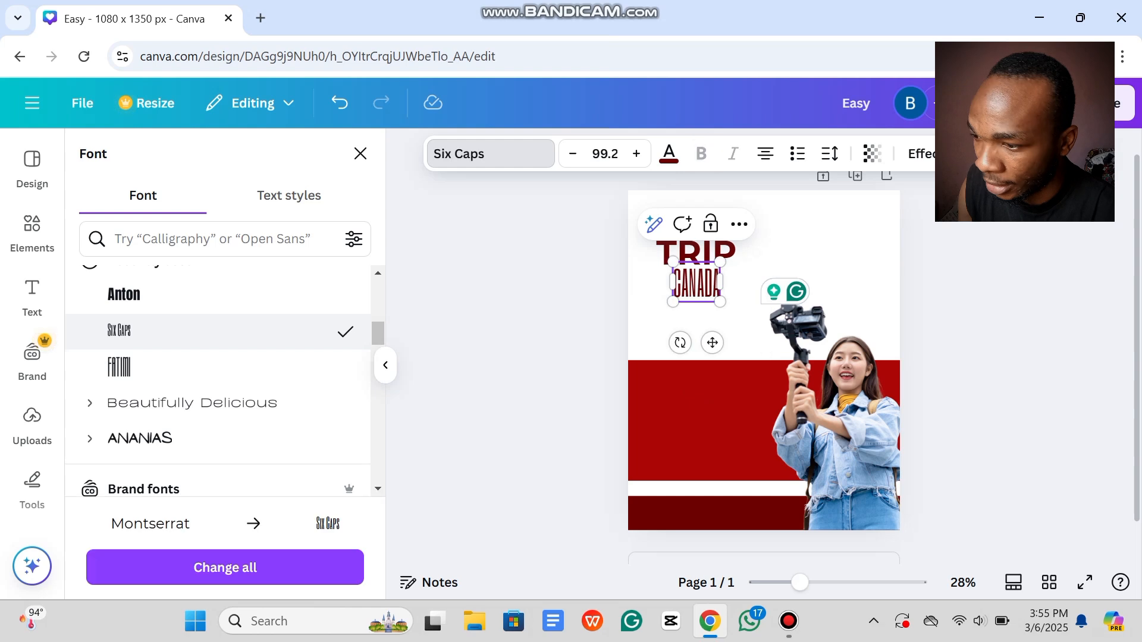
pyautogui.moveTo(720, 301); pyautogui.dragTo(753, 331)
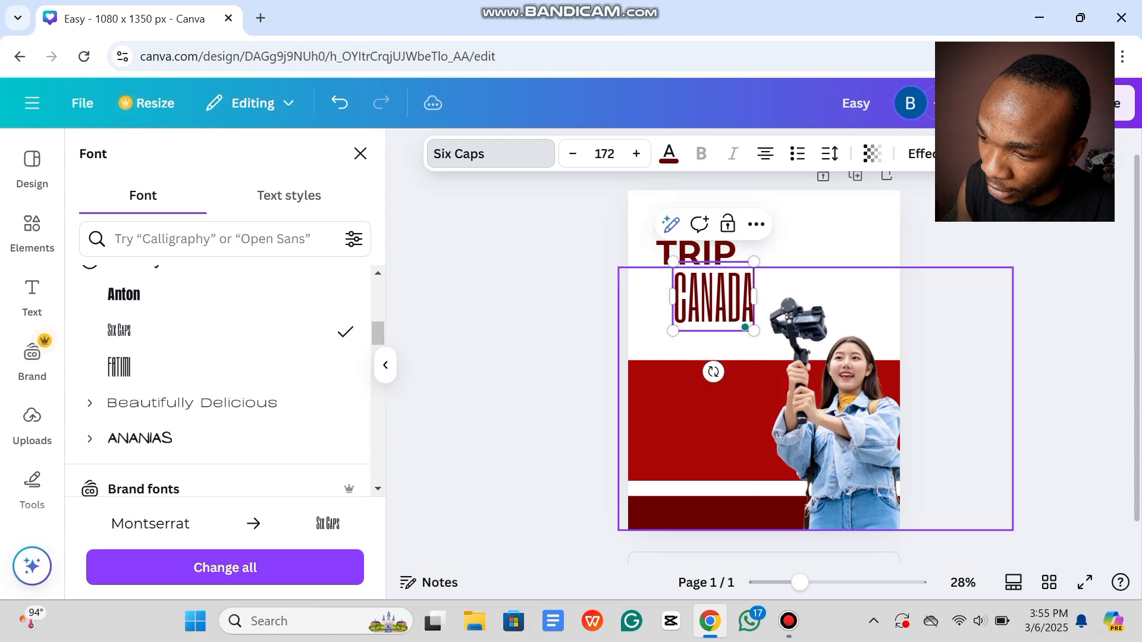
pyautogui.moveTo(673, 330); pyautogui.dragTo(660, 342)
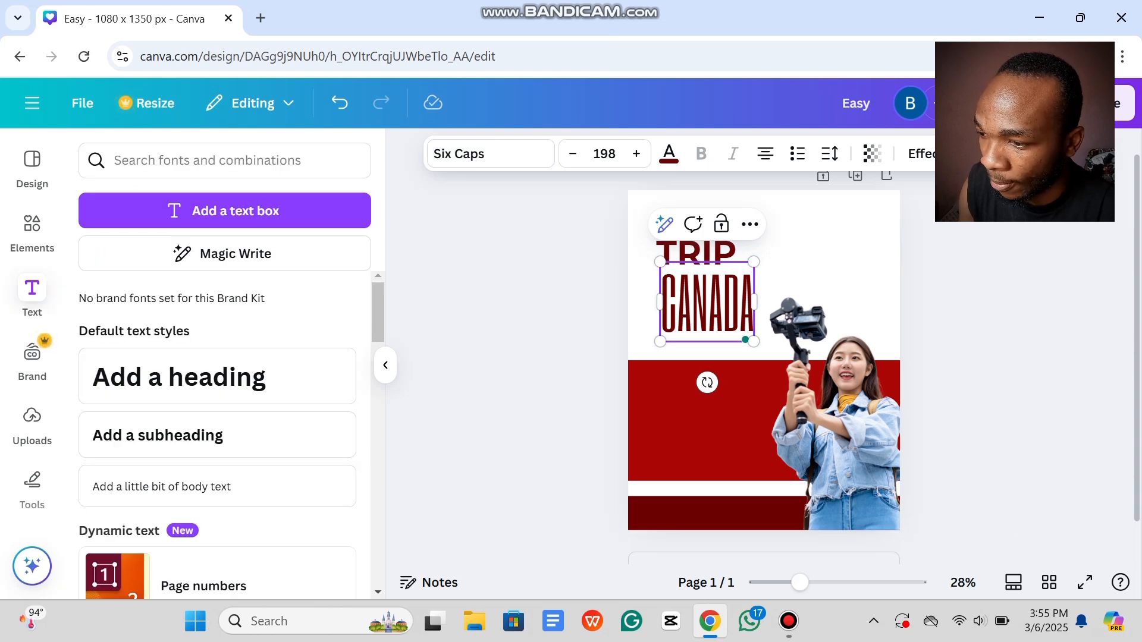
pyautogui.click(958, 334)
pyautogui.moveTo(708, 305); pyautogui.dragTo(708, 301)
pyautogui.click(957, 333)
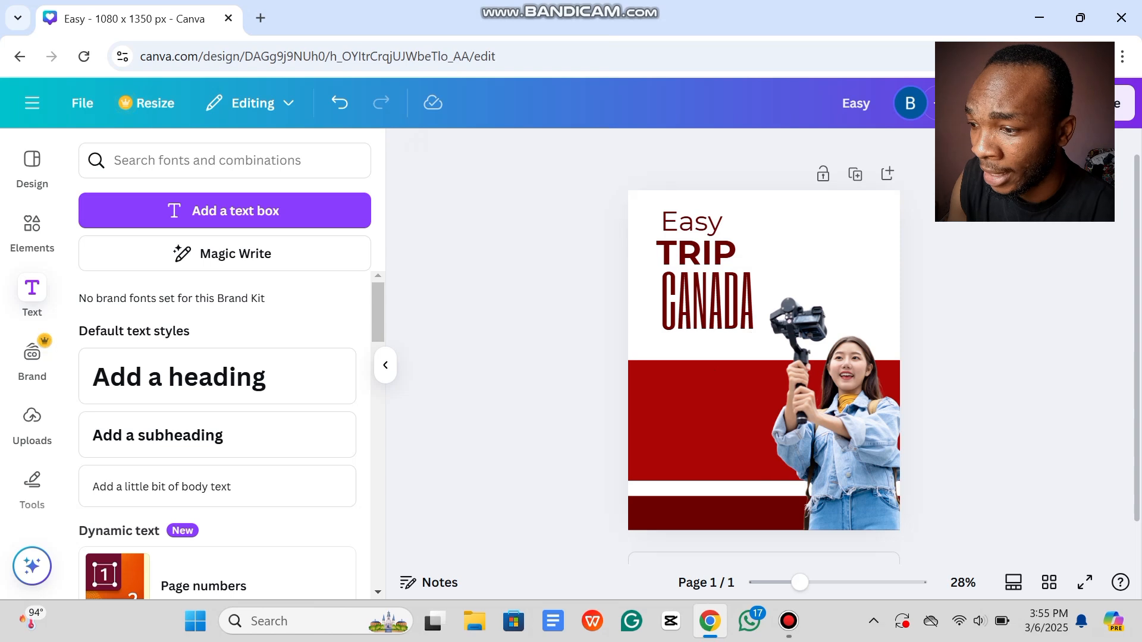
# Step: Colour the CANADA text bright red #ab0707
pyautogui.click(707, 302)
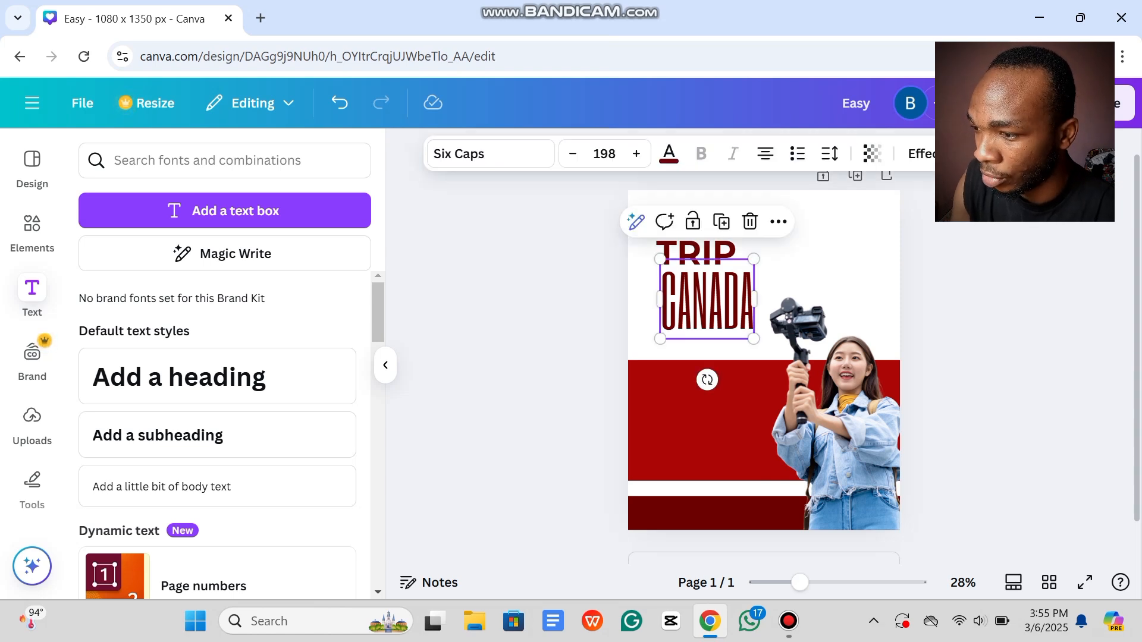
pyautogui.click(668, 154)
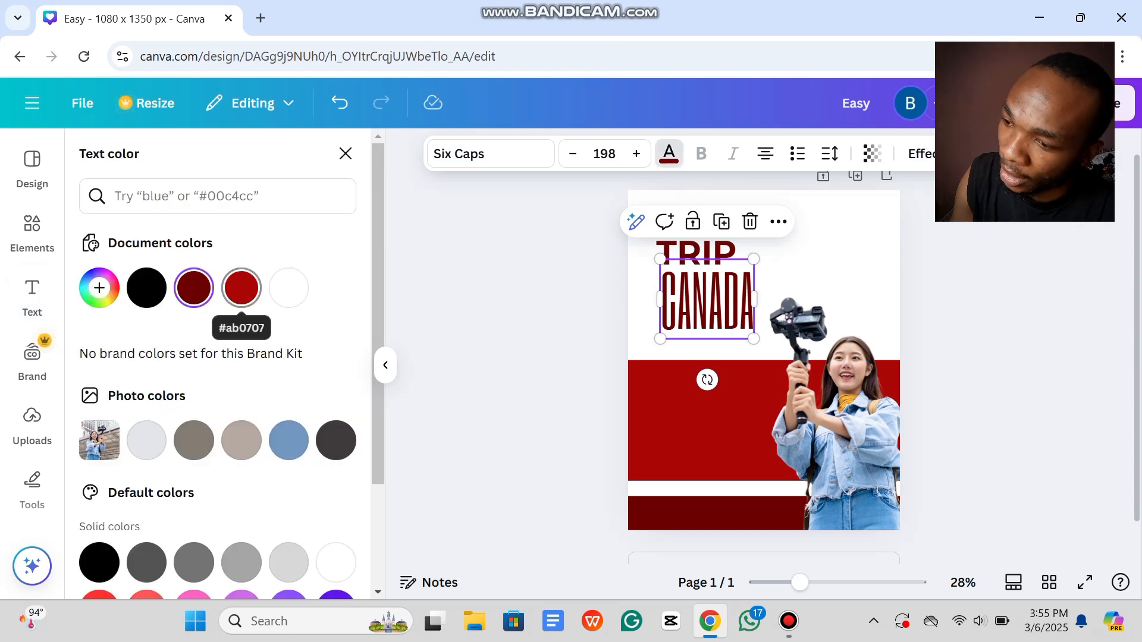
pyautogui.click(241, 288)
pyautogui.click(345, 154)
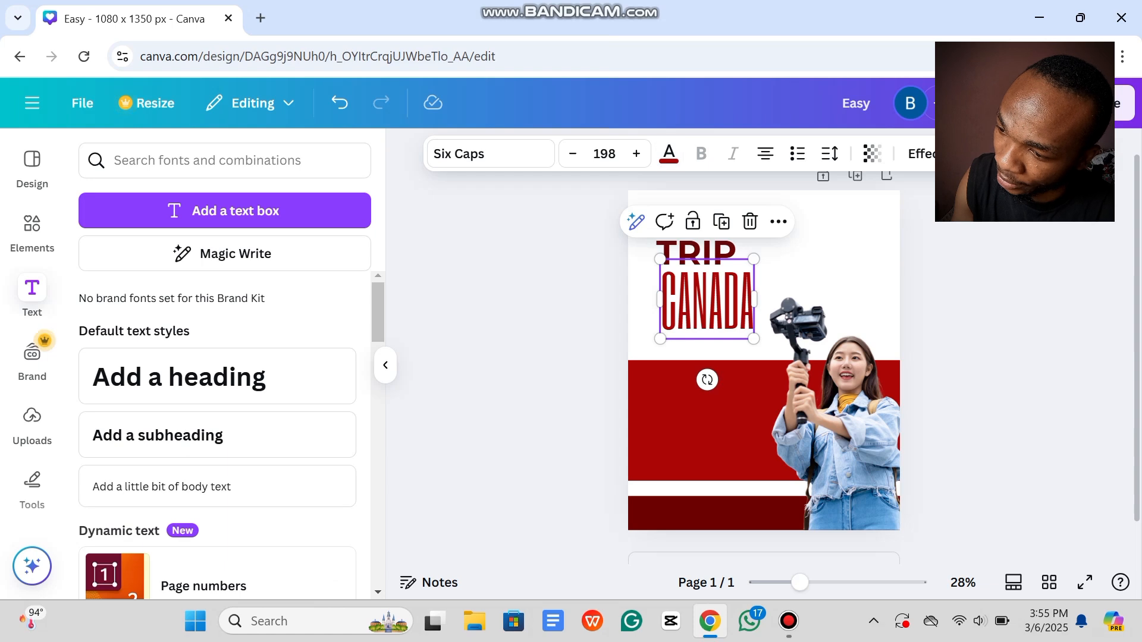
pyautogui.press('Escape')
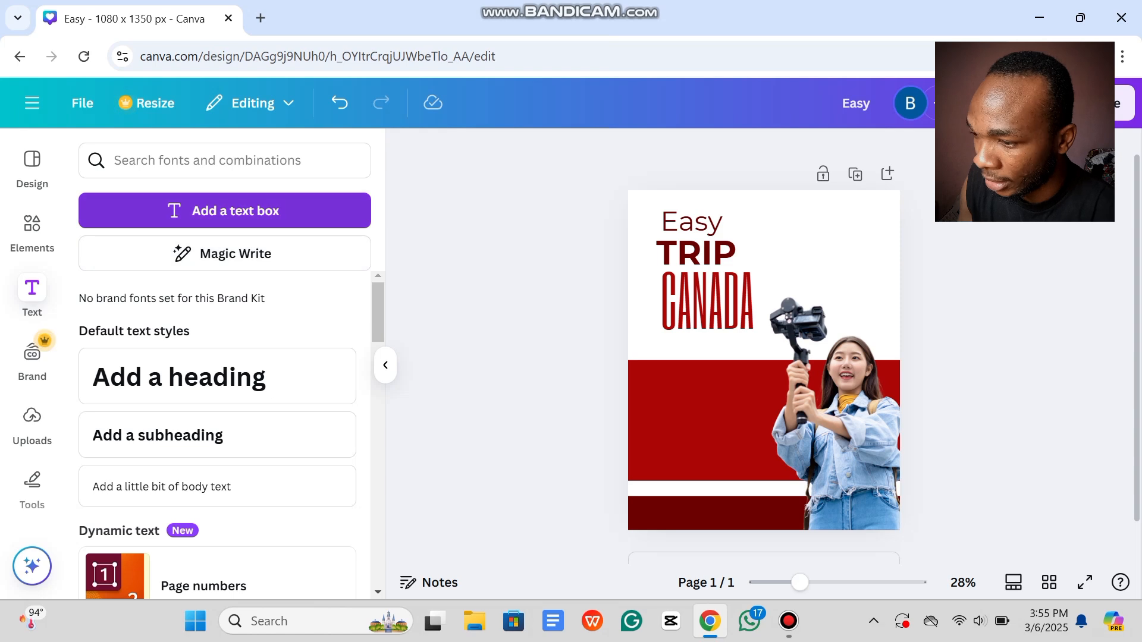
# Step: Add a new text box reading 'To' and enlarge it to size 63.5
pyautogui.click(224, 211)
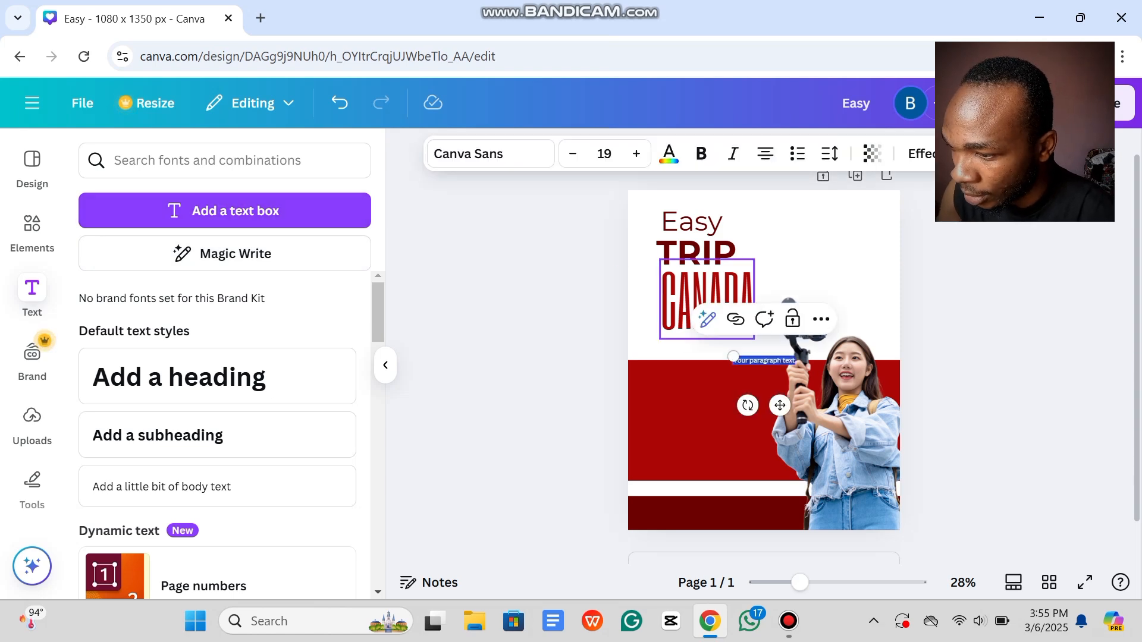
pyautogui.press('BackSpace')
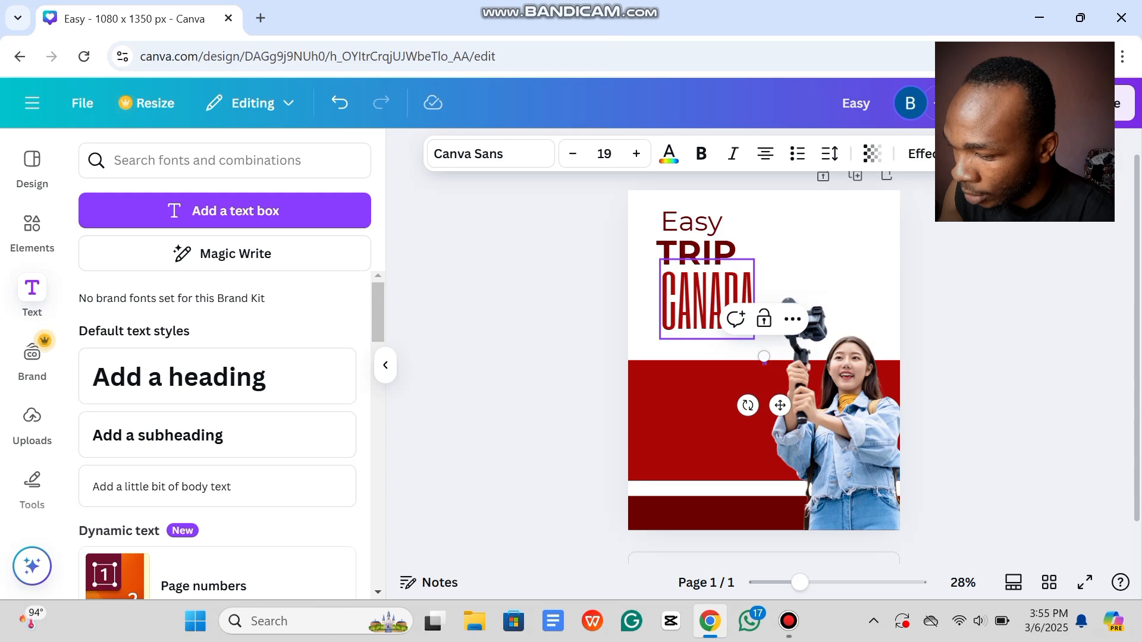
pyautogui.write('To')
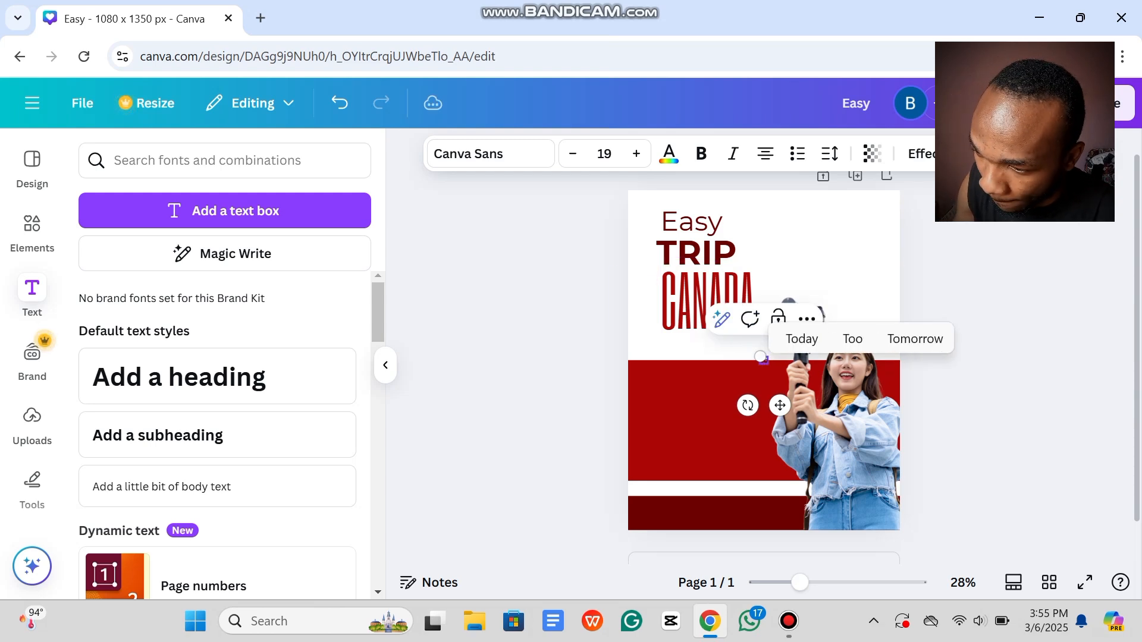
pyautogui.moveTo(760, 357); pyautogui.dragTo(754, 255)
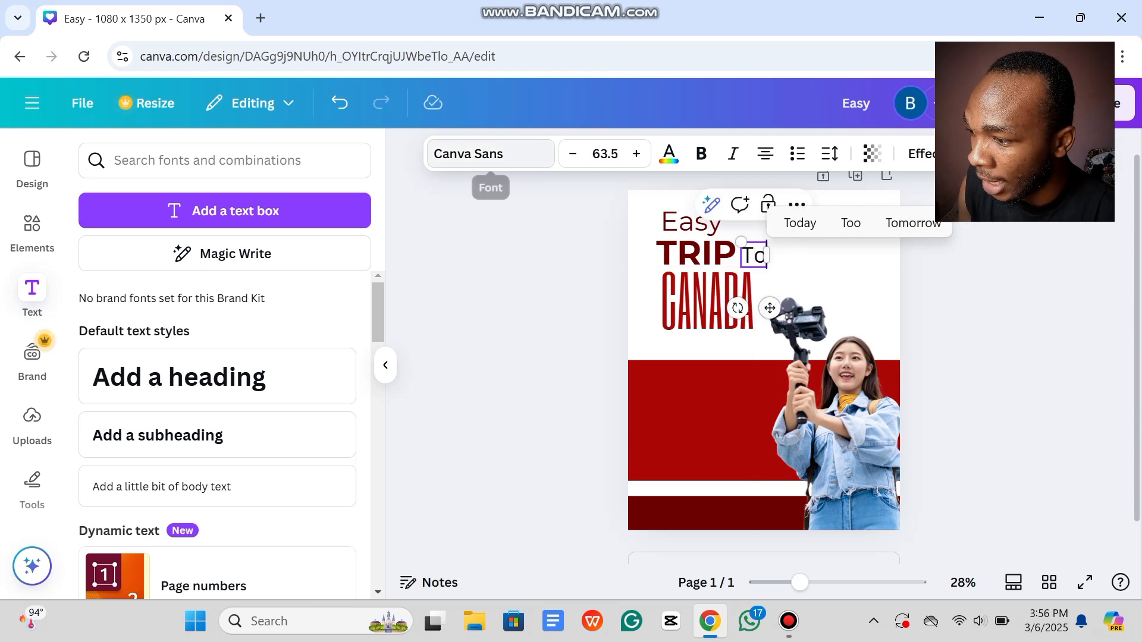
# Step: Set 'To' in the Brittany font and move it next to TRIP
pyautogui.click(491, 154)
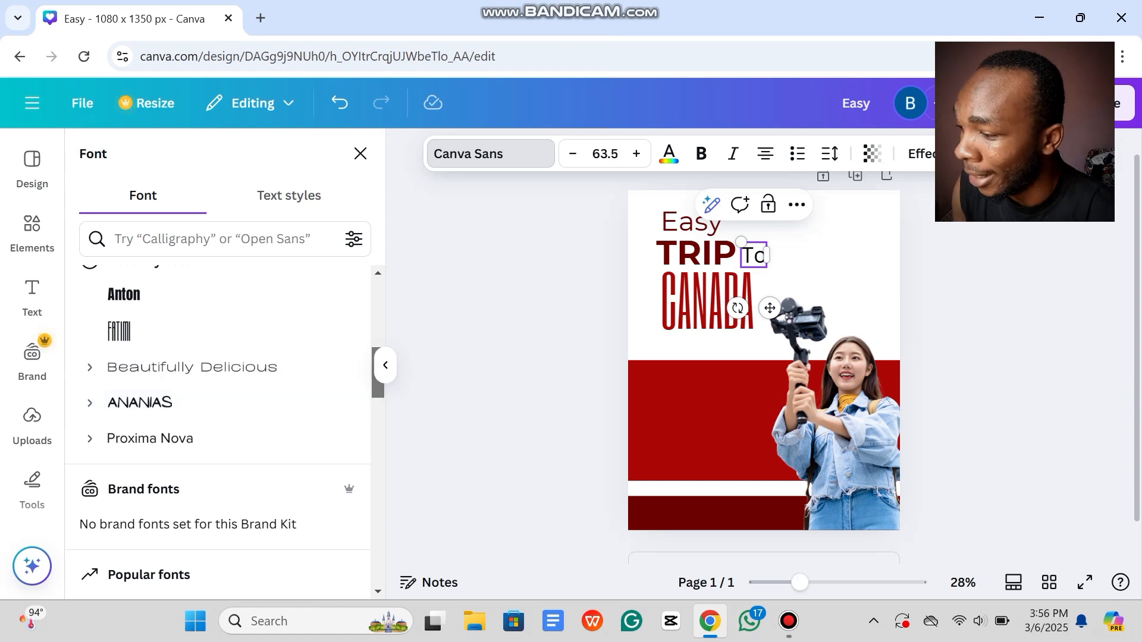
pyautogui.scroll(-3, 220, 417)
pyautogui.scroll(-12, 220, 428)
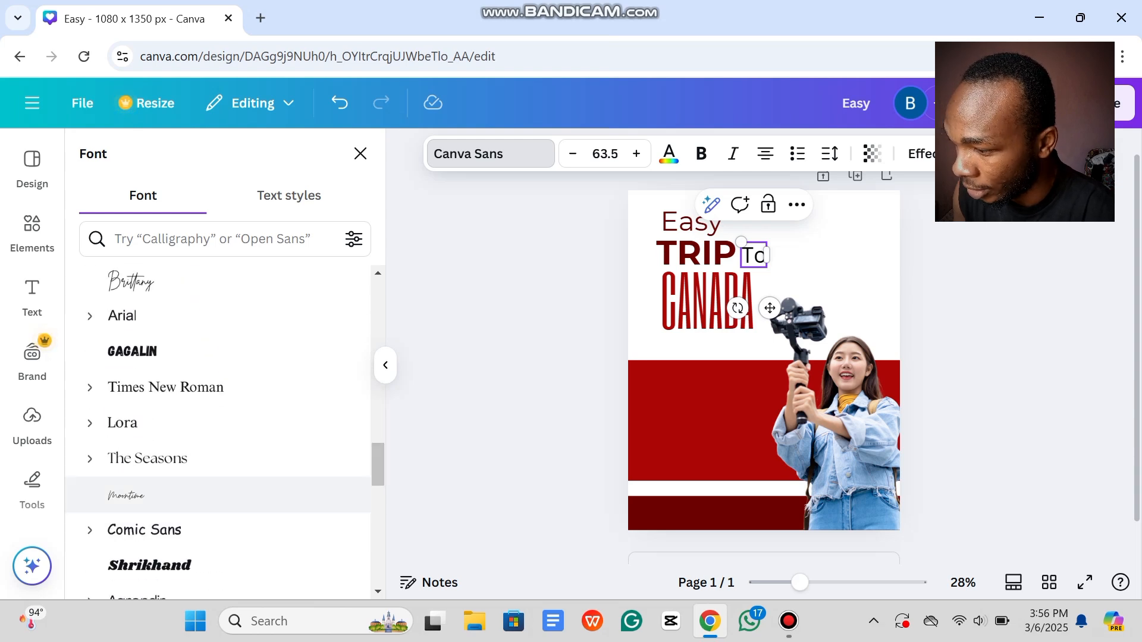
pyautogui.click(131, 282)
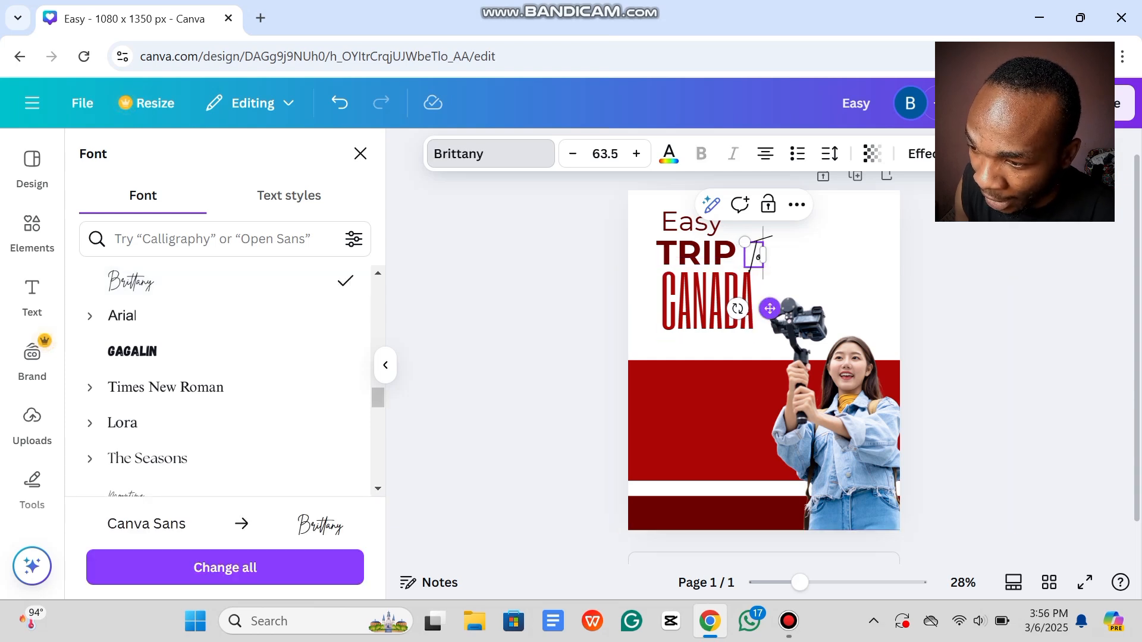
pyautogui.moveTo(770, 309); pyautogui.dragTo(761, 308)
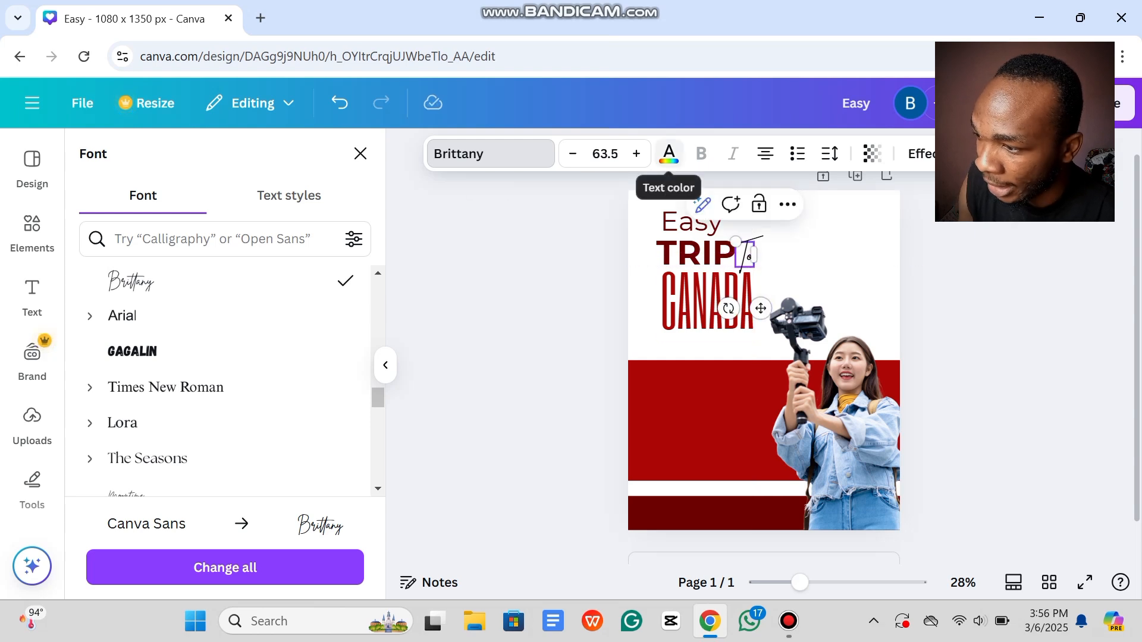
# Step: Colour the 'To' text red #ab0707
pyautogui.click(670, 154)
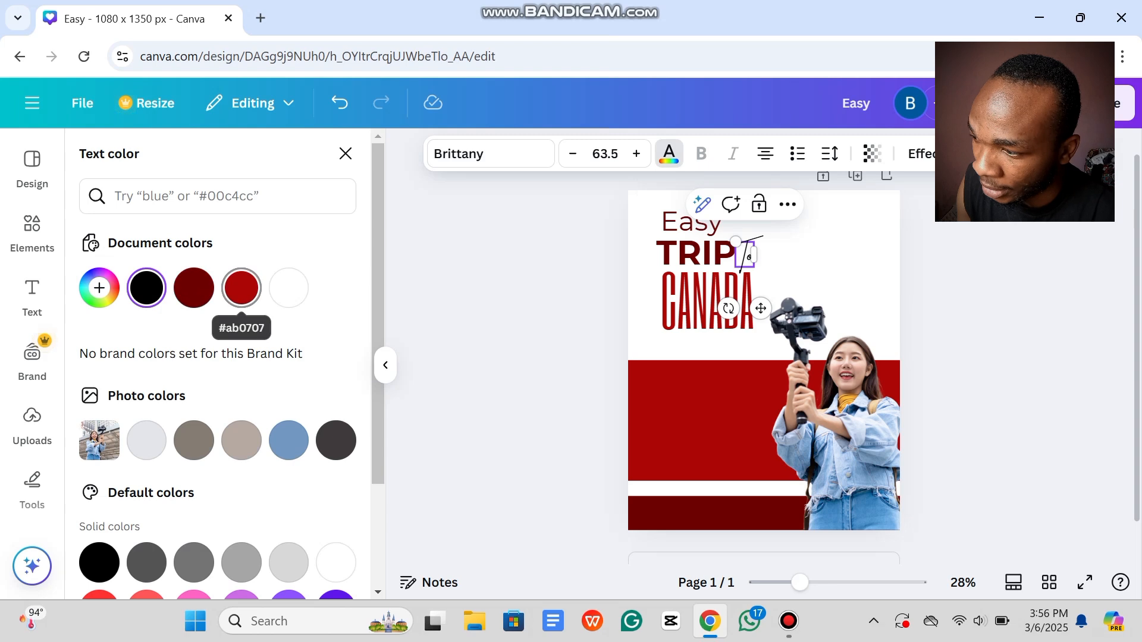
pyautogui.click(241, 288)
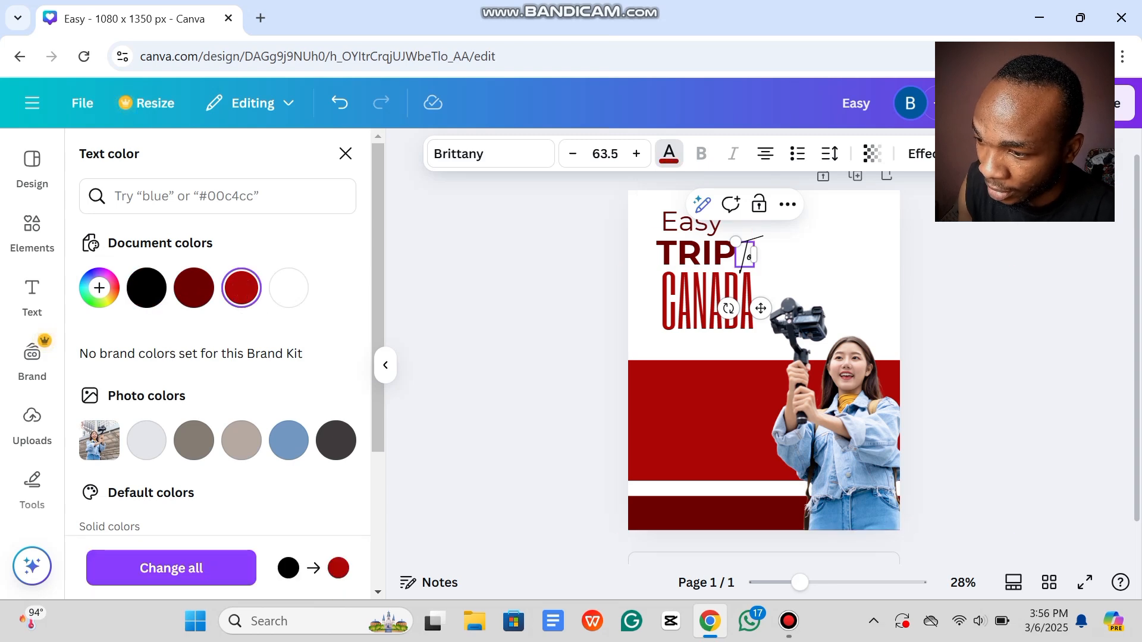
pyautogui.click(975, 309)
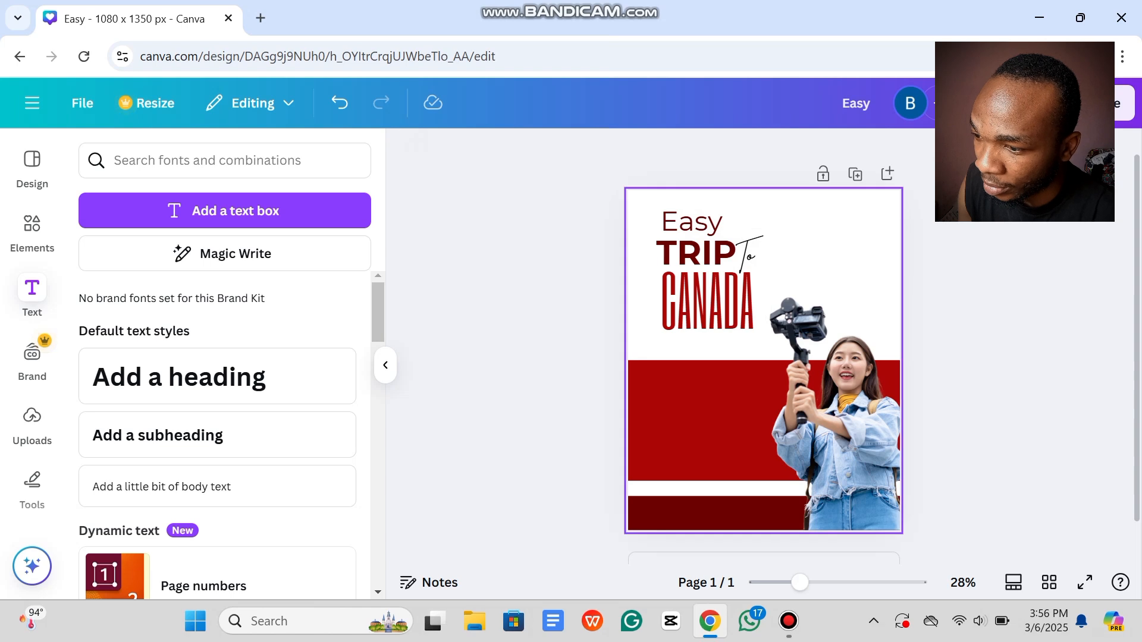
pyautogui.click(744, 256)
pyautogui.click(744, 256)
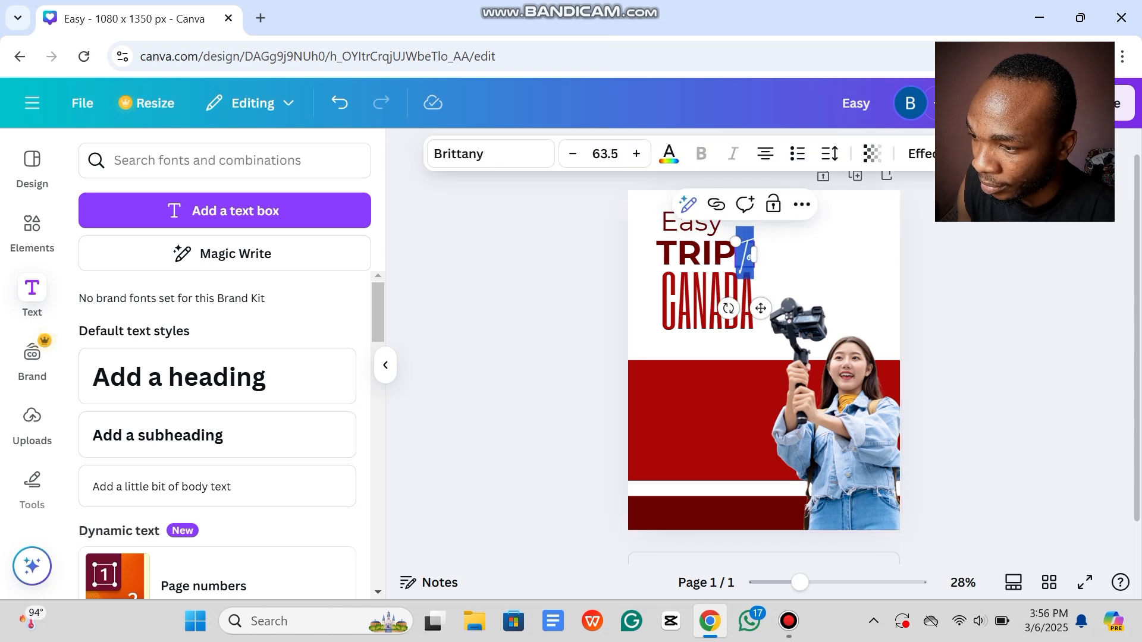
pyautogui.click(668, 153)
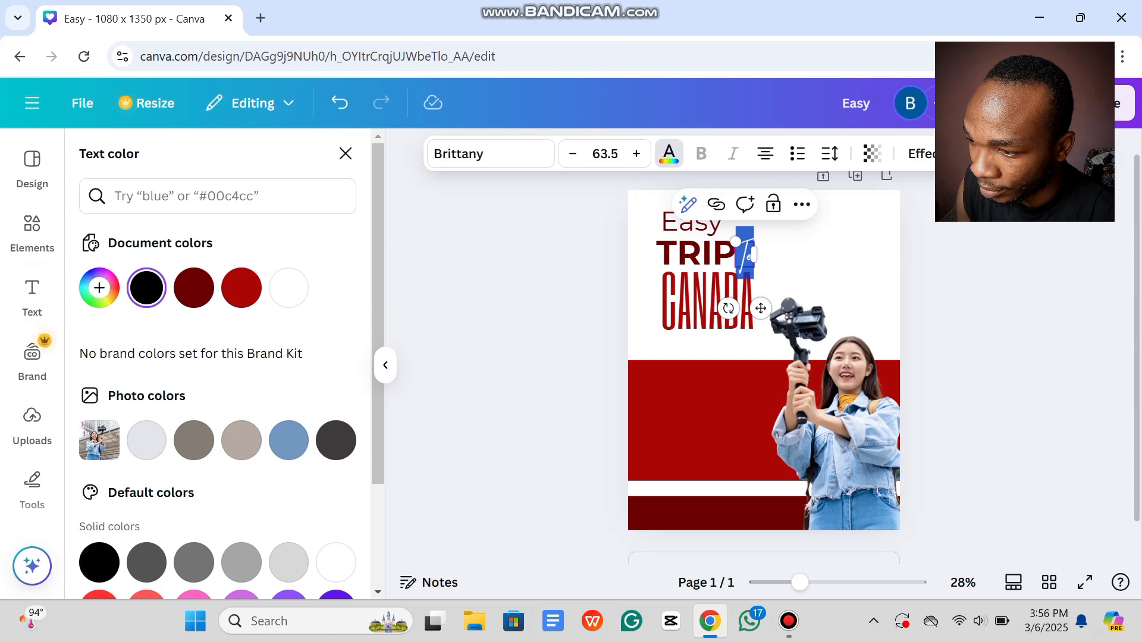
pyautogui.click(241, 288)
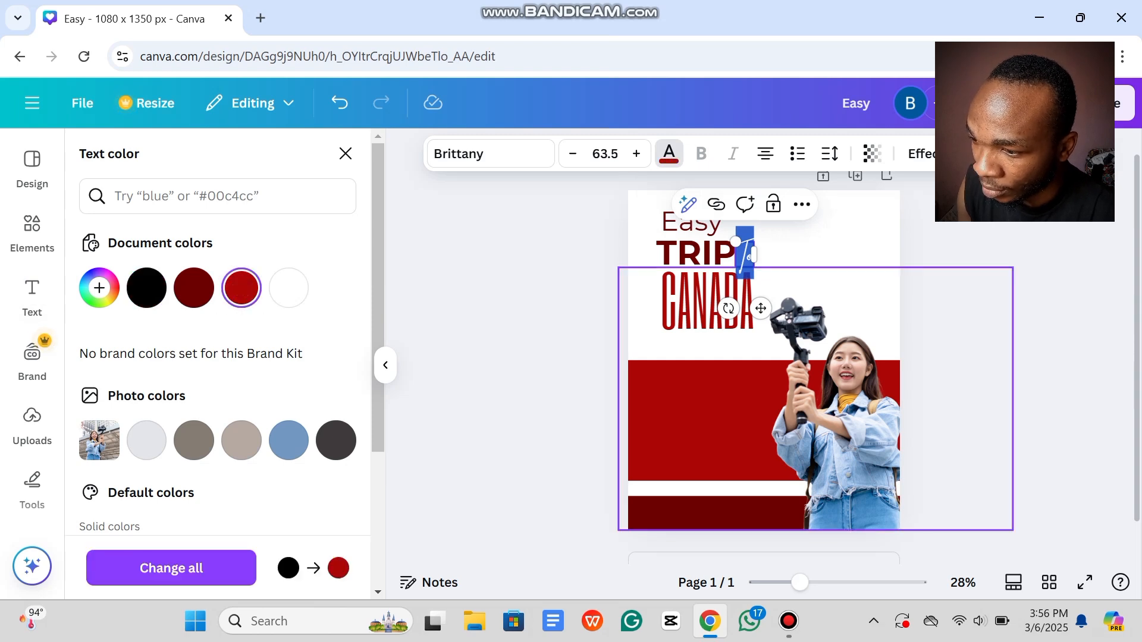
pyautogui.click(824, 357)
pyautogui.press('Escape')
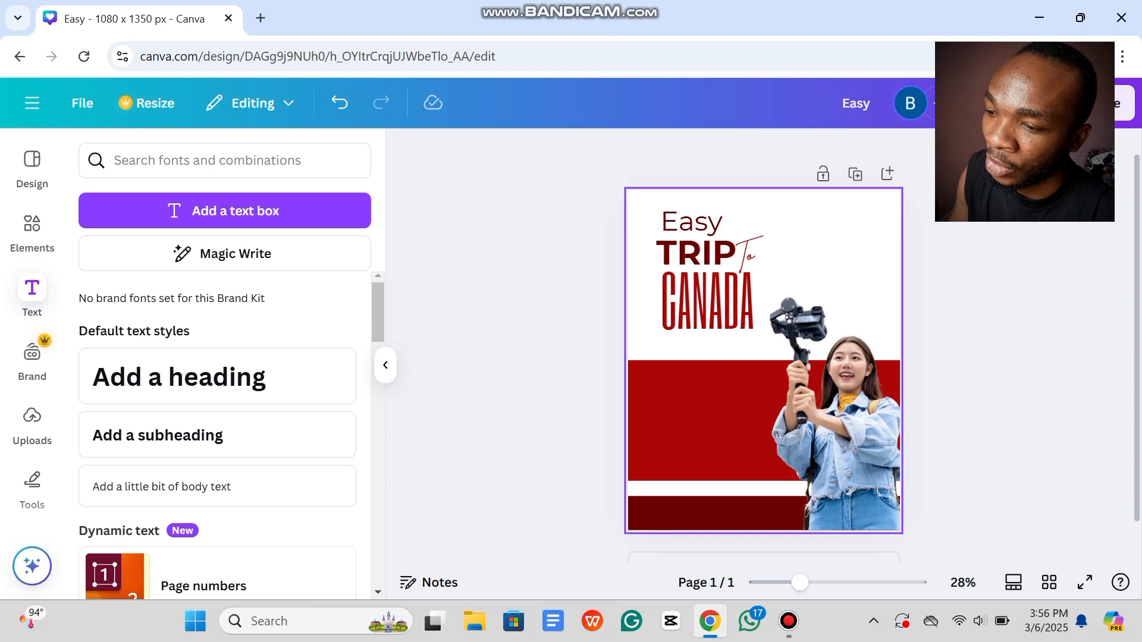
# Step: Nudge the vlogger photo slightly down and to the left
pyautogui.click(827, 245)
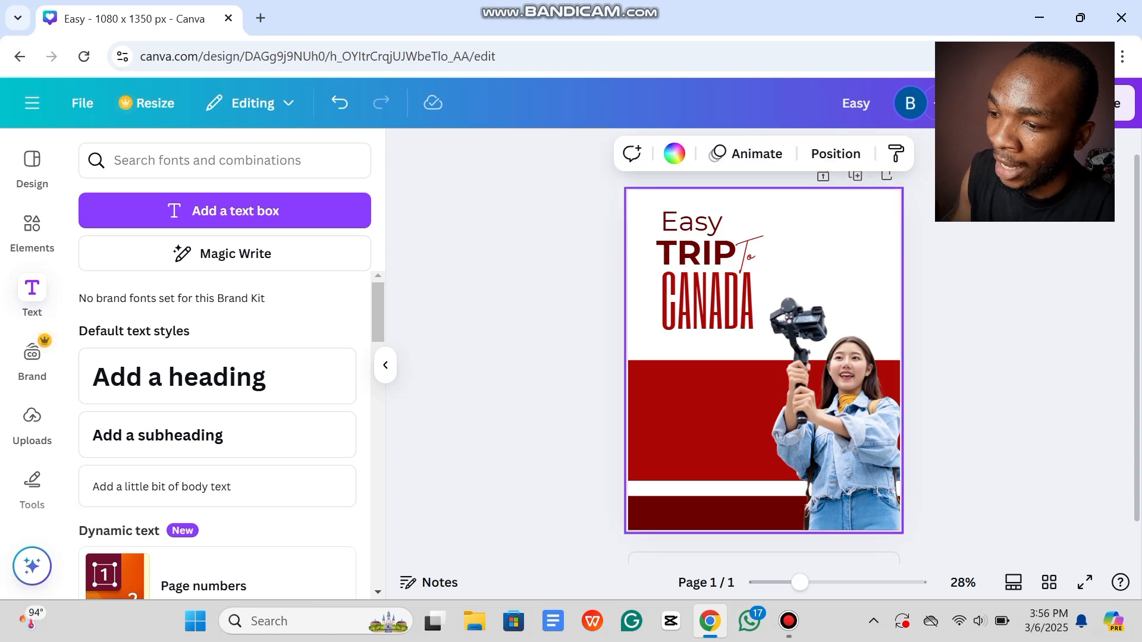
pyautogui.moveTo(845, 416)
pyautogui.mouseDown()
pyautogui.moveTo(903, 438)
pyautogui.moveTo(813, 424)
pyautogui.moveTo(825, 426)
pyautogui.mouseUp()
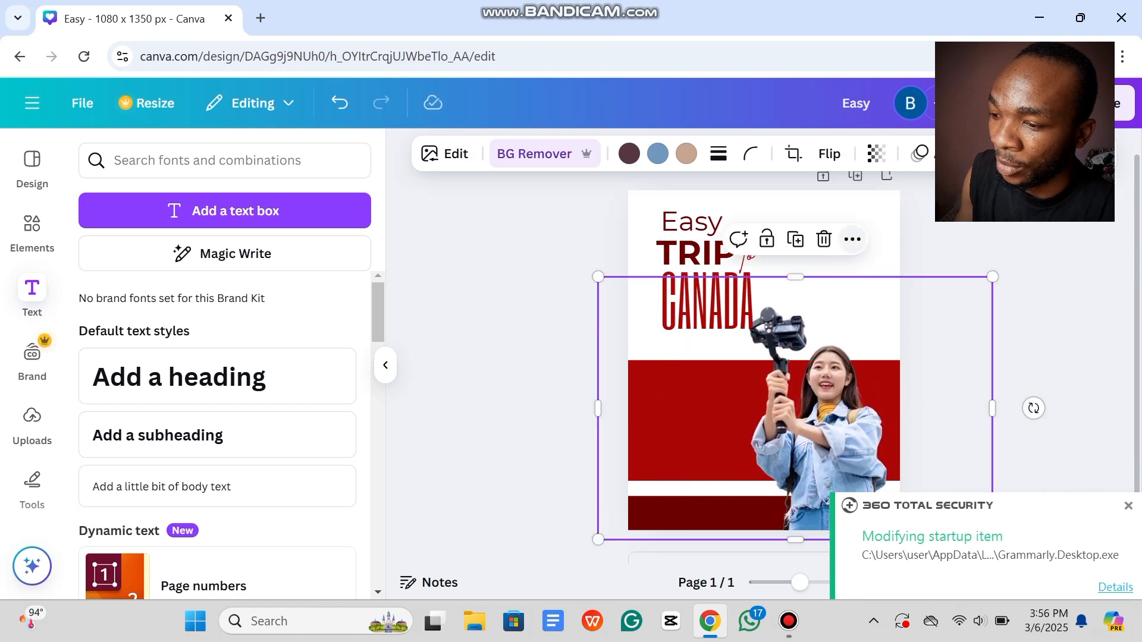
pyautogui.click(1053, 333)
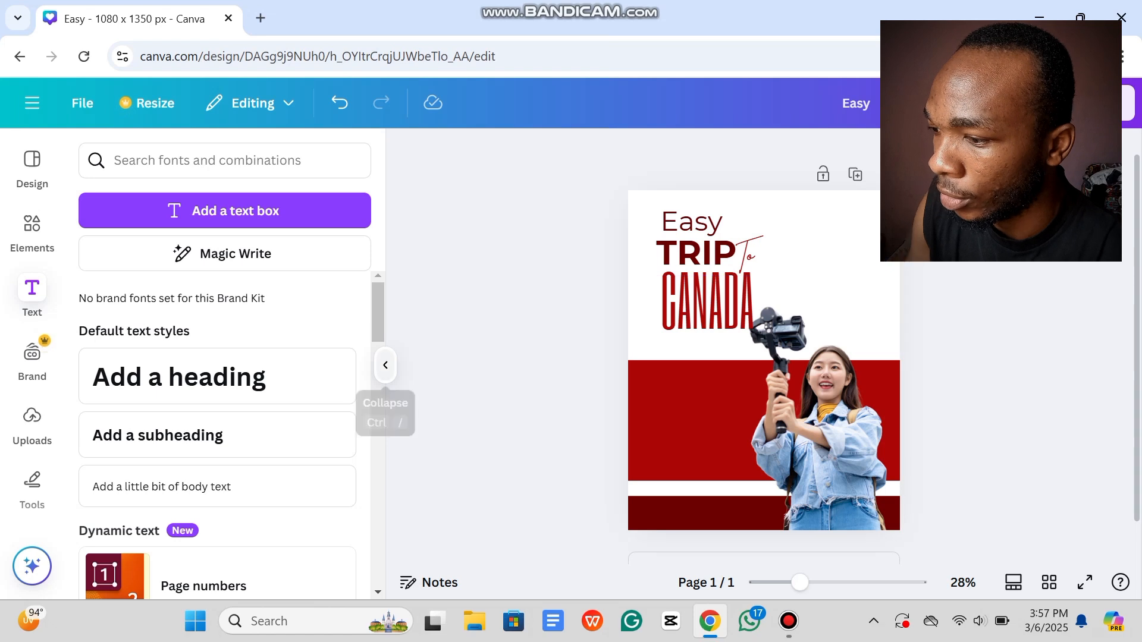
# Step: Collapse the side panel and check the page elements by selecting them
pyautogui.click(385, 365)
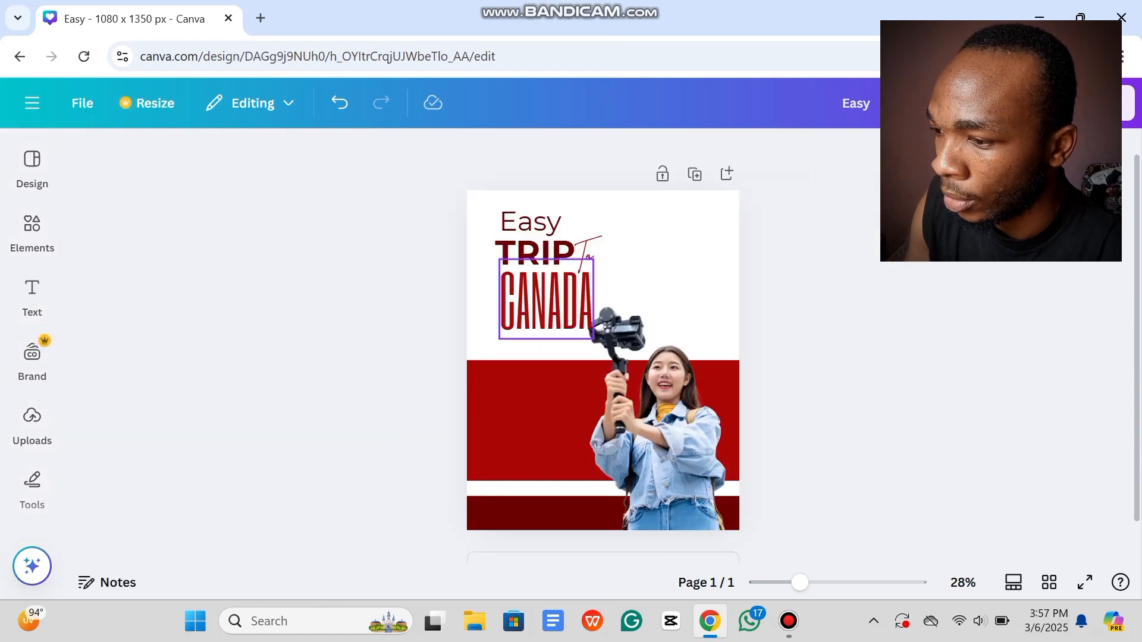
pyautogui.click(553, 303)
pyautogui.click(640, 339)
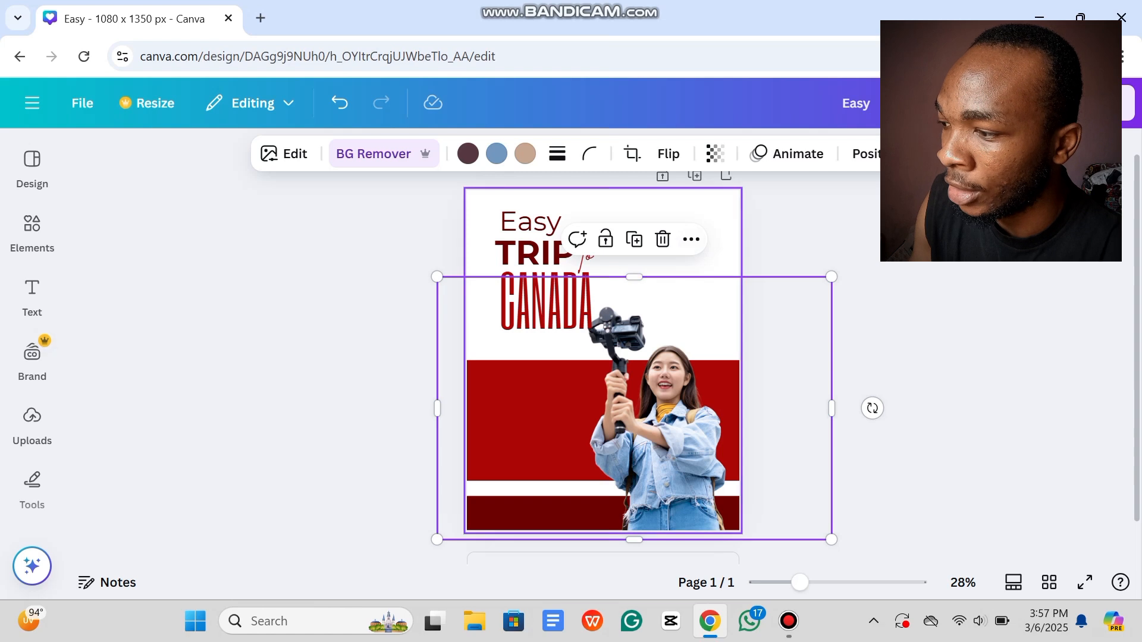
pyautogui.click(696, 217)
pyautogui.click(928, 217)
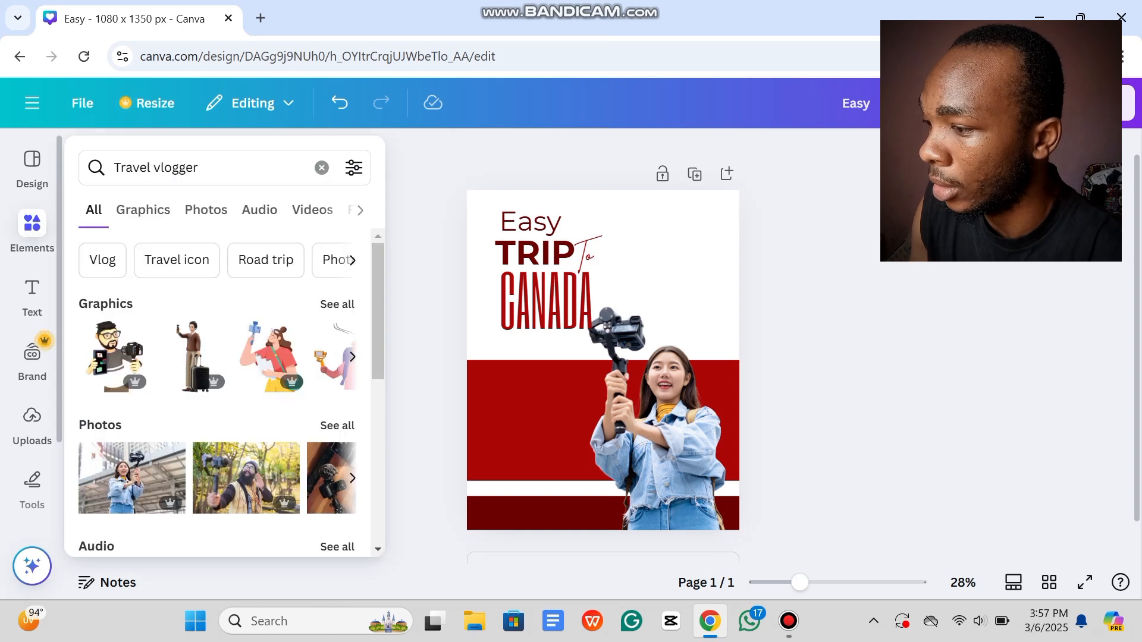
# Step: Search Elements for 'Airplane' and filter the results to Photos
pyautogui.click(32, 231)
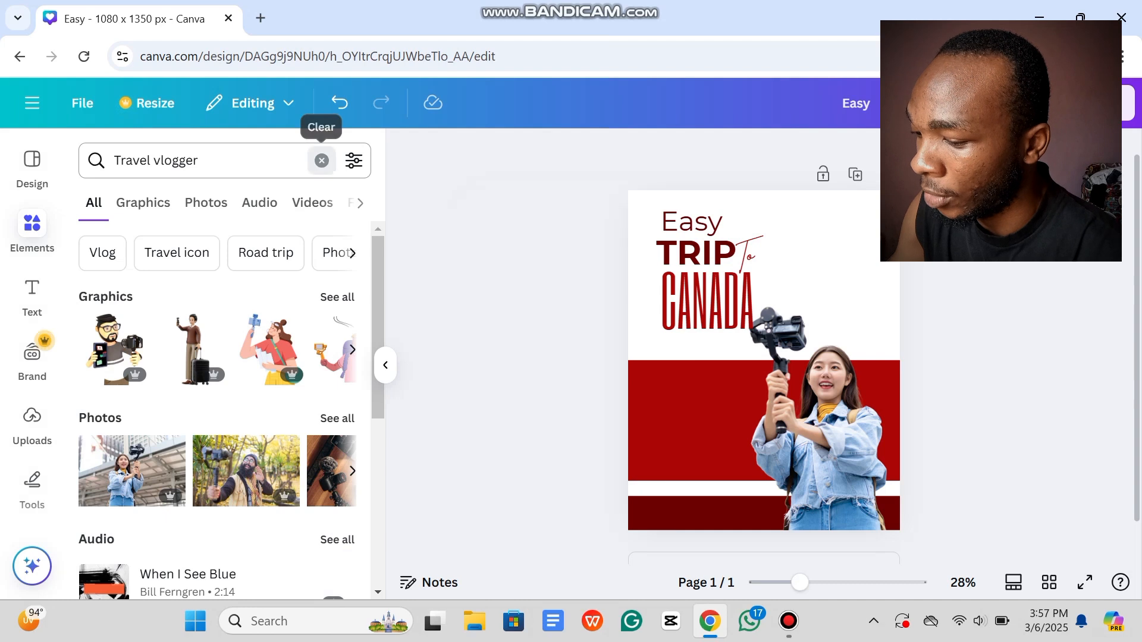
pyautogui.click(321, 161)
pyautogui.write('Aire')
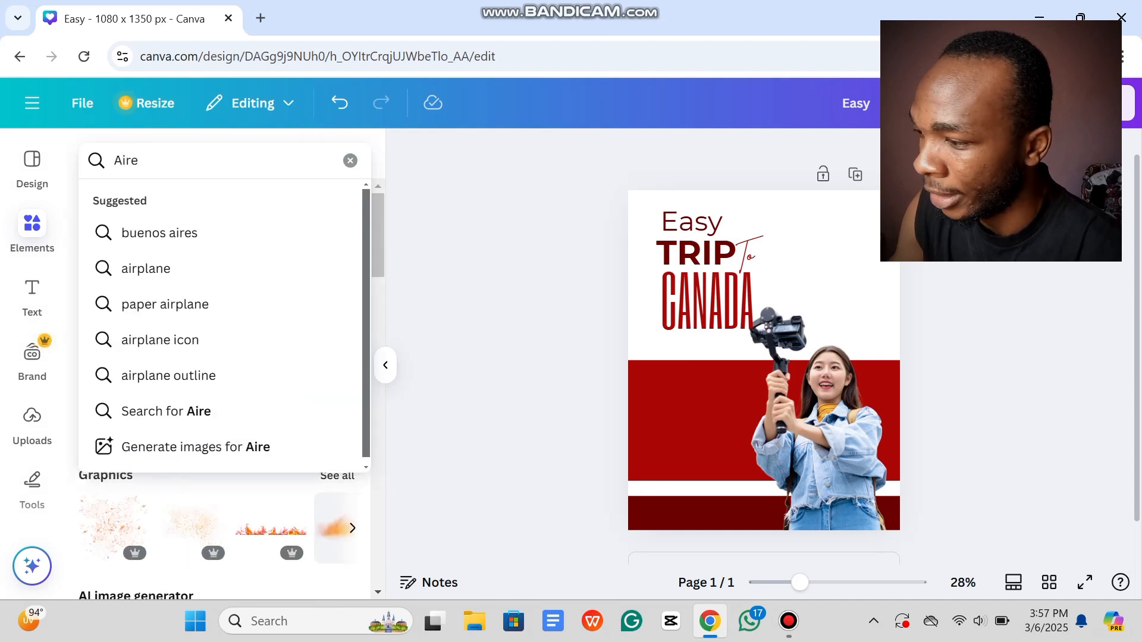
pyautogui.press('BackSpace')
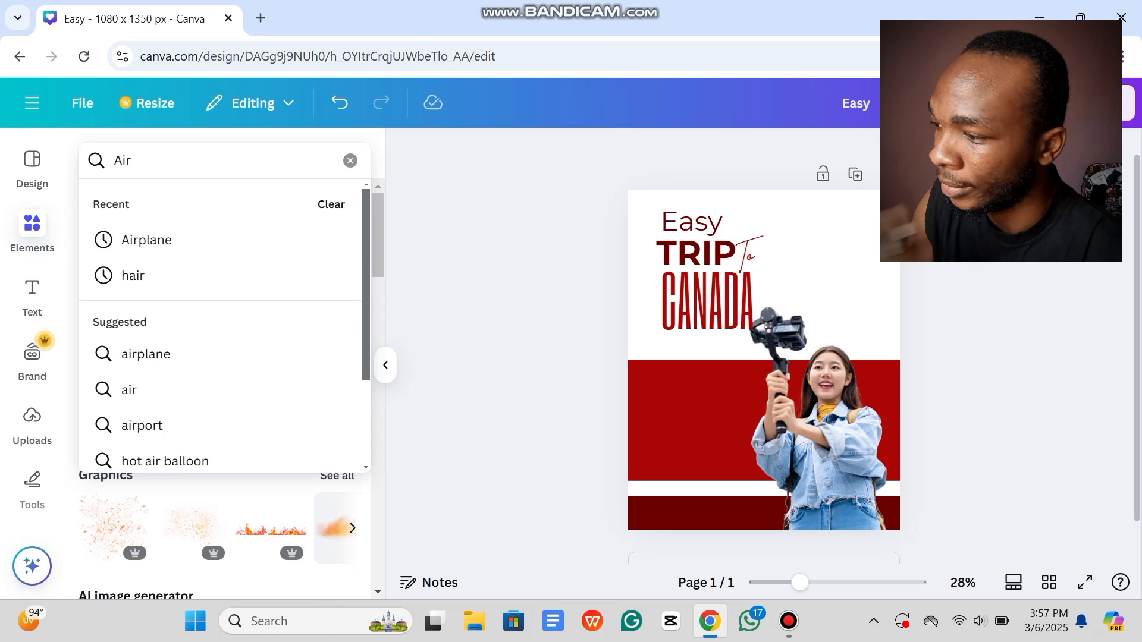
pyautogui.press('Down')
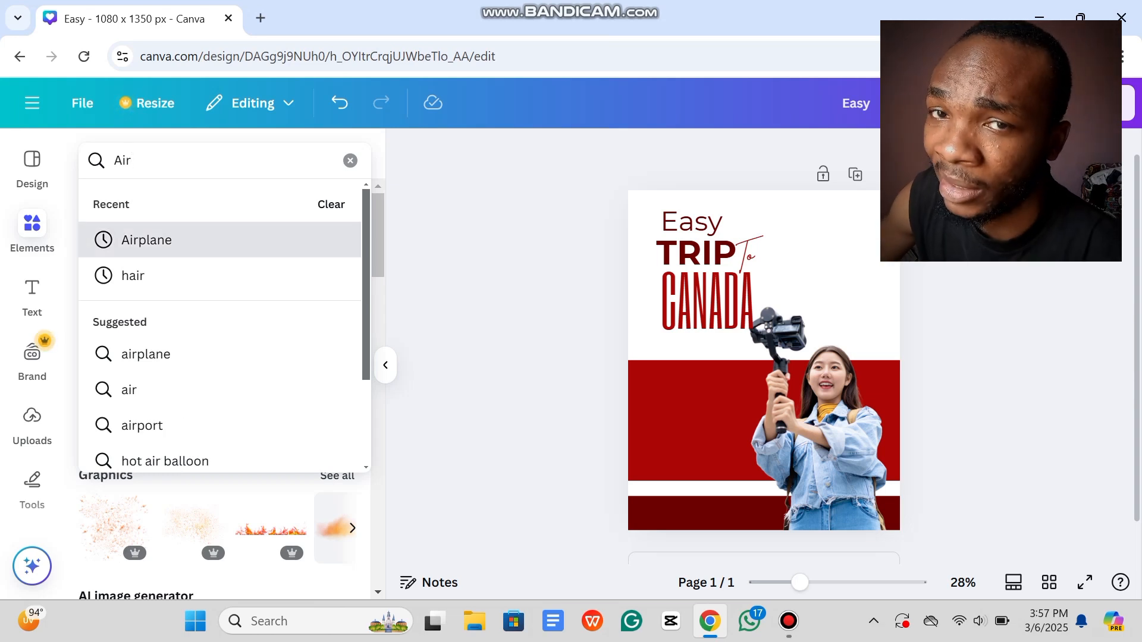
pyautogui.press('Return')
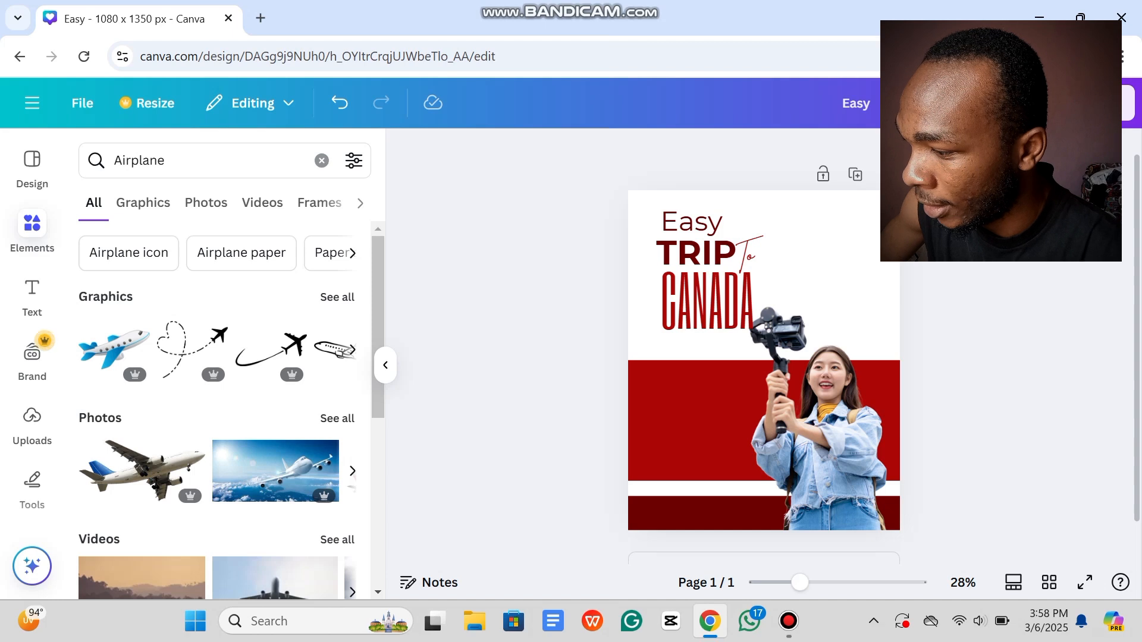
pyautogui.scroll(-3, 226, 411)
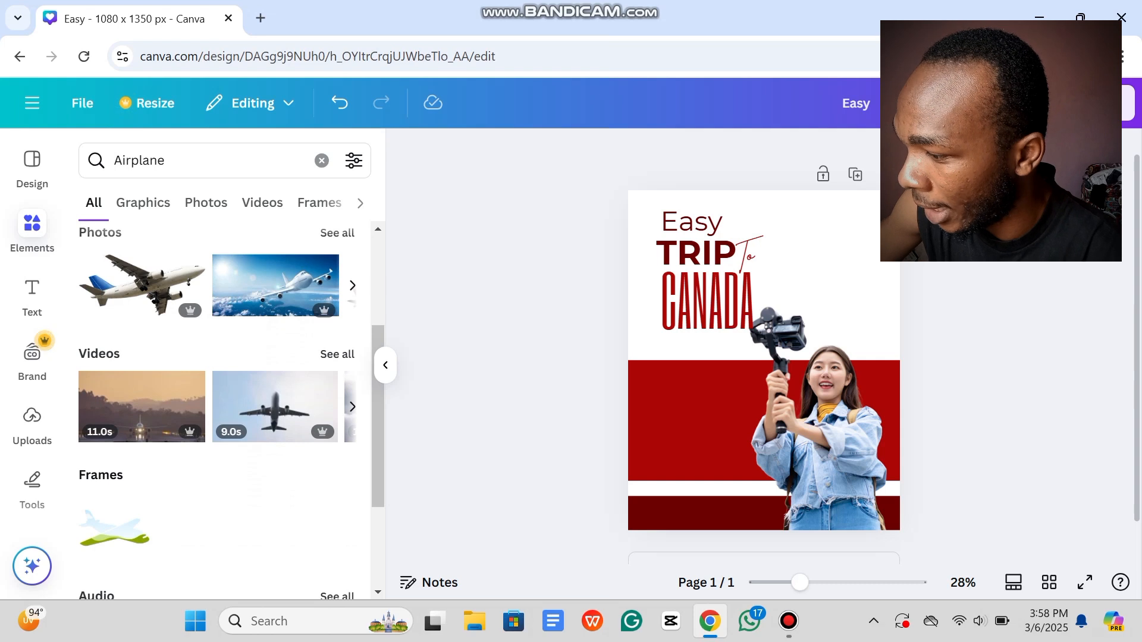
pyautogui.click(337, 232)
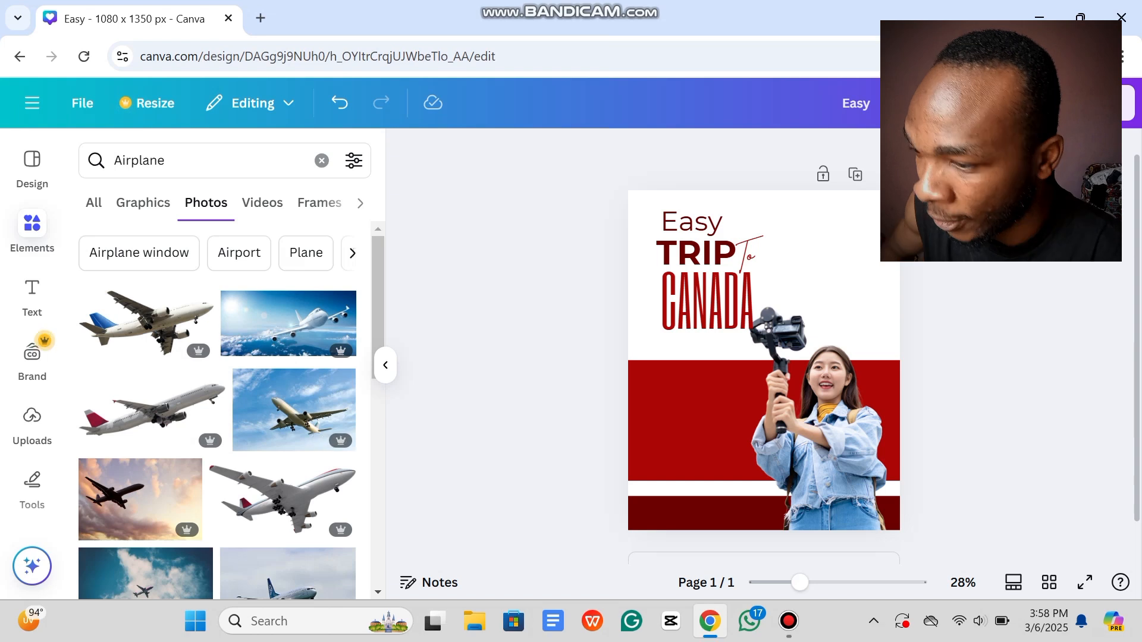
# Step: Add the white airliner photo and move it to the page's upper right
pyautogui.click(283, 498)
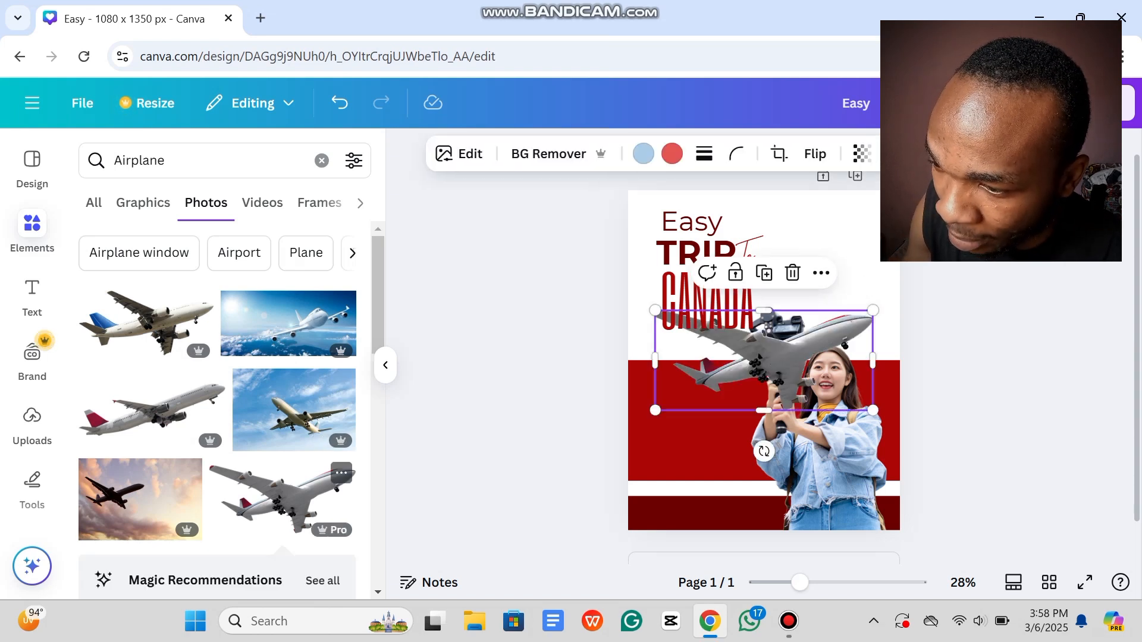
pyautogui.moveTo(764, 410); pyautogui.dragTo(946, 311)
pyautogui.hotkey('ctrl', 'z')
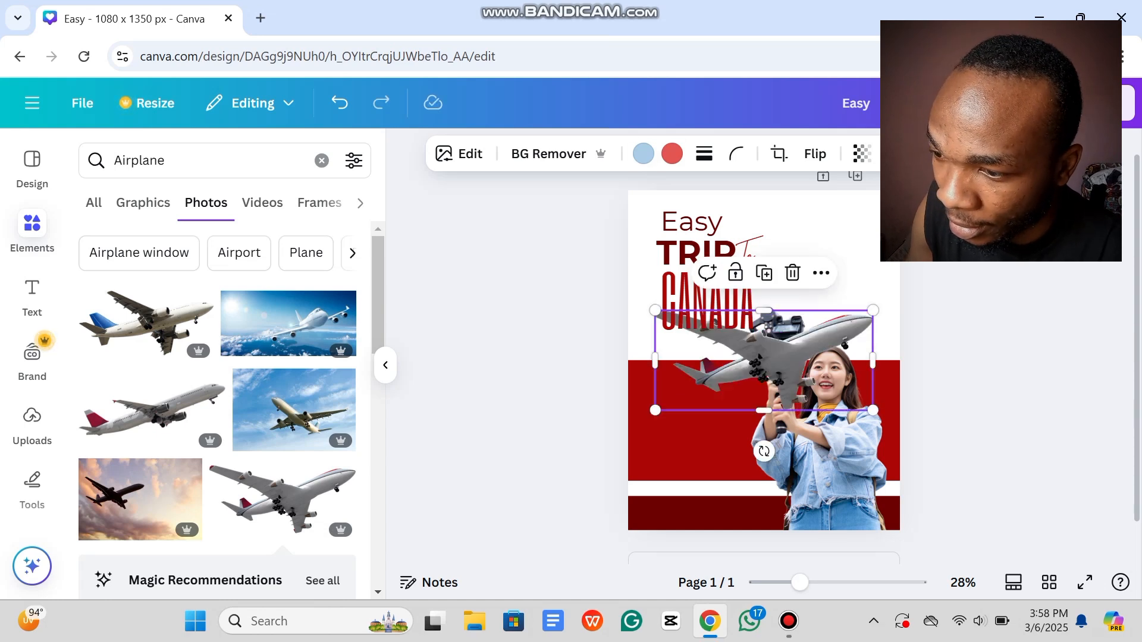
pyautogui.moveTo(803, 357); pyautogui.dragTo(913, 246)
pyautogui.moveTo(869, 249); pyautogui.dragTo(862, 249)
pyautogui.click(1038, 351)
# Step: Tilt the airplane about 19° counter-clockwise and shrink it beside TRIP To
pyautogui.click(887, 288)
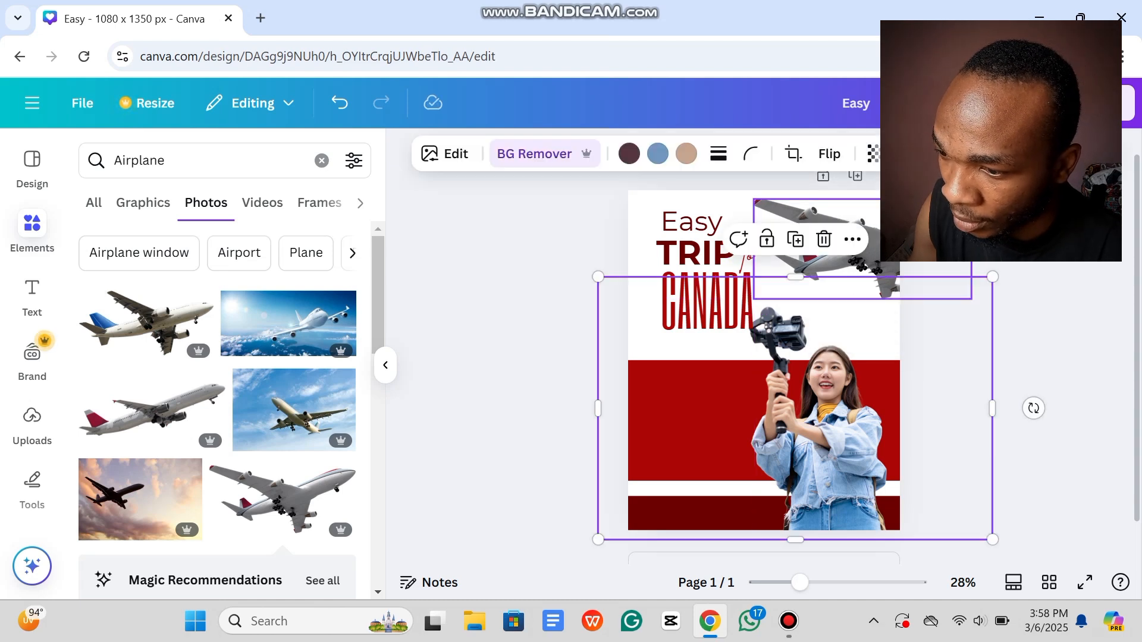
pyautogui.click(1038, 333)
pyautogui.click(862, 253)
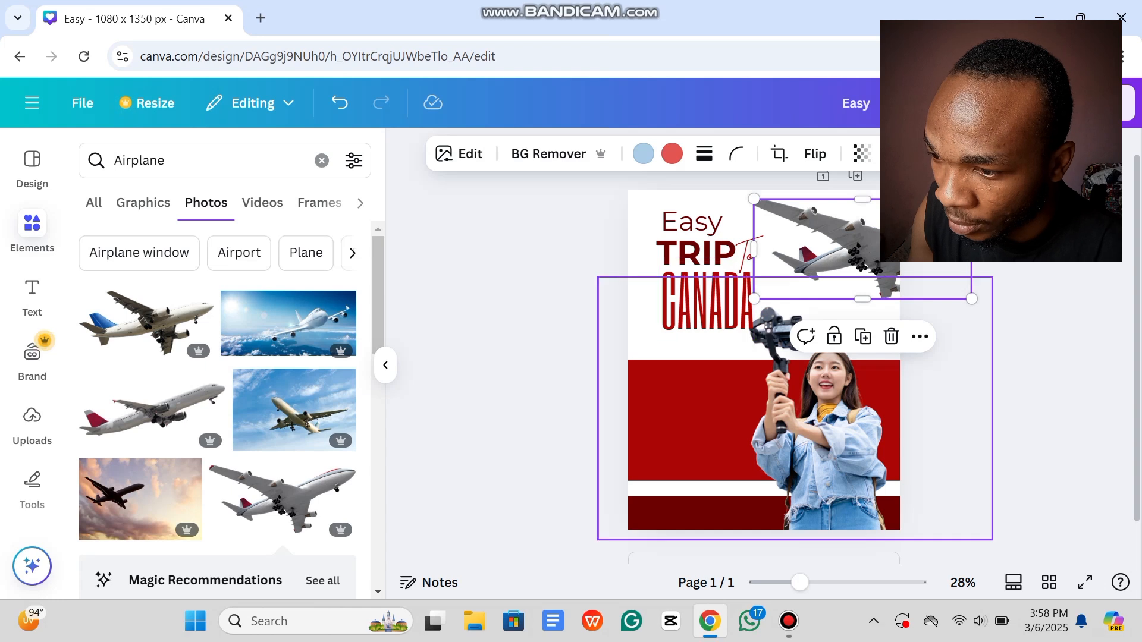
pyautogui.moveTo(1003, 249); pyautogui.dragTo(995, 202)
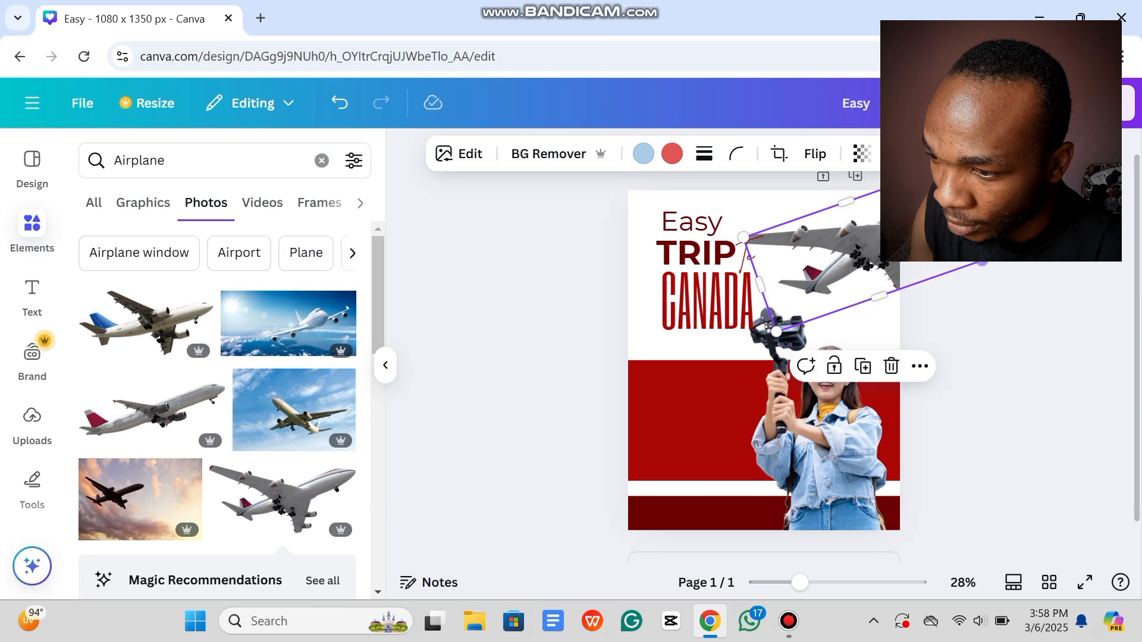
pyautogui.moveTo(978, 262); pyautogui.dragTo(855, 246)
pyautogui.click(999, 238)
pyautogui.click(999, 244)
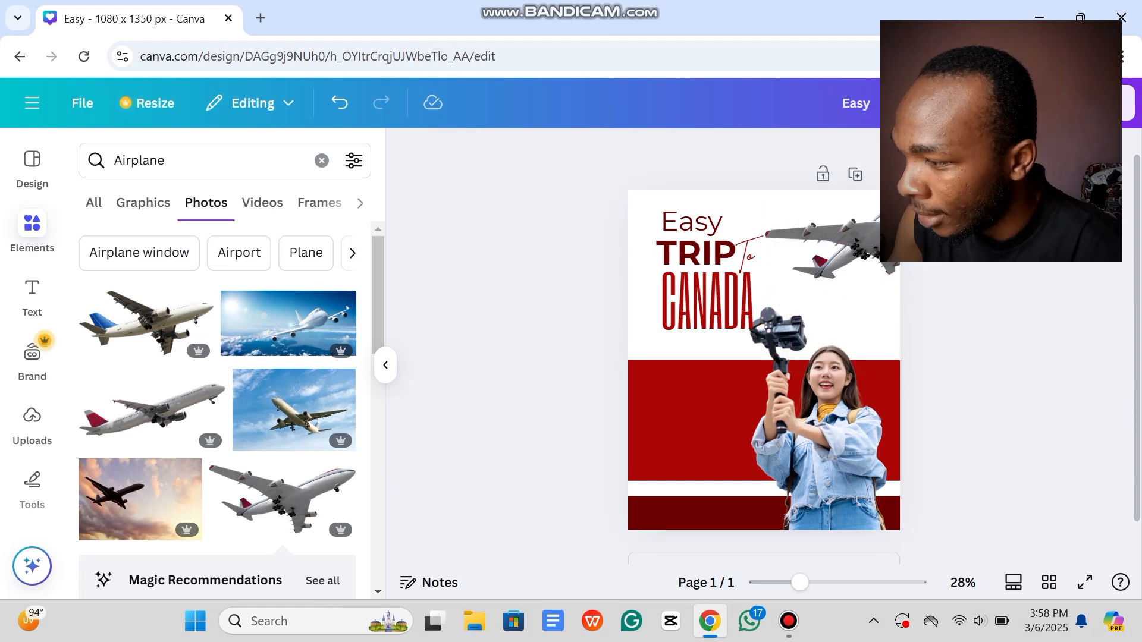
# Step: Search Elements for 'canadian flag' and browse the Photos results
pyautogui.click(321, 161)
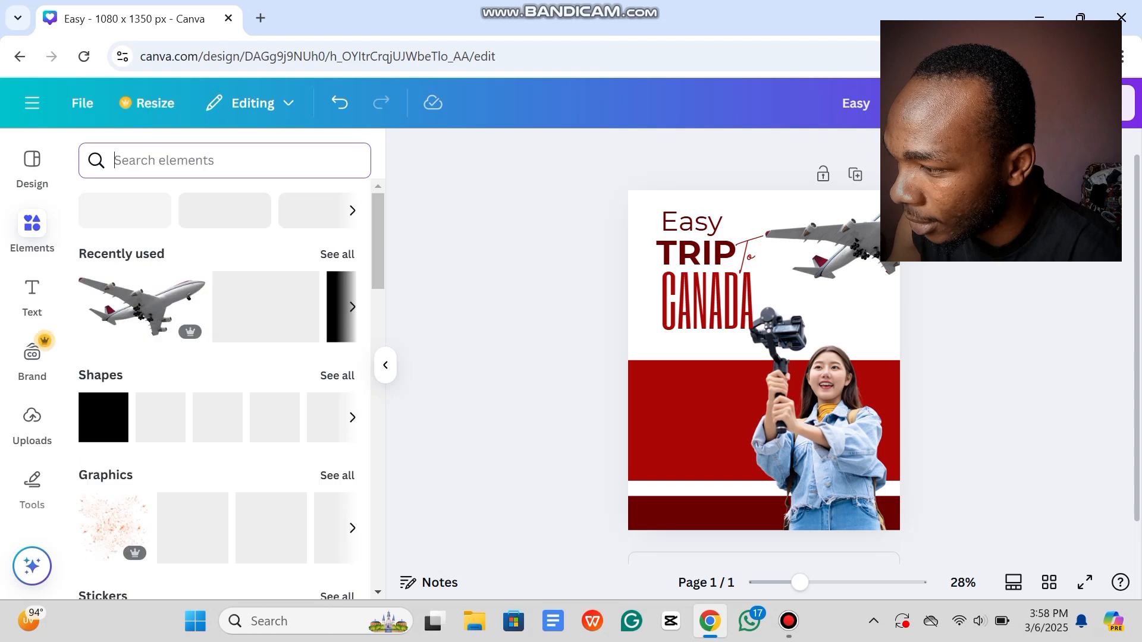
pyautogui.write('canadian')
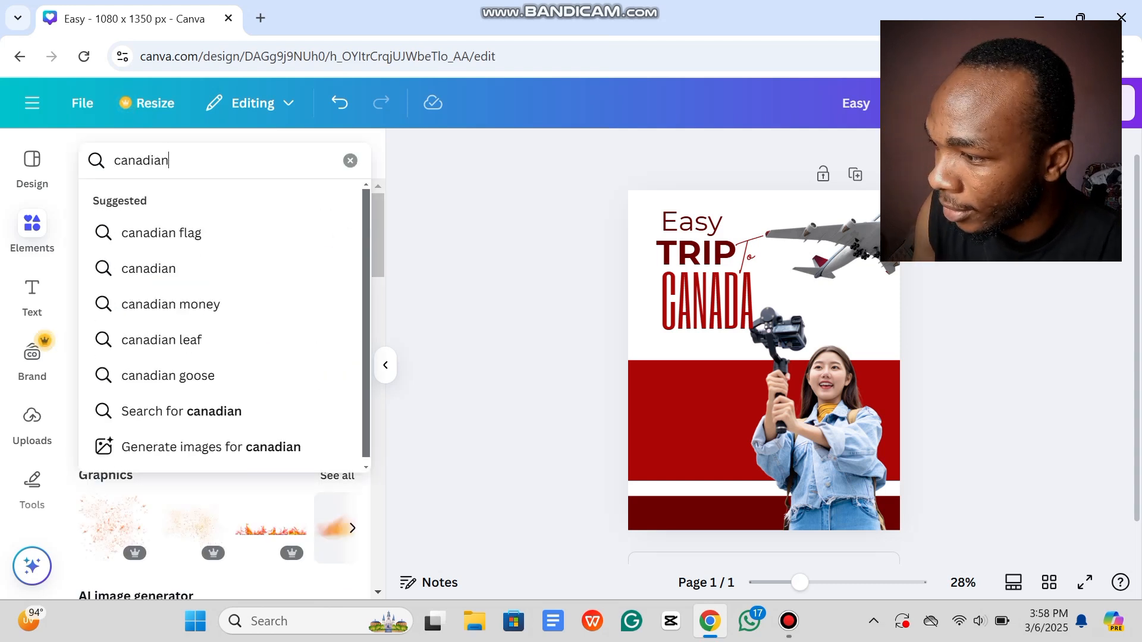
pyautogui.press('Down')
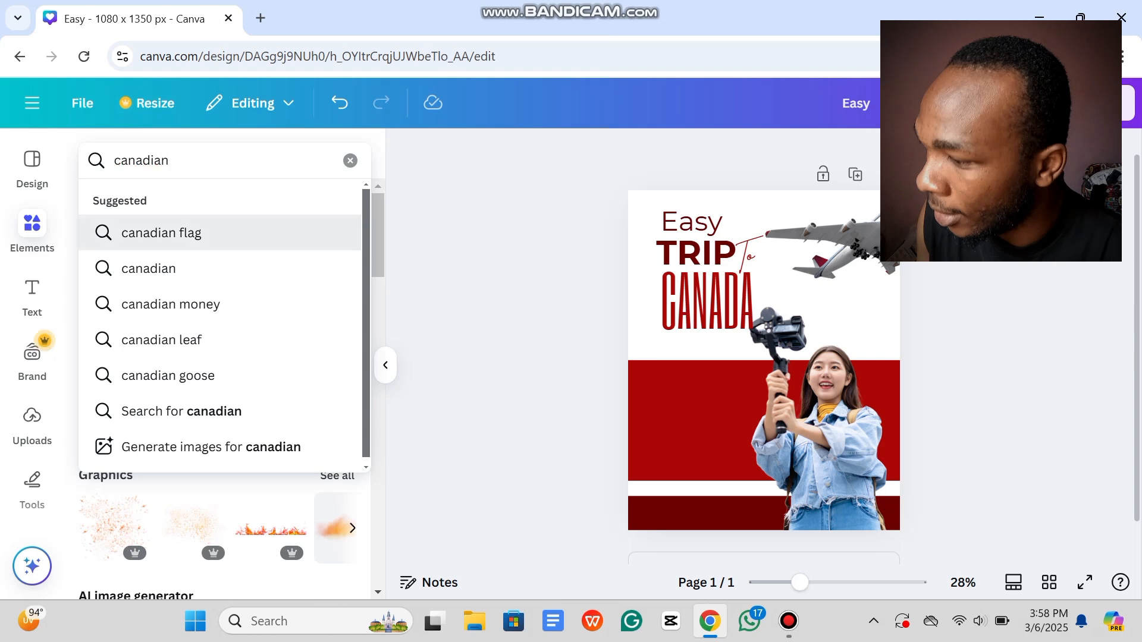
pyautogui.press('Return')
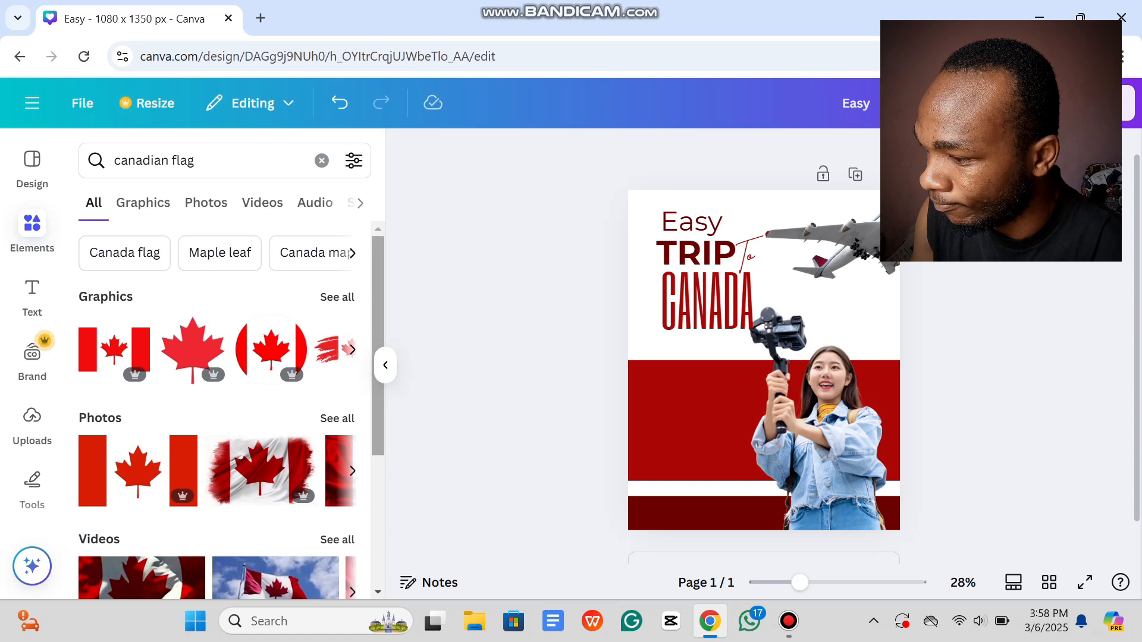
pyautogui.click(337, 418)
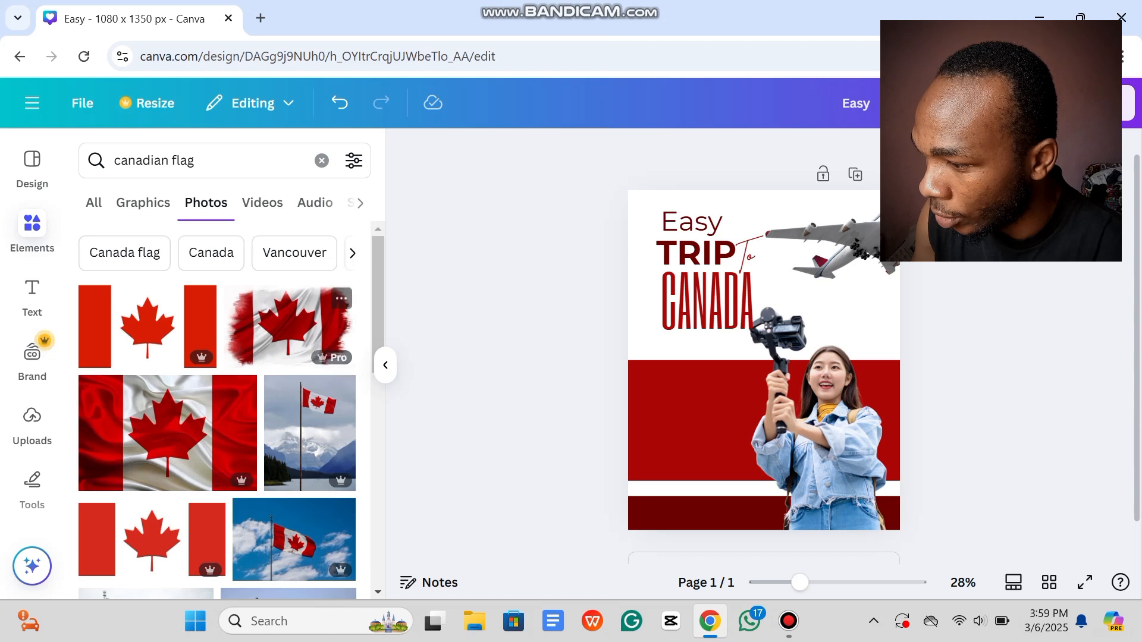
pyautogui.scroll(-5, 217, 411)
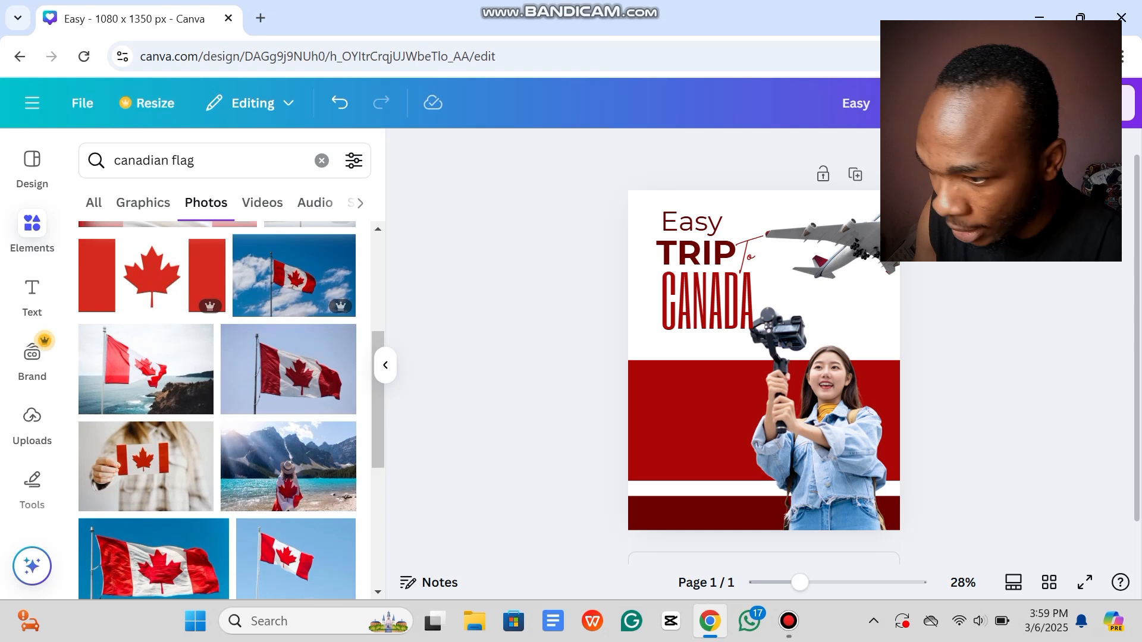
# Step: Add the waving flag photo and remove its background with BG Remover
pyautogui.click(289, 369)
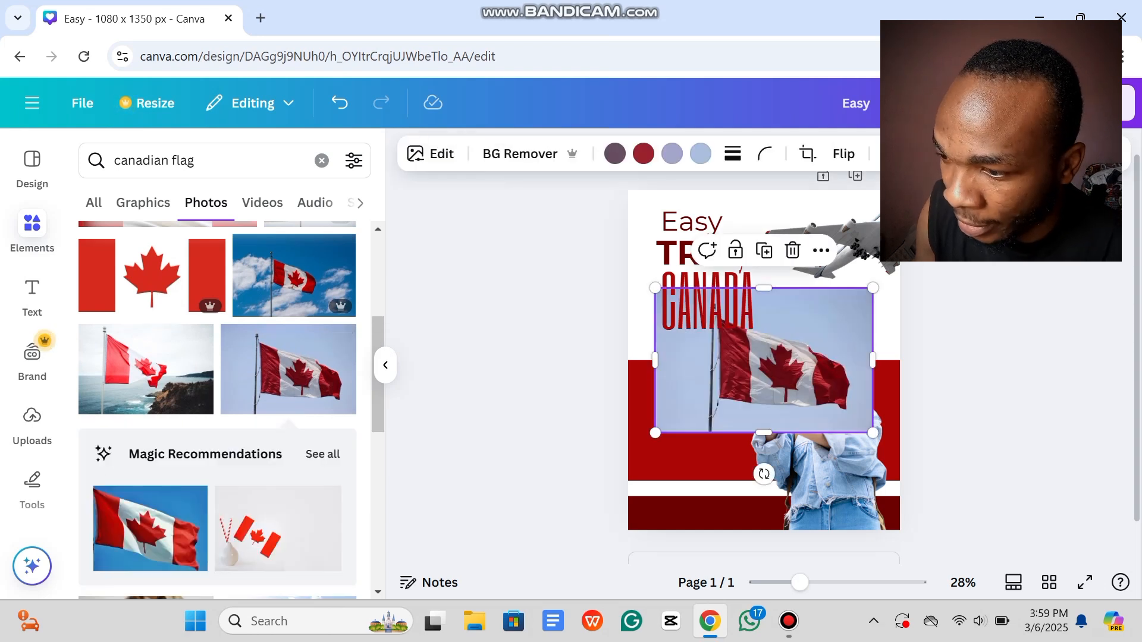
pyautogui.click(520, 153)
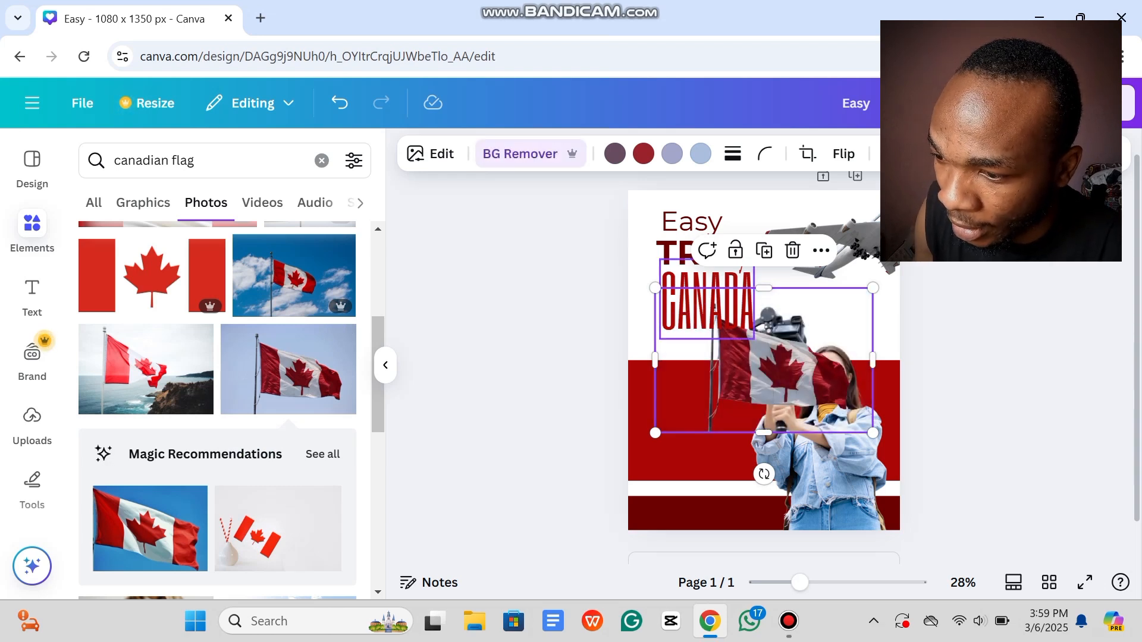
pyautogui.moveTo(780, 370); pyautogui.dragTo(866, 304)
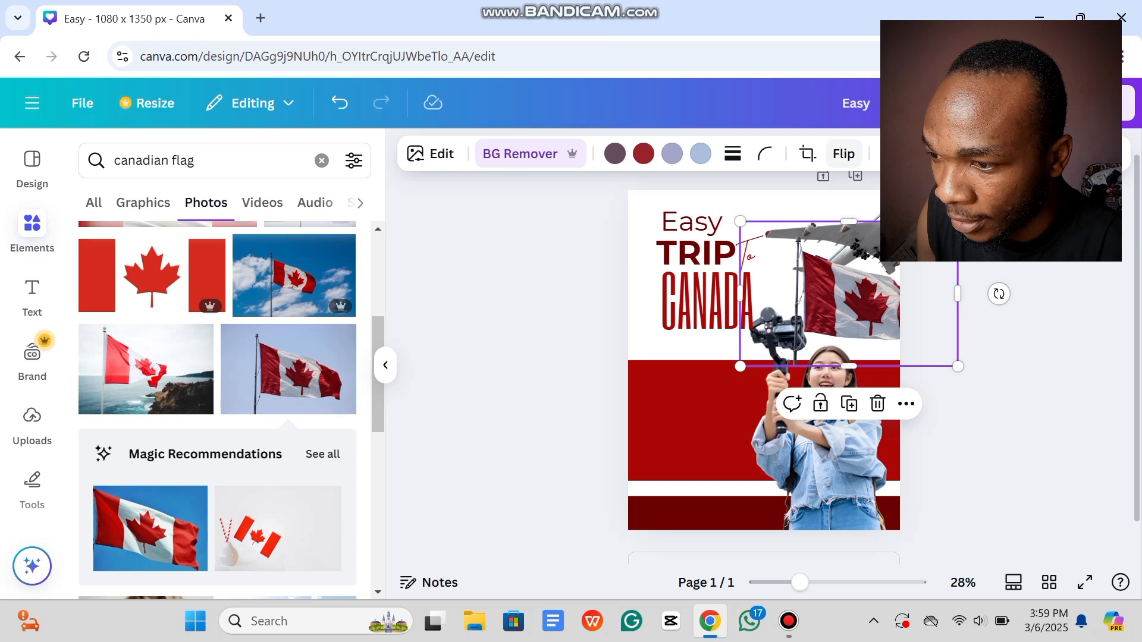
# Step: Flip the flag horizontally, shrink it and place it beside CANADA under the airplane
pyautogui.click(844, 153)
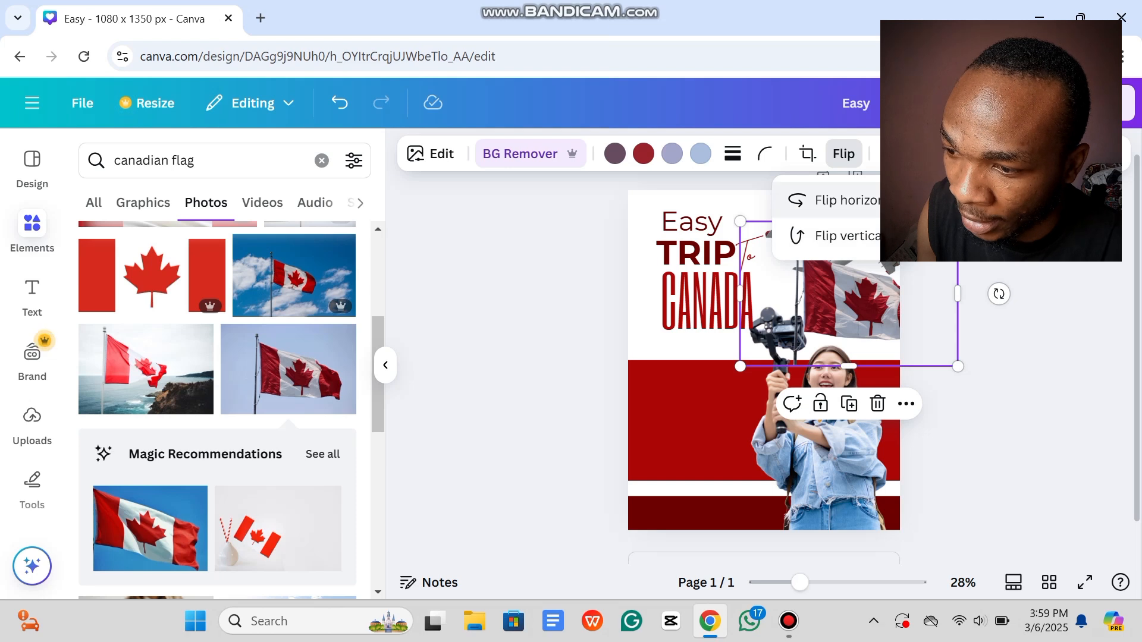
pyautogui.click(845, 200)
pyautogui.moveTo(958, 366); pyautogui.dragTo(909, 334)
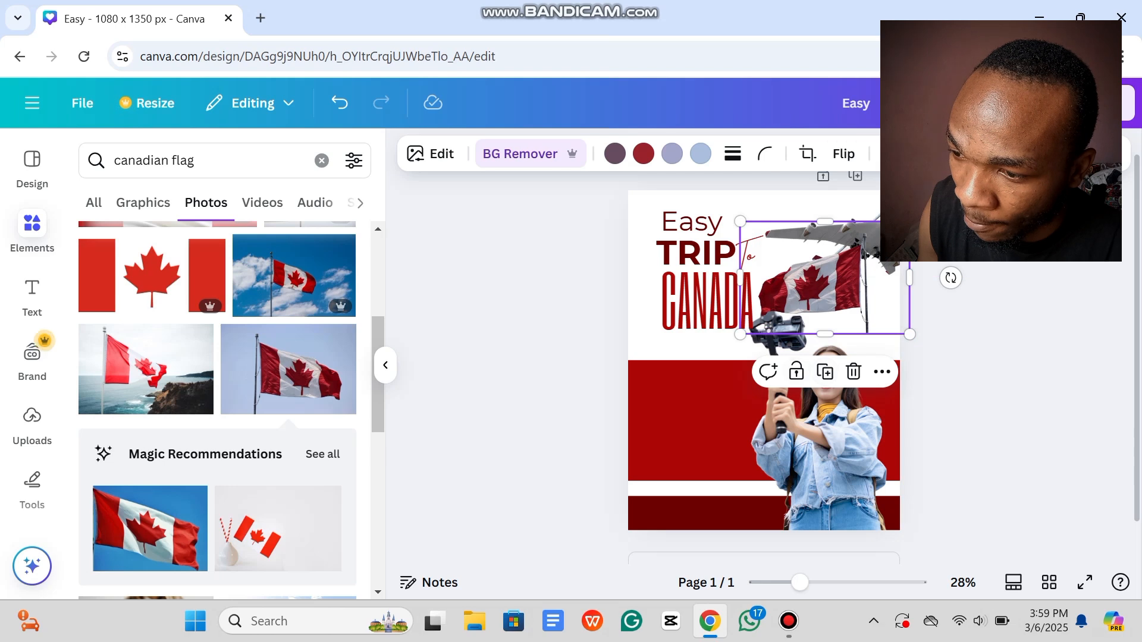
pyautogui.moveTo(809, 280); pyautogui.dragTo(844, 299)
pyautogui.press('Escape')
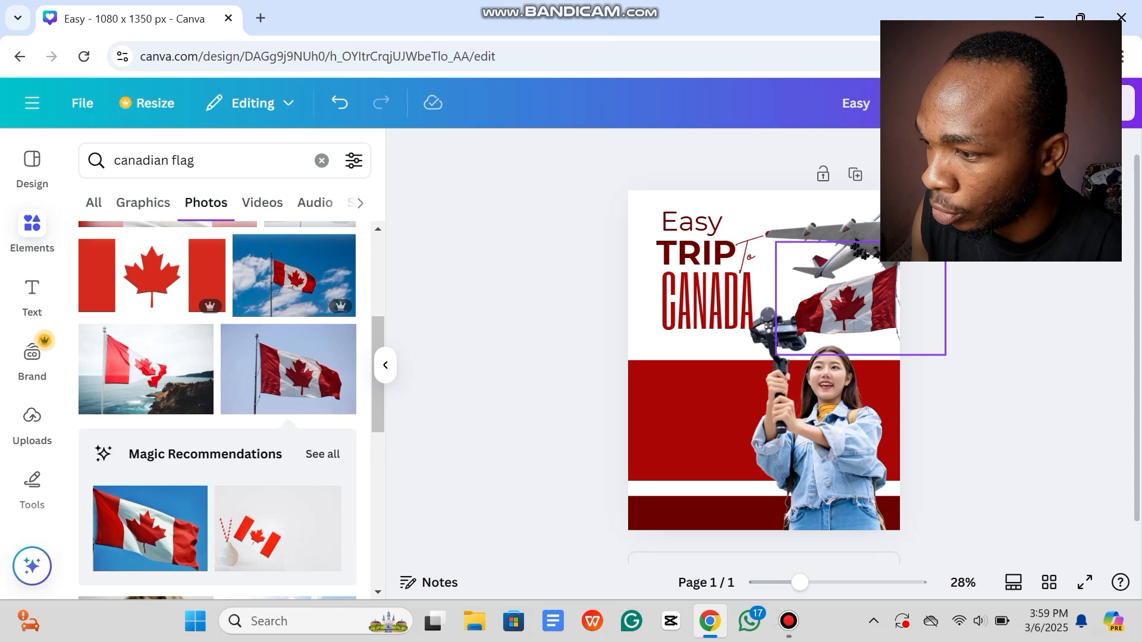
pyautogui.click(848, 303)
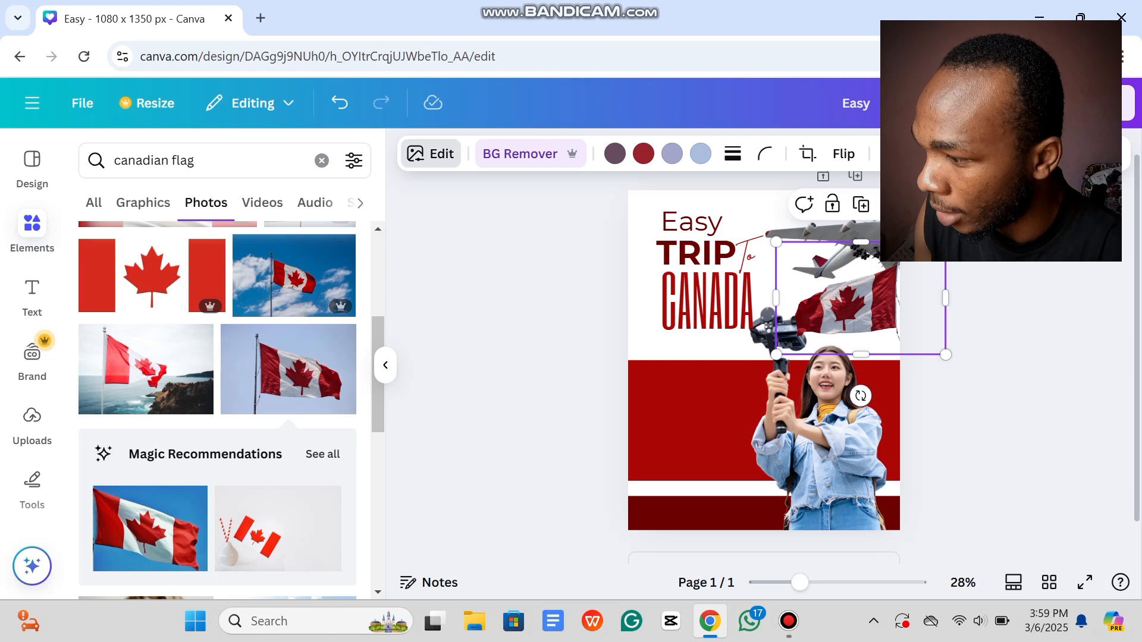
# Step: Apply a whole-image Blur effect at intensity 18 to the flag photo
pyautogui.click(430, 153)
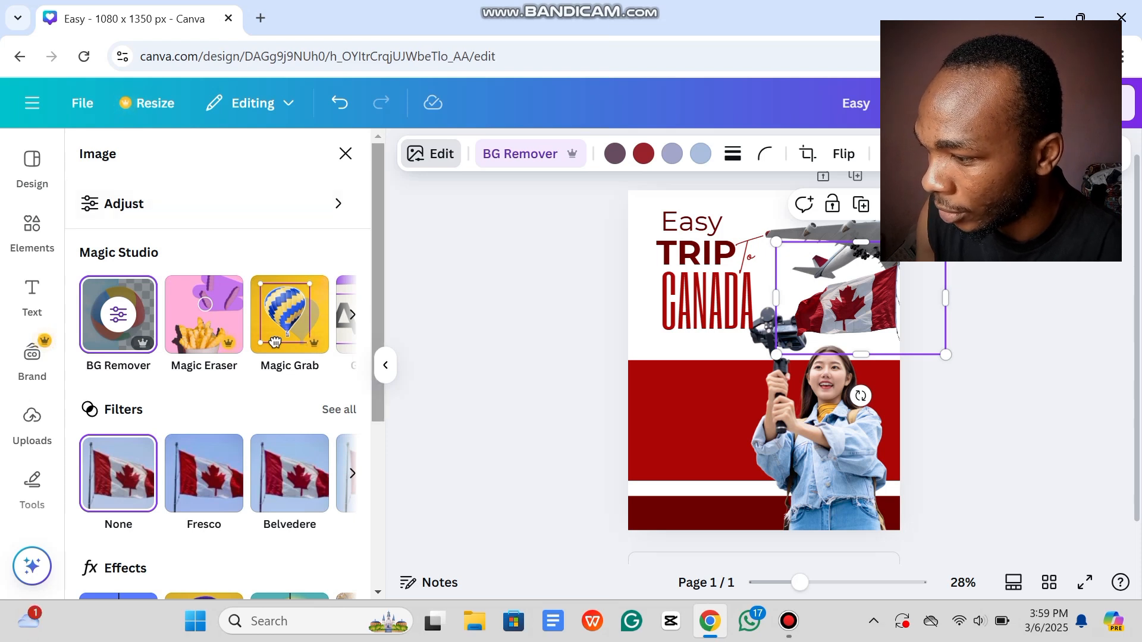
pyautogui.scroll(-2, 217, 387)
pyautogui.scroll(-3, 274, 236)
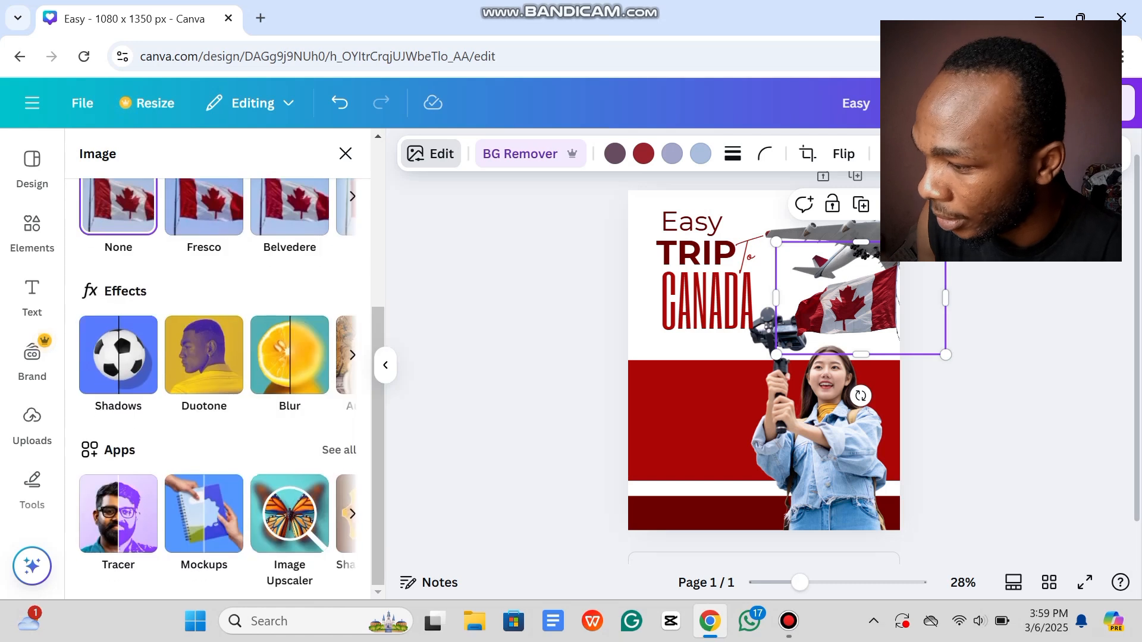
pyautogui.click(289, 356)
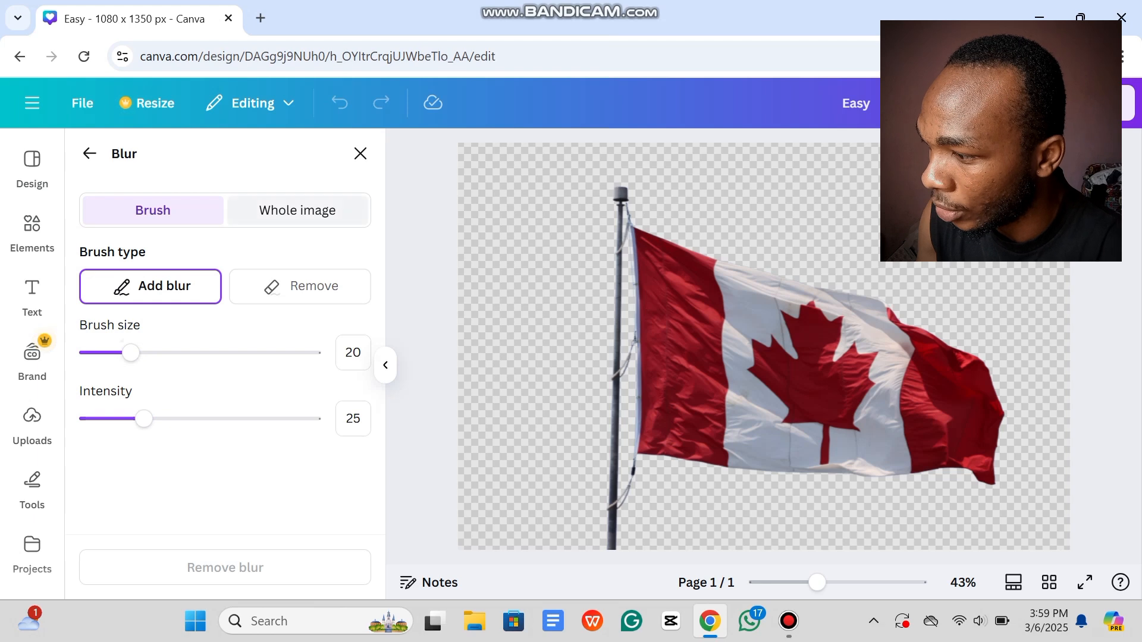
pyautogui.click(298, 210)
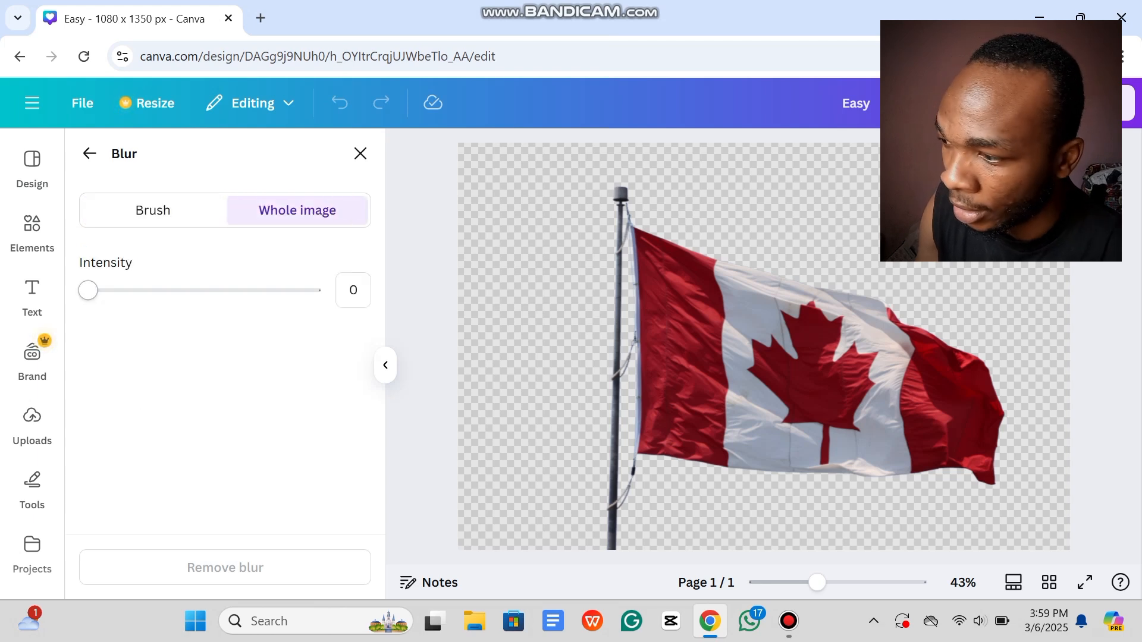
pyautogui.moveTo(88, 290); pyautogui.dragTo(128, 290)
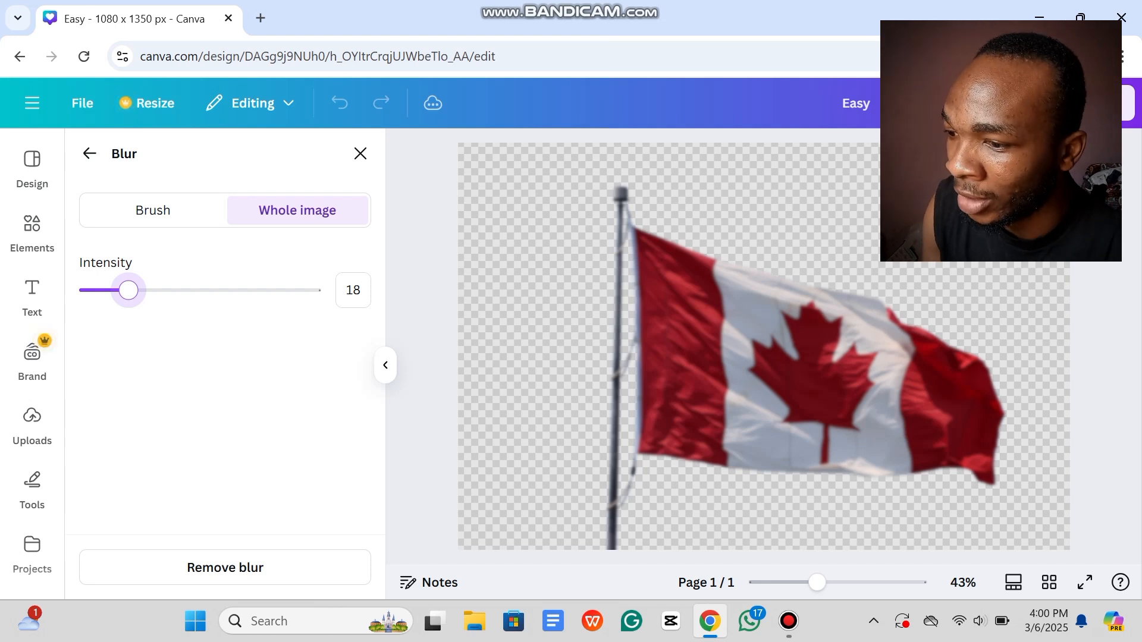
pyautogui.click(89, 153)
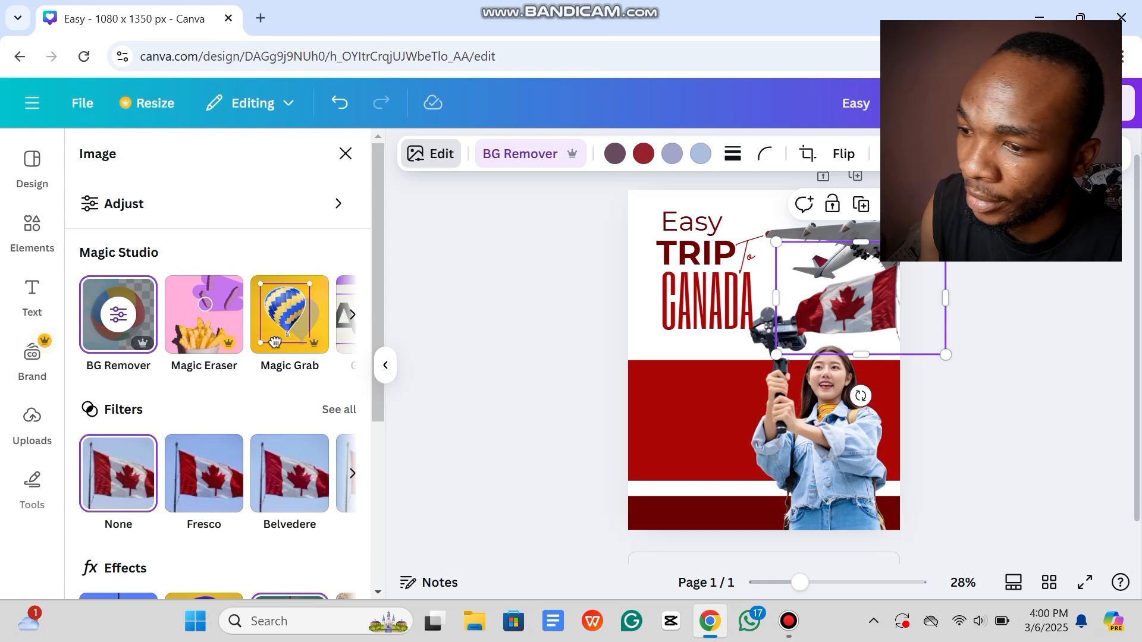
pyautogui.click(345, 154)
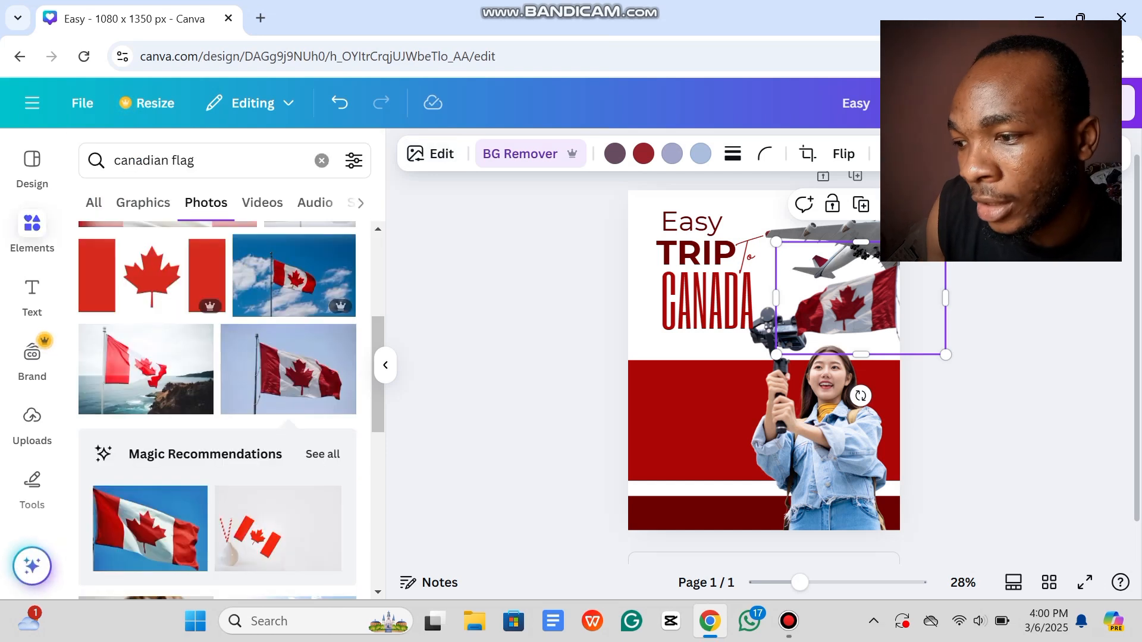
pyautogui.click(523, 285)
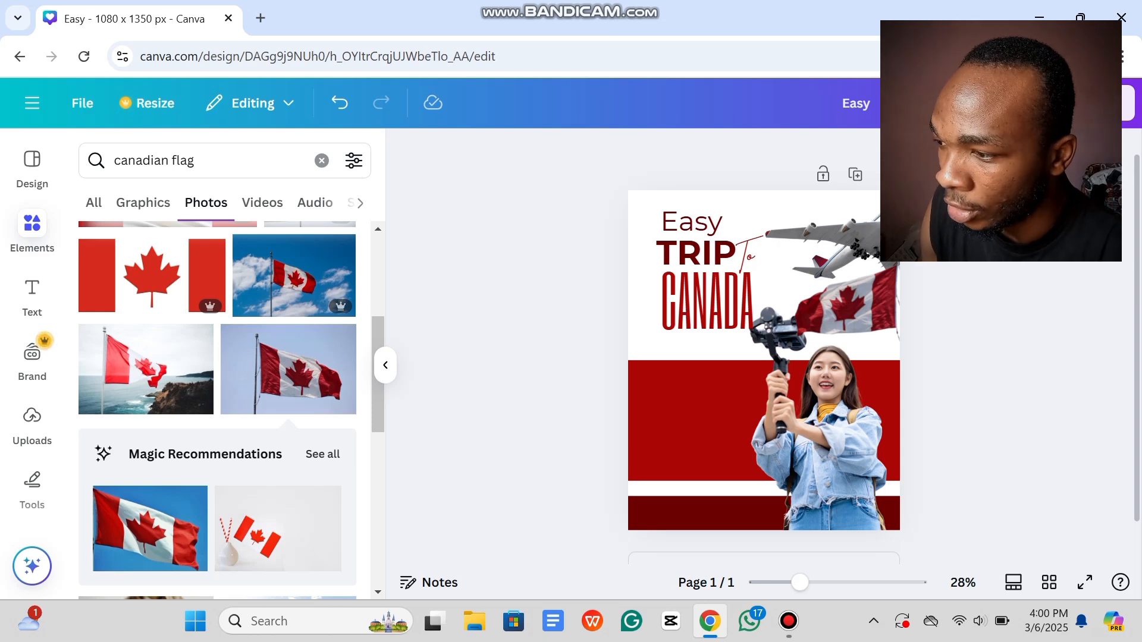
# Step: Add a new text box reading 'Visa Approval' and enlarge it
pyautogui.click(32, 292)
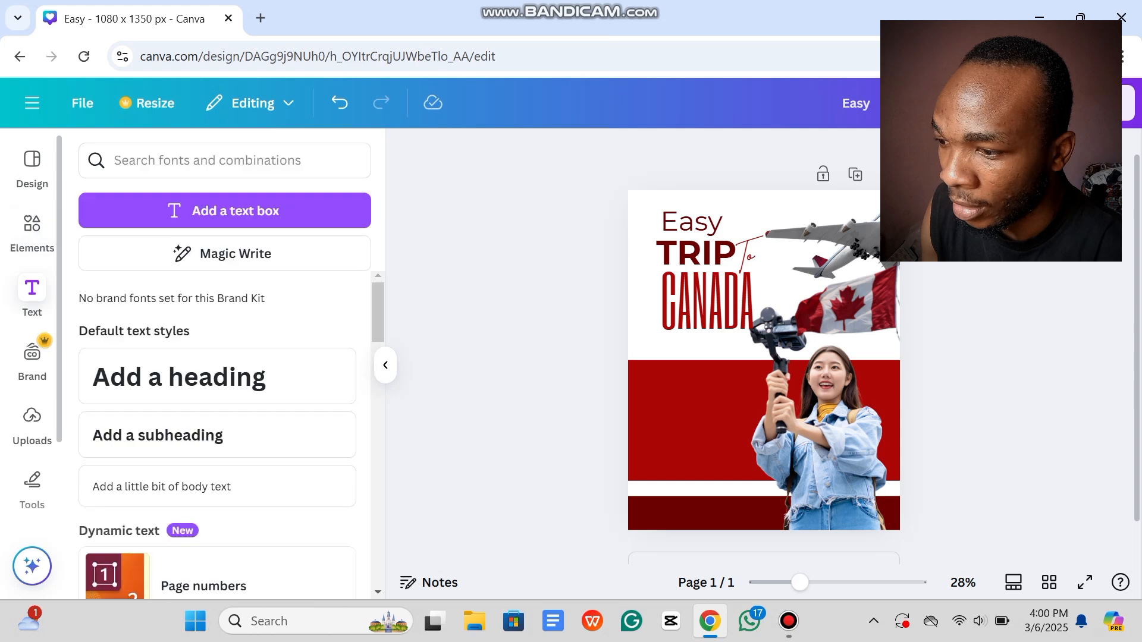
pyautogui.click(225, 210)
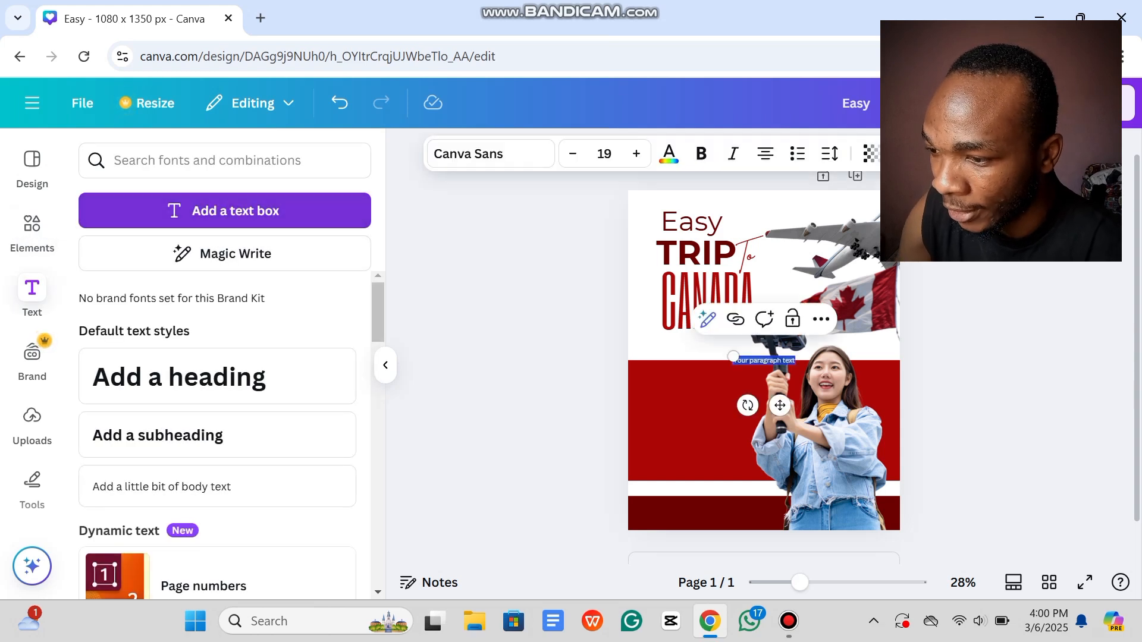
pyautogui.press('BackSpace')
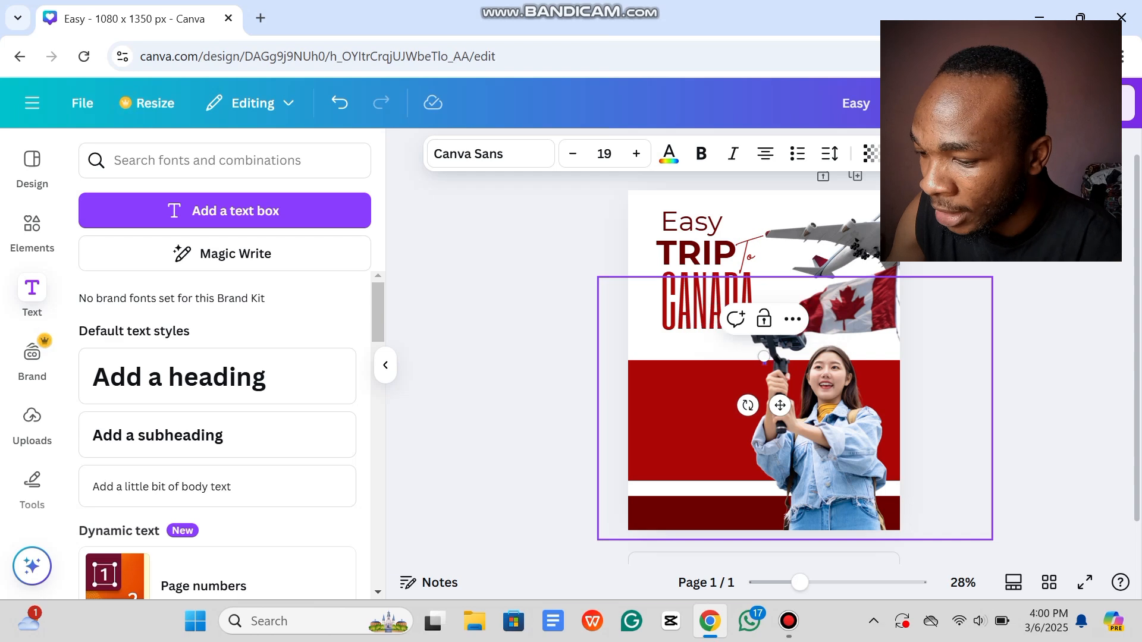
pyautogui.write('Vis')
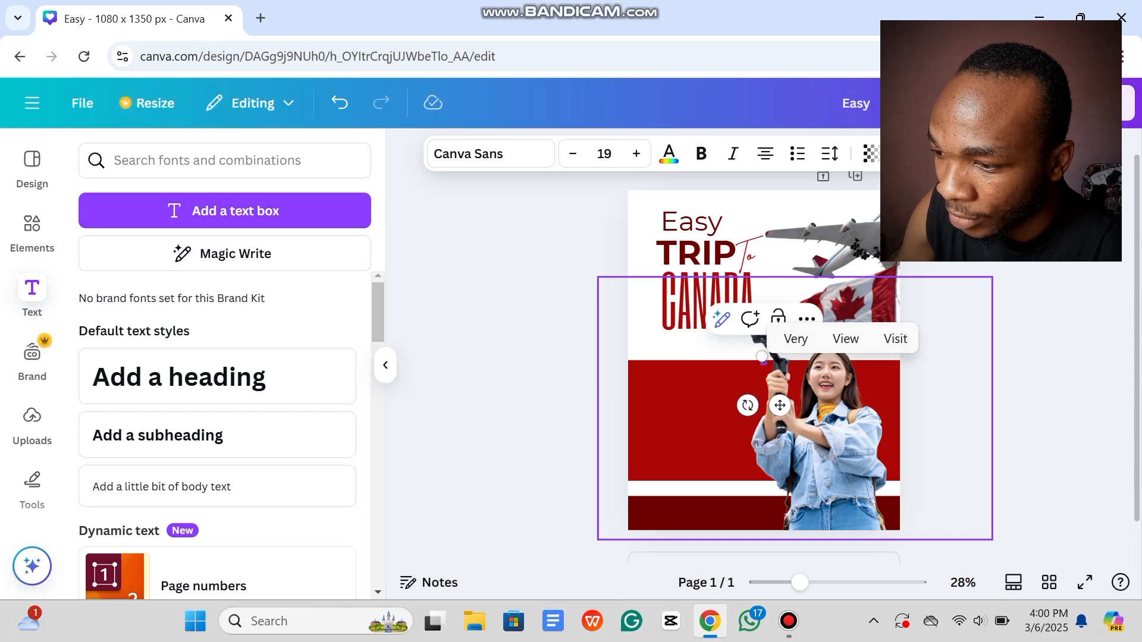
pyautogui.press('BackSpace')
pyautogui.press('BackSpace')
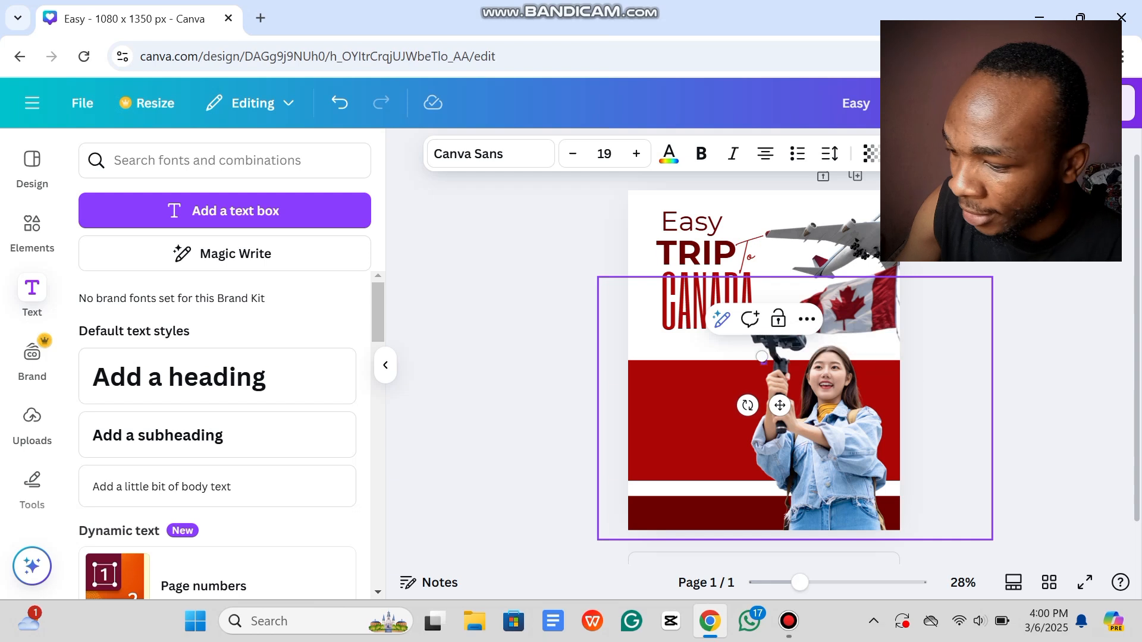
pyautogui.press('BackSpace')
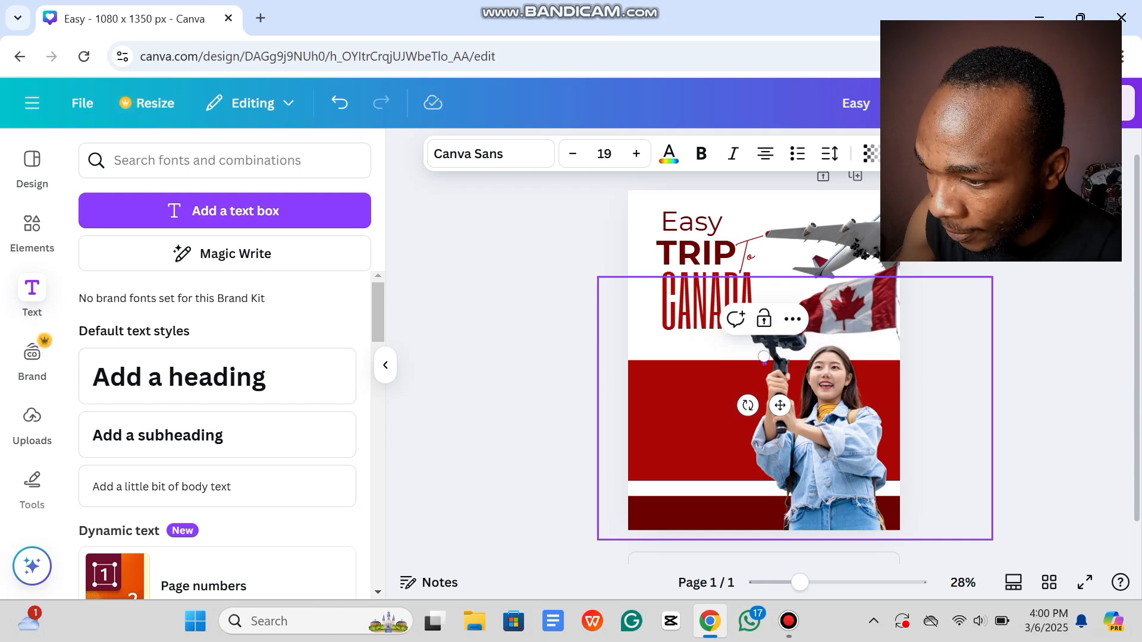
pyautogui.write('V')
pyautogui.press('BackSpace')
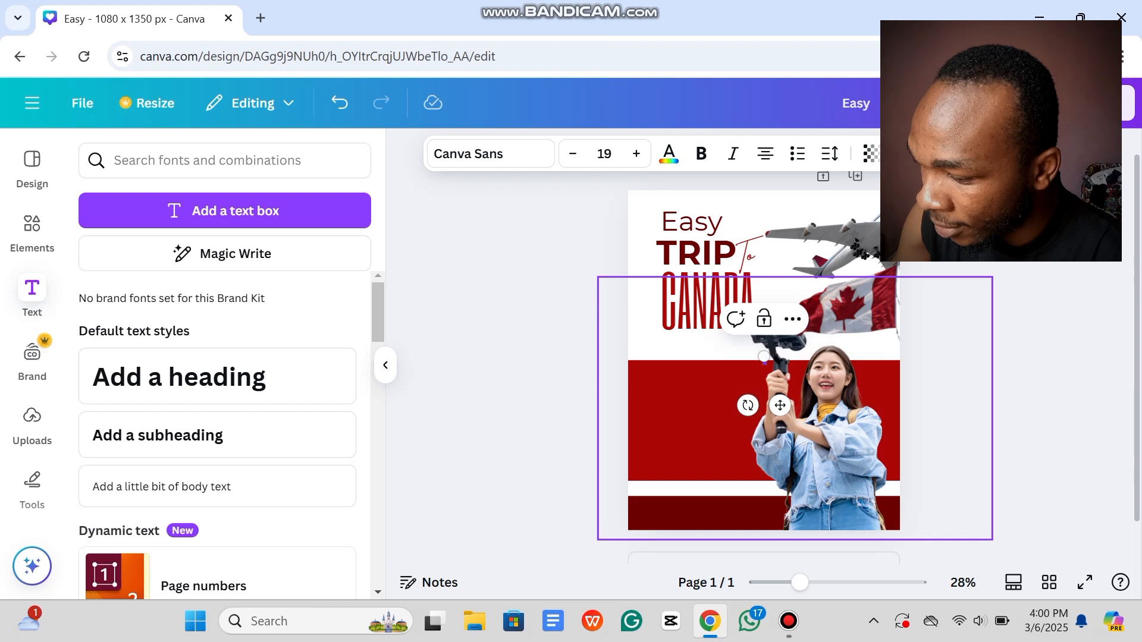
pyautogui.write('Visa A')
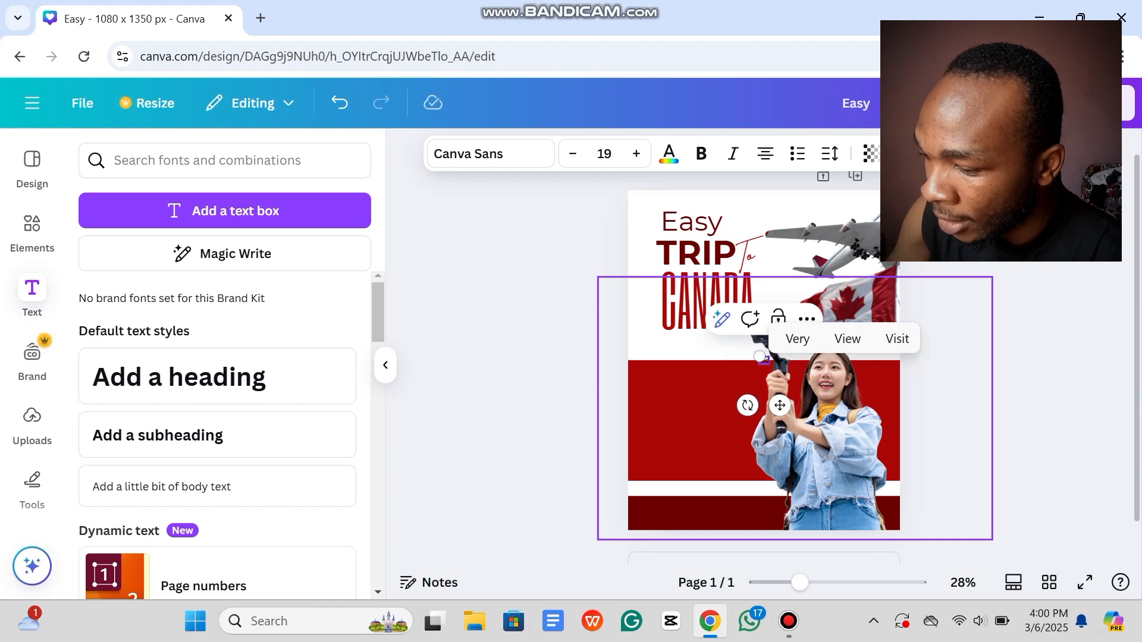
pyautogui.write('ppro')
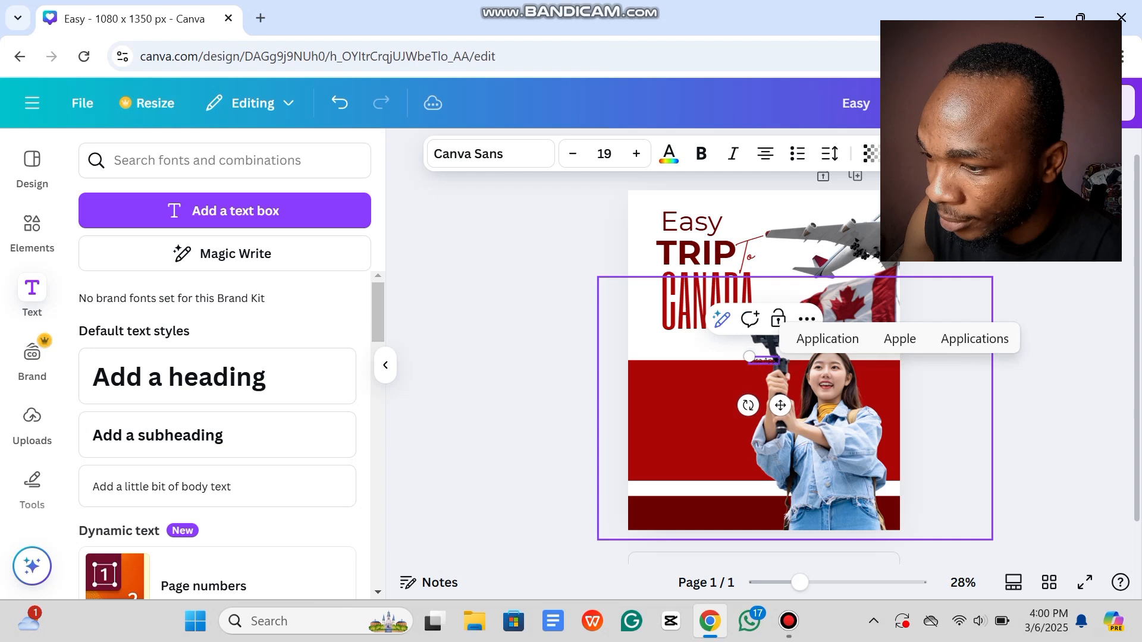
pyautogui.write('val')
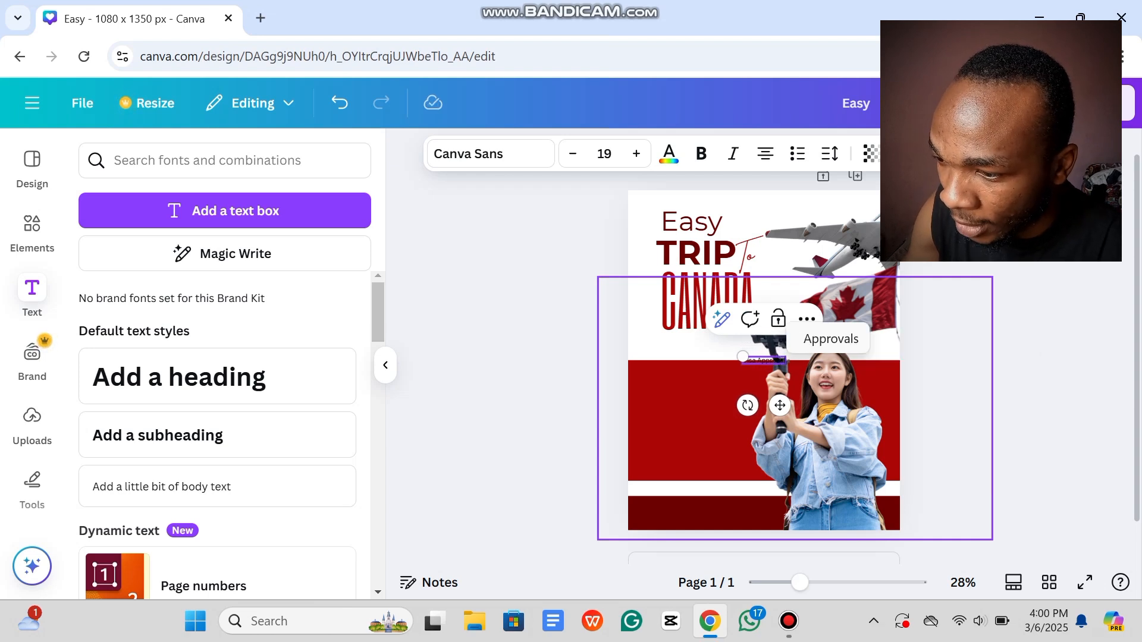
pyautogui.moveTo(742, 357); pyautogui.dragTo(695, 357)
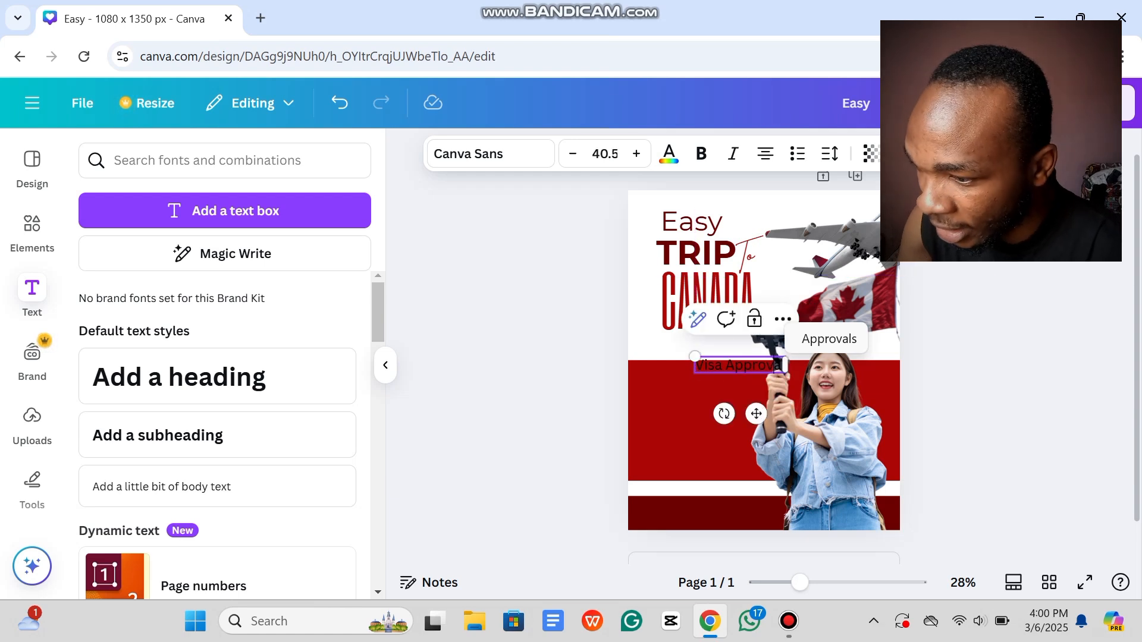
# Step: Add the lines 'Passpord data page' and 'Bachelor's degree' below Visa Approval
pyautogui.press('Return')
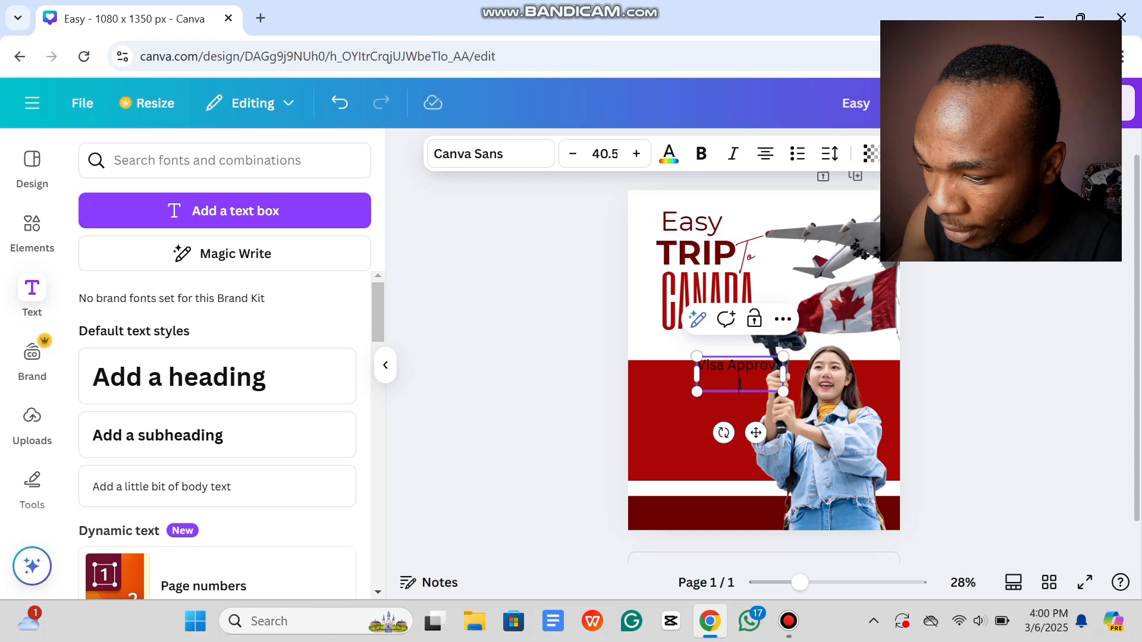
pyautogui.press('BackSpace')
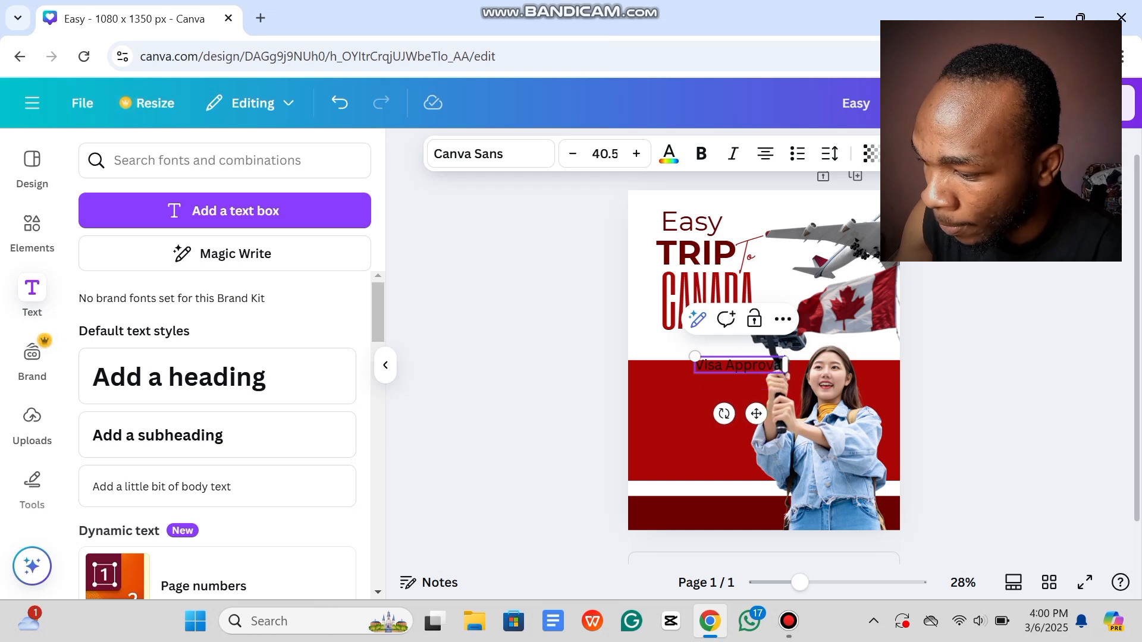
pyautogui.press('Return')
pyautogui.write('Pa')
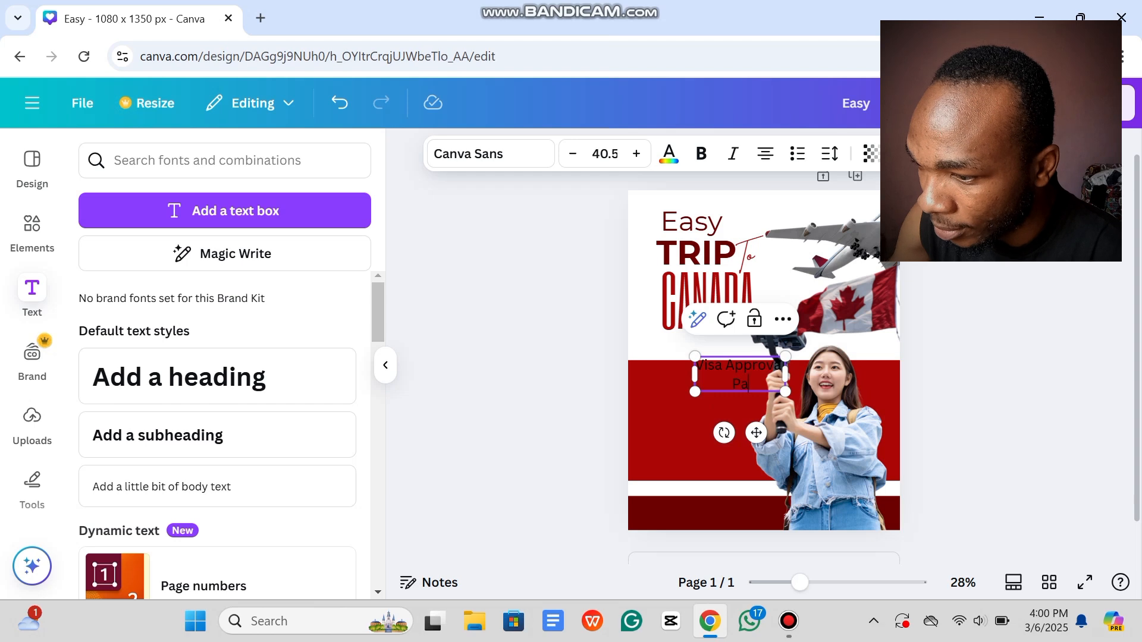
pyautogui.write('sspord')
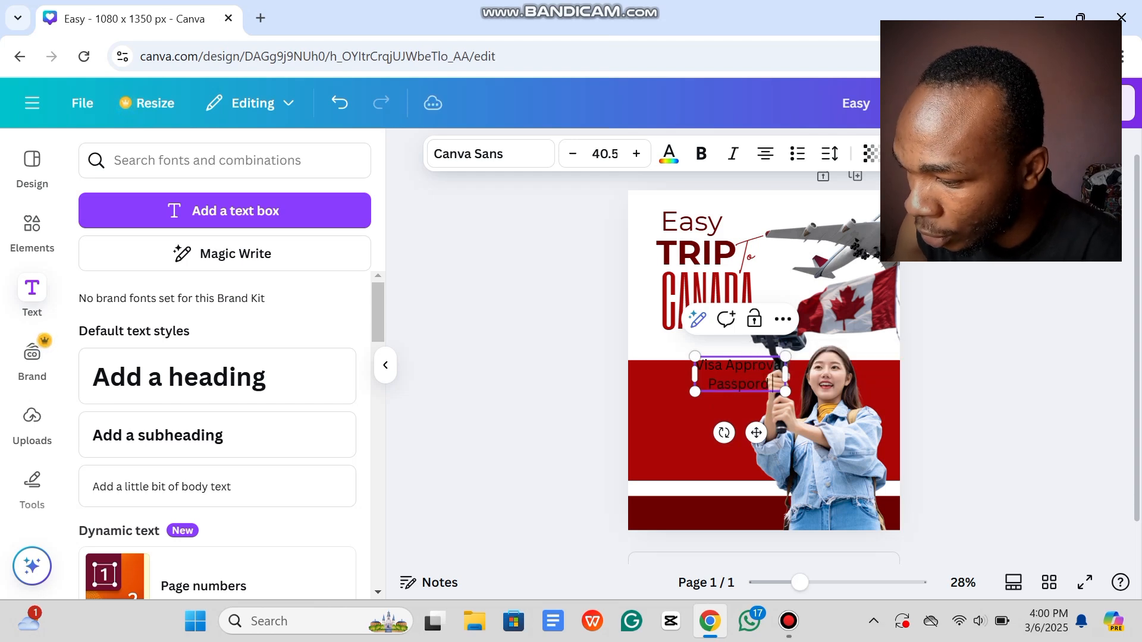
pyautogui.write(' data p')
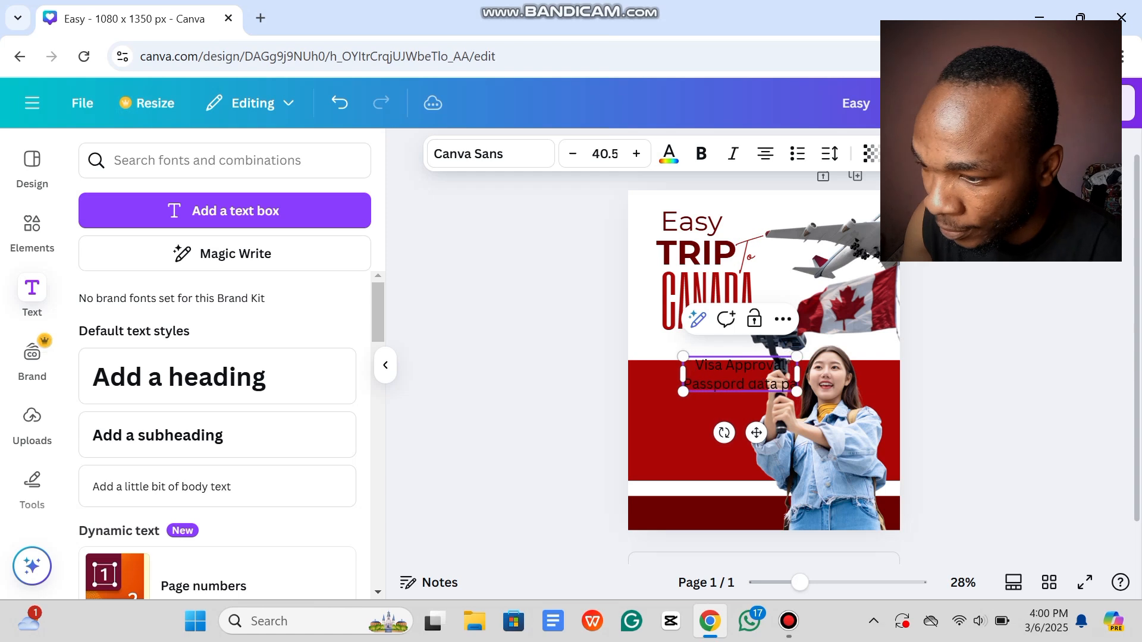
pyautogui.write('age')
pyautogui.press('Return')
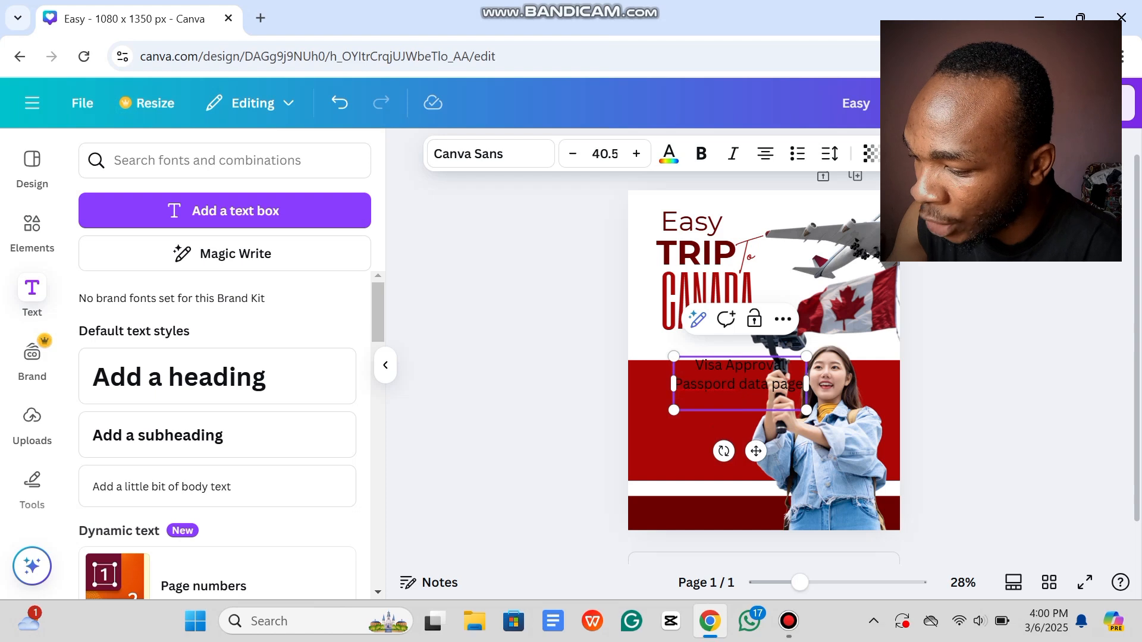
pyautogui.write('Bac')
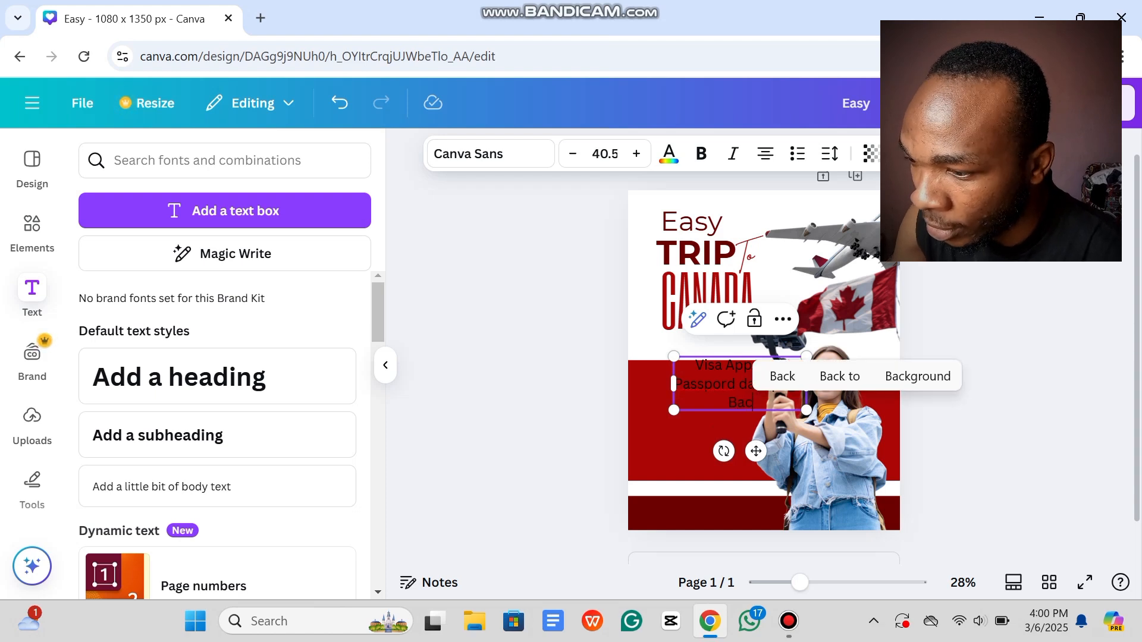
pyautogui.write('he')
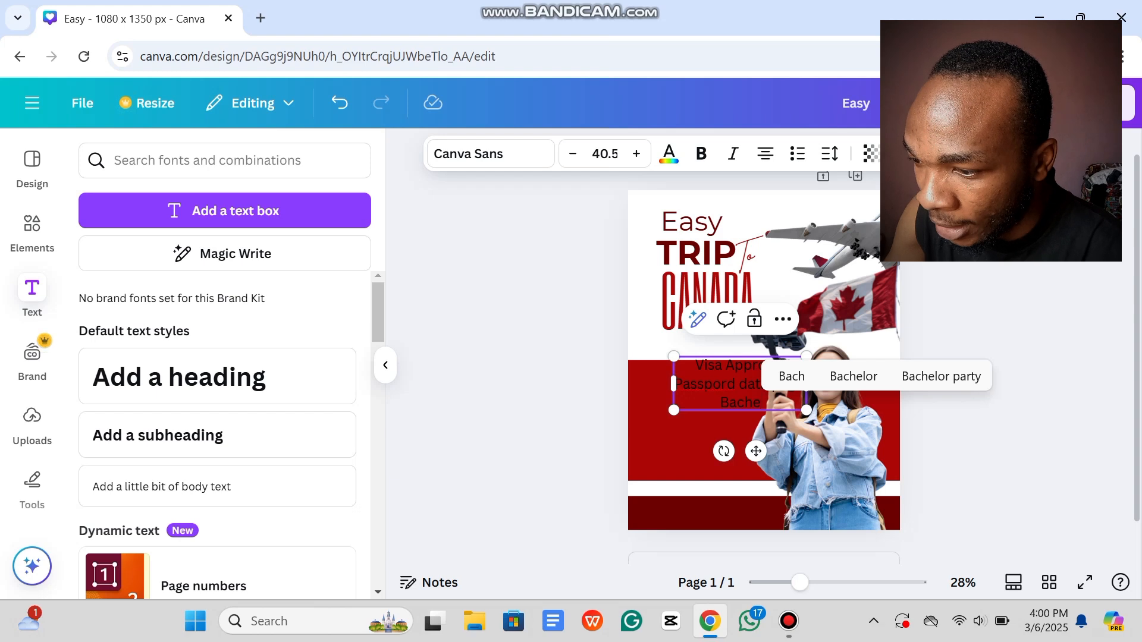
pyautogui.write('lo')
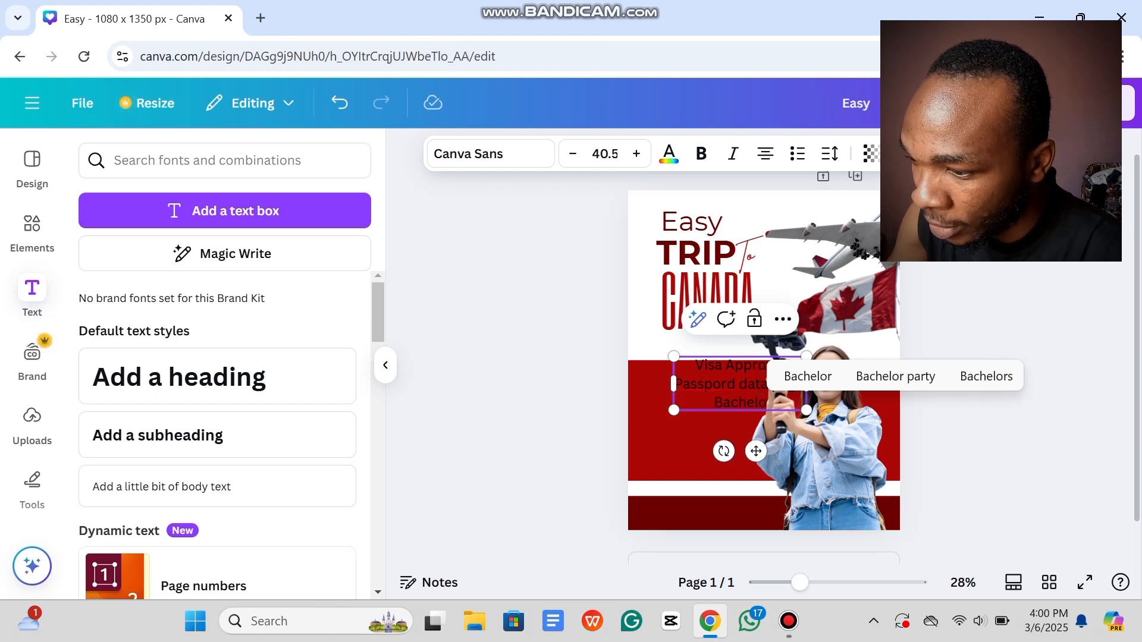
pyautogui.press('BackSpace')
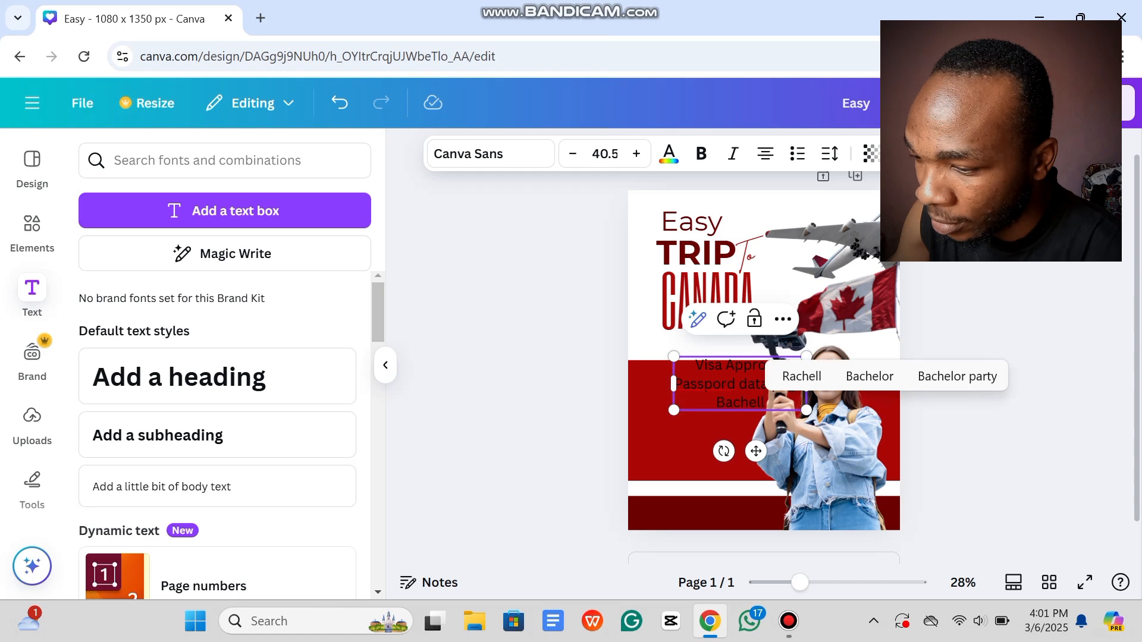
pyautogui.write("or's")
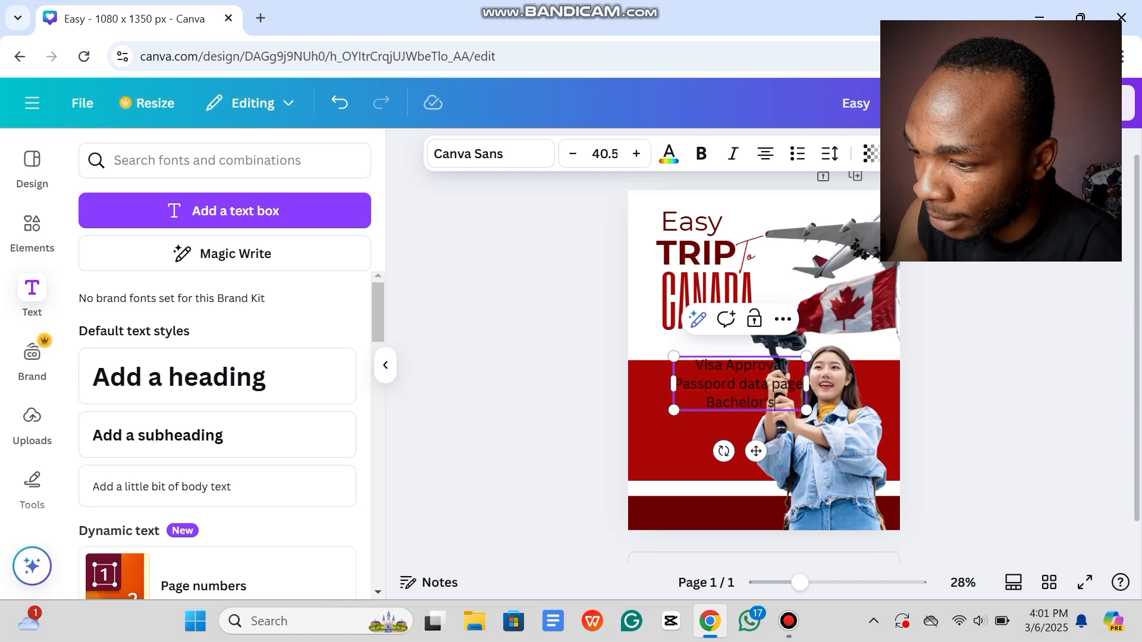
pyautogui.write(' degree')
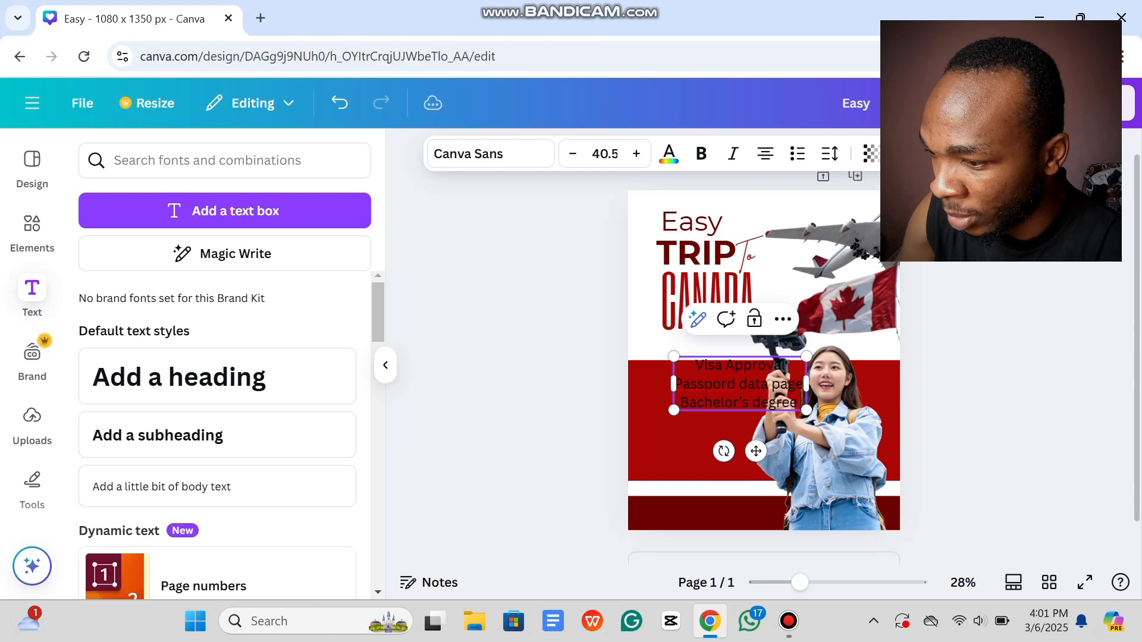
# Step: Add 'Travelling Bag' and 'Vlog Camera' as the final list lines
pyautogui.press('Return')
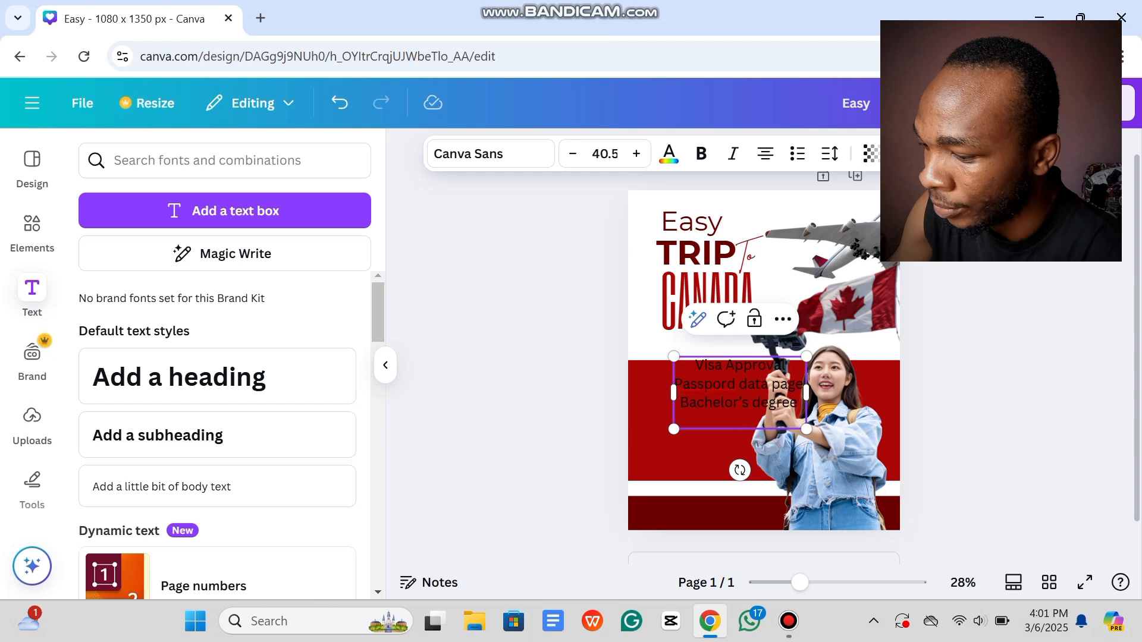
pyautogui.write('Travel')
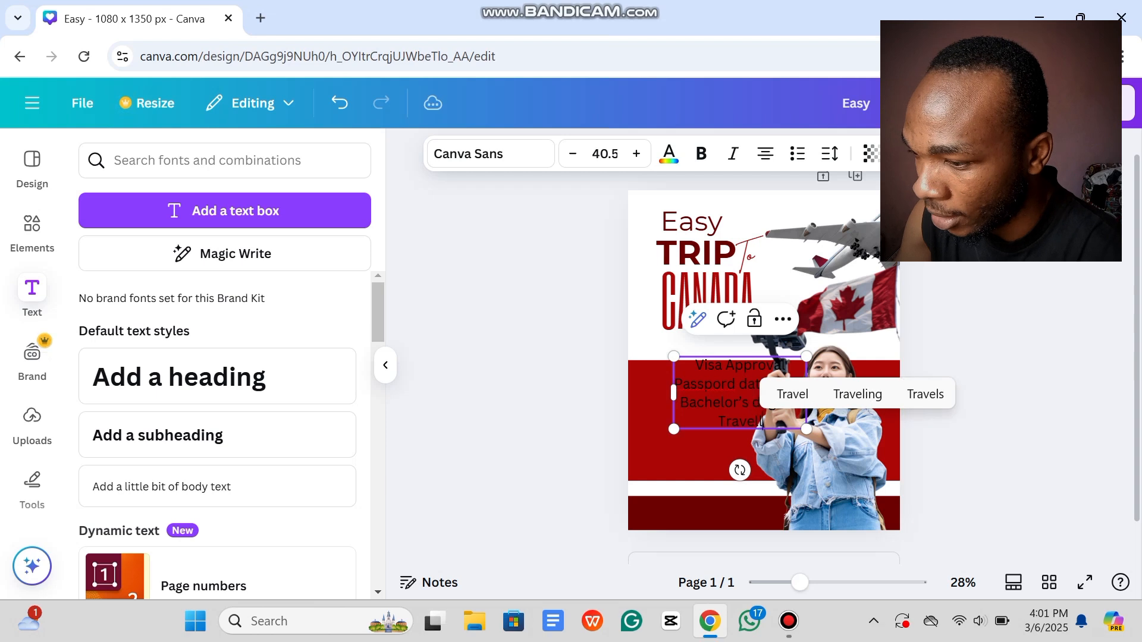
pyautogui.write('ling Bag')
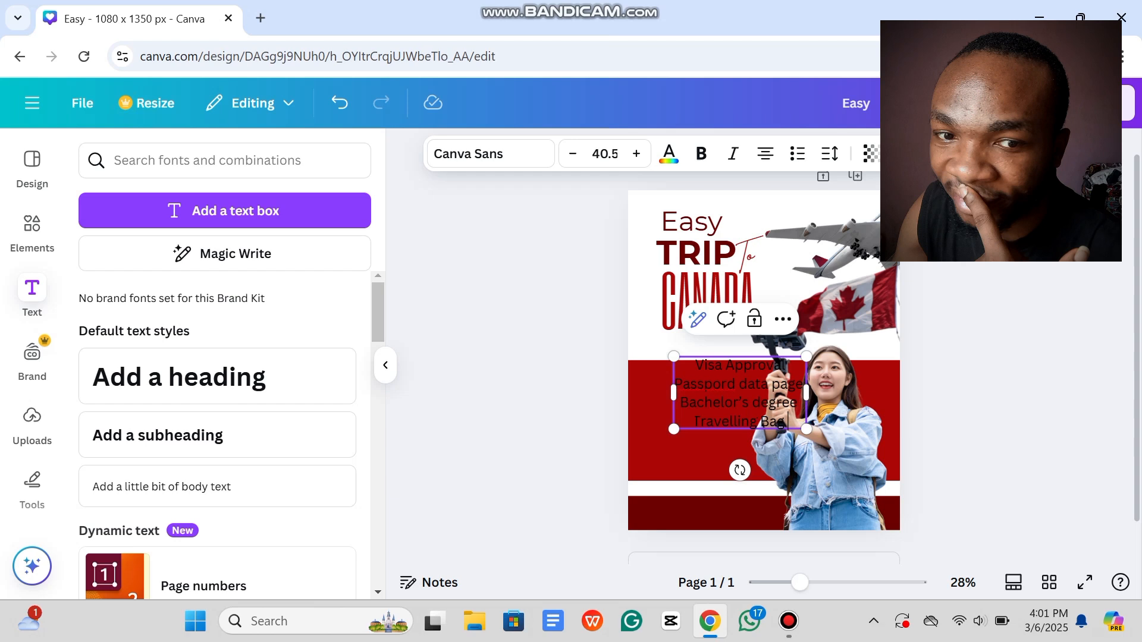
pyautogui.press('Return')
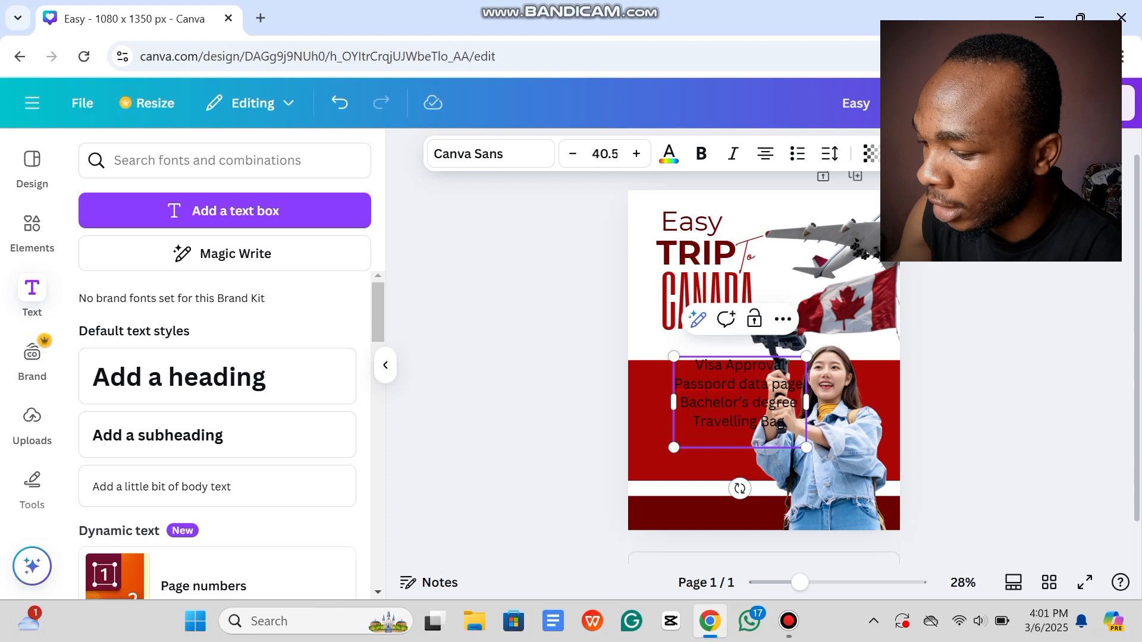
pyautogui.write('og')
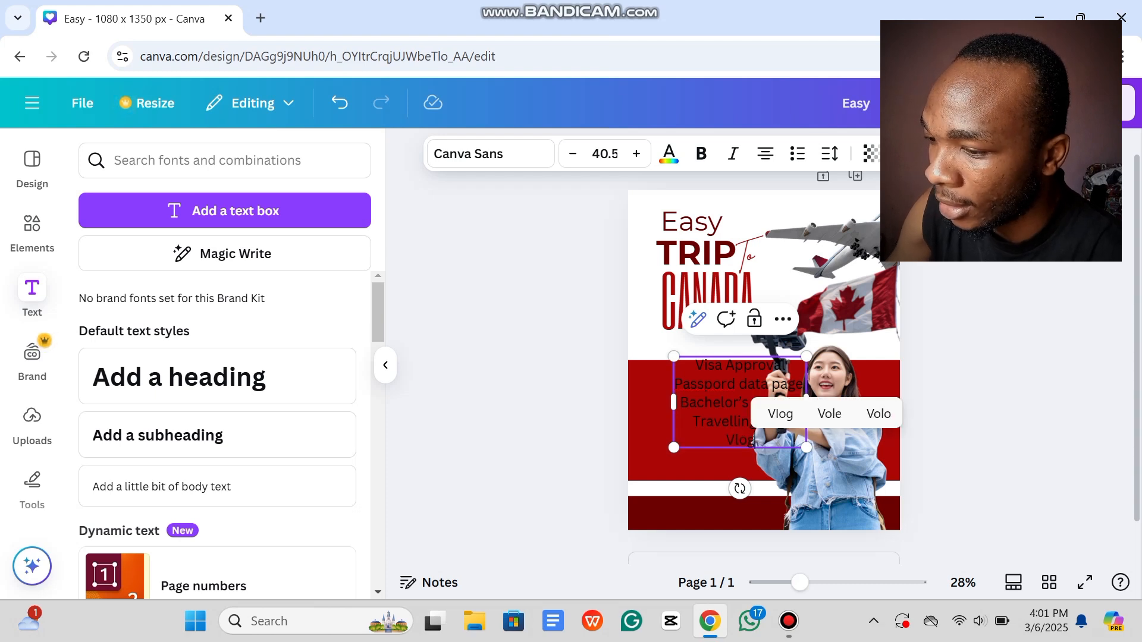
pyautogui.write(' Caer')
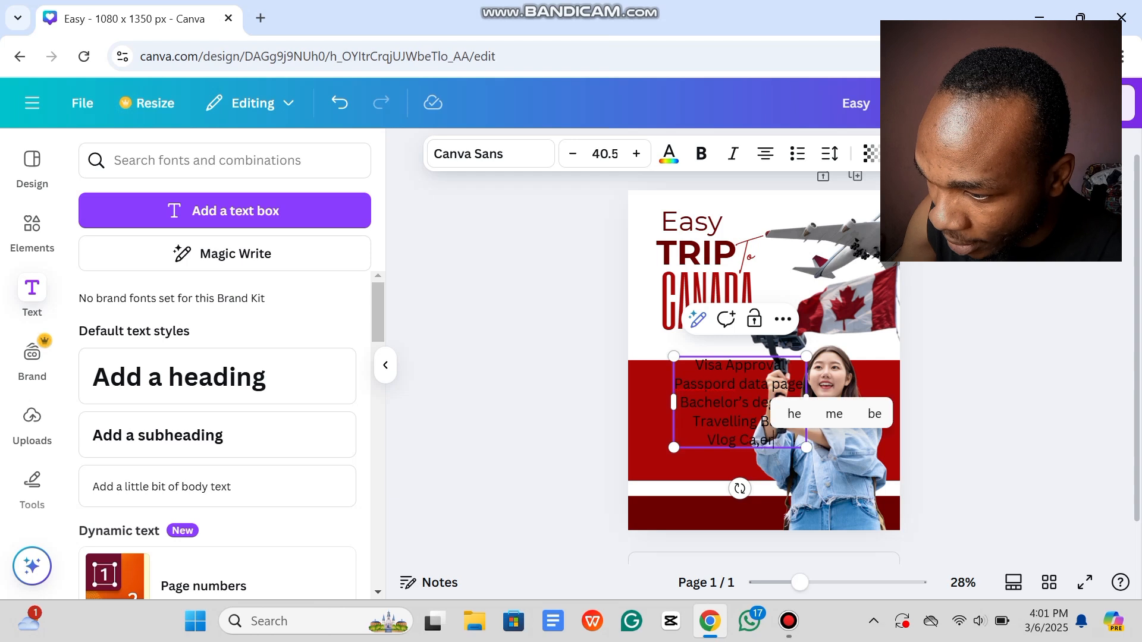
pyautogui.press('BackSpace')
pyautogui.press('BackSpace')
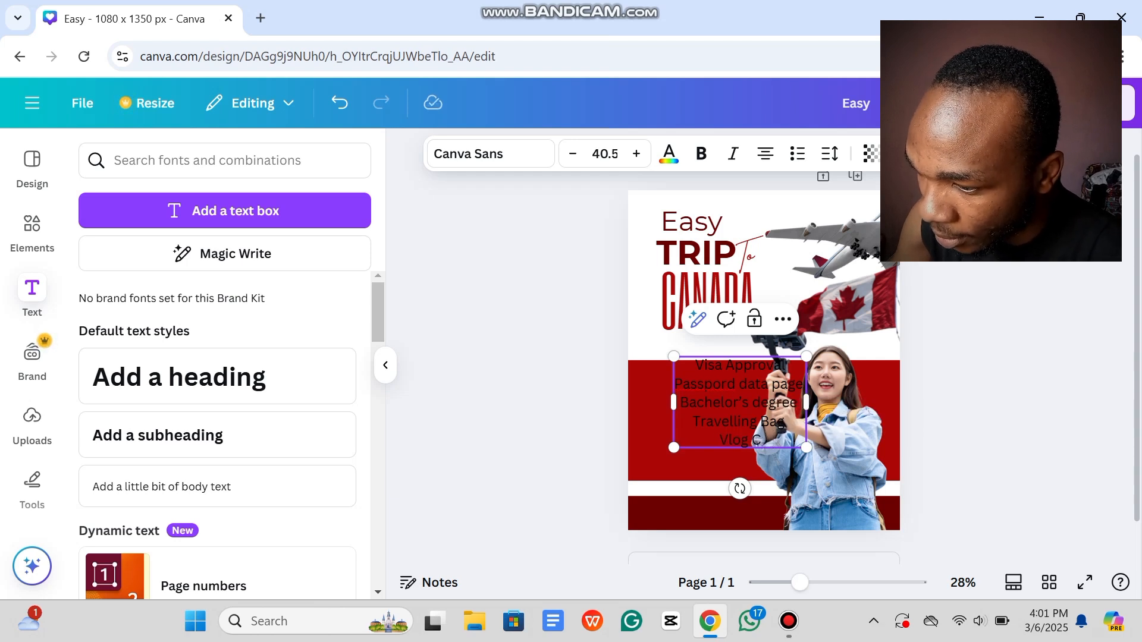
pyautogui.write('mera')
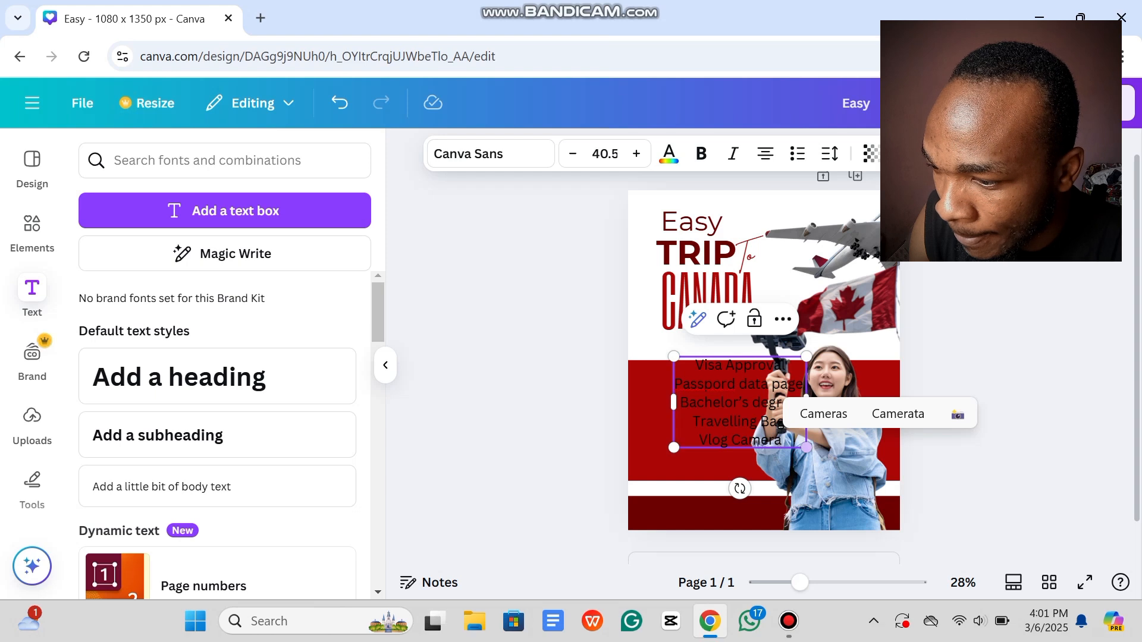
# Step: Shrink the requirements list text to size 27.6 and nudge its box slightly up and right
pyautogui.click(832, 463)
pyautogui.moveTo(774, 411); pyautogui.dragTo(778, 409)
pyautogui.moveTo(811, 446); pyautogui.dragTo(770, 418)
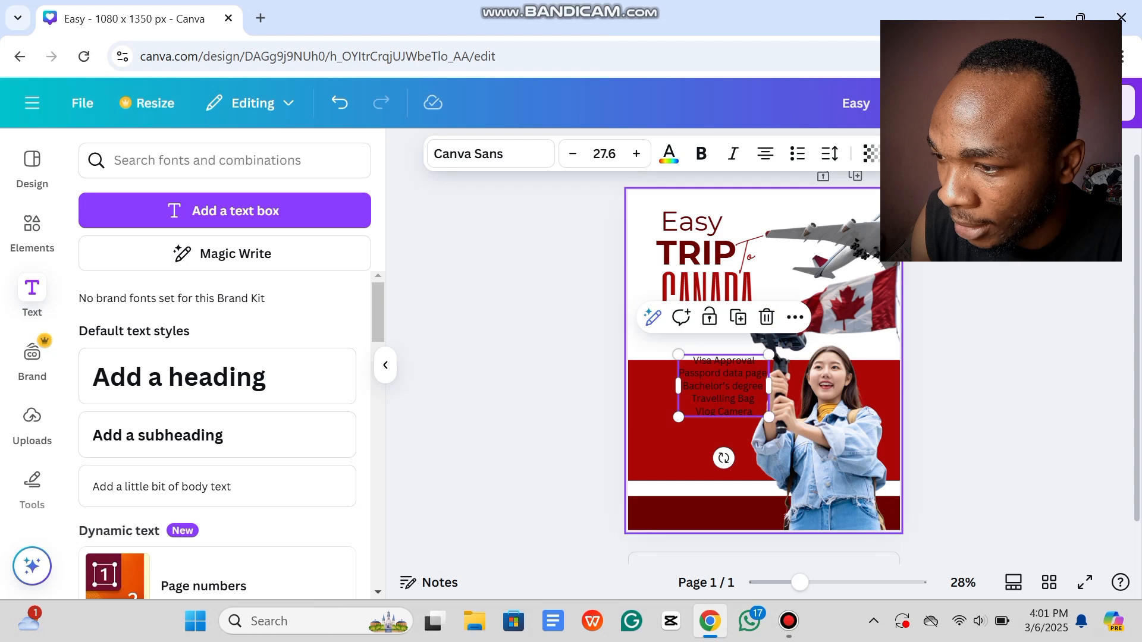
# Step: Try different alignments and bullet and numbered formats on the list lines, leaving them centred and numbered
pyautogui.click(766, 154)
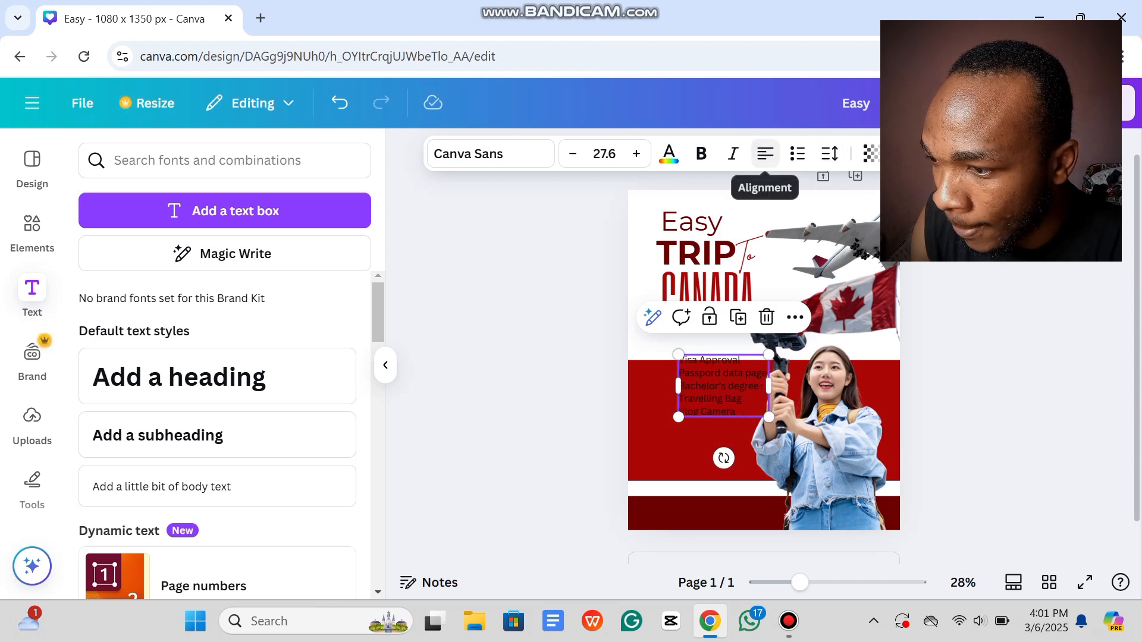
pyautogui.click(766, 154)
pyautogui.click(765, 153)
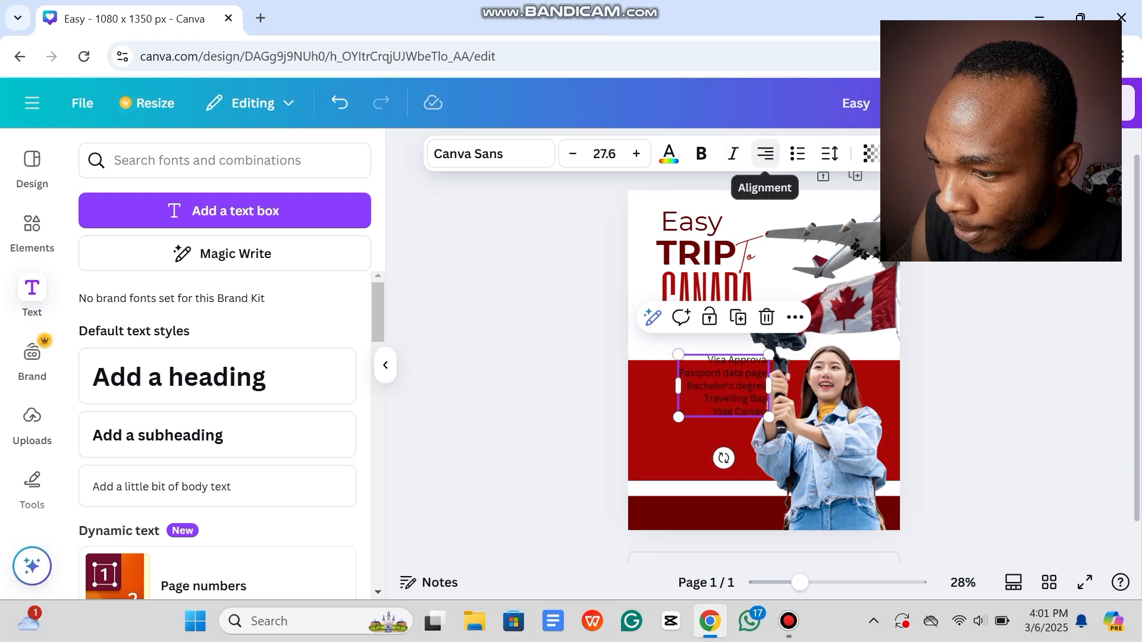
pyautogui.click(797, 153)
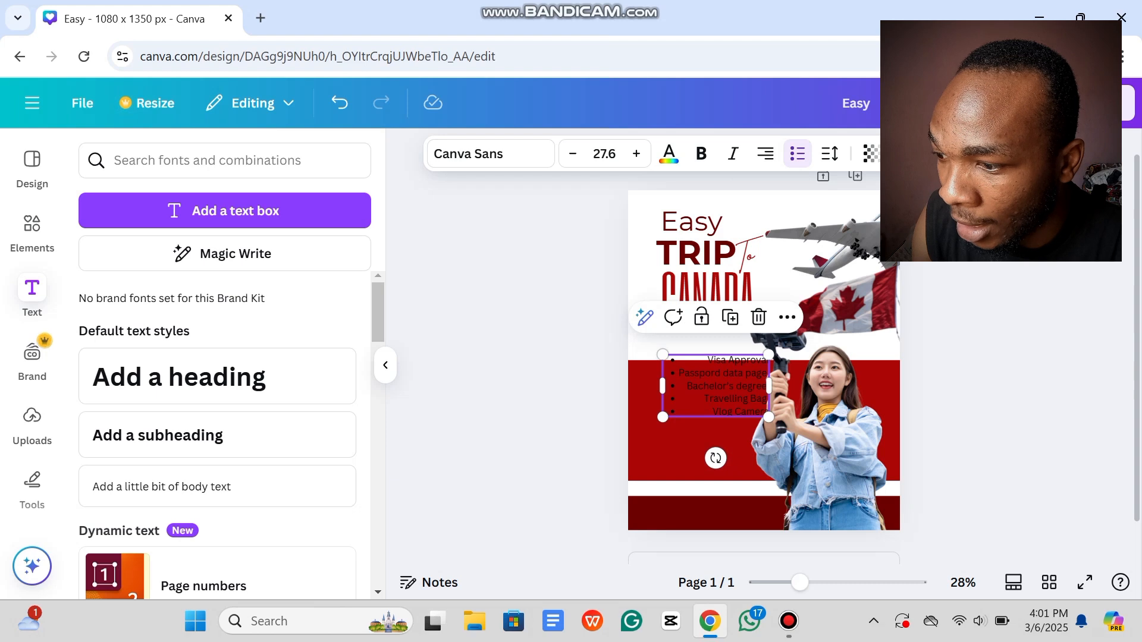
pyautogui.click(798, 153)
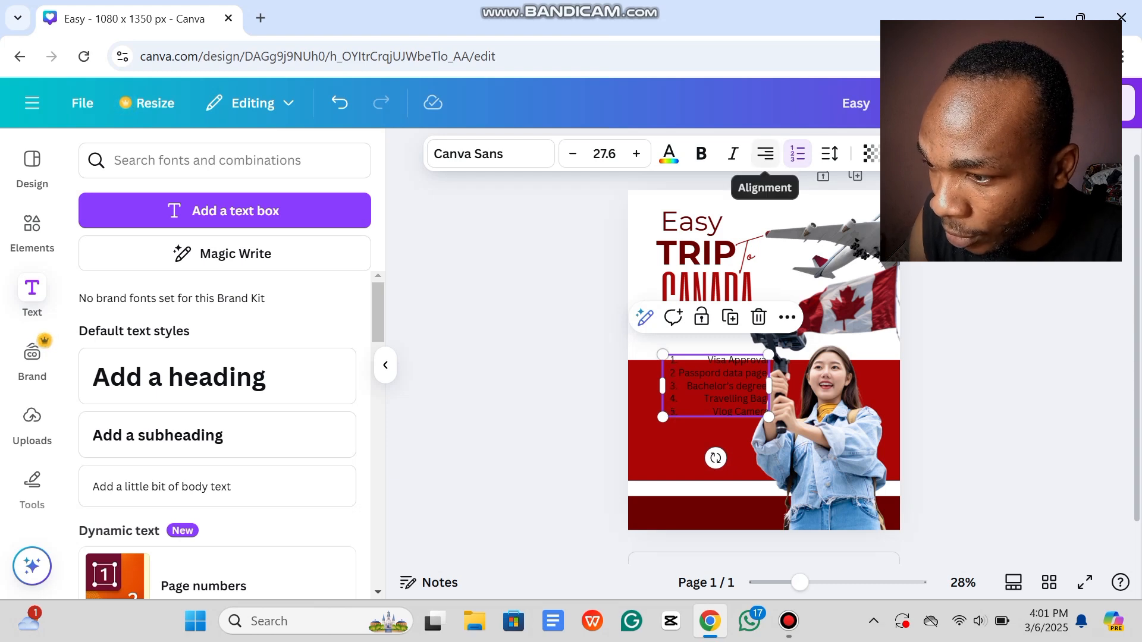
pyautogui.click(765, 154)
pyautogui.click(765, 153)
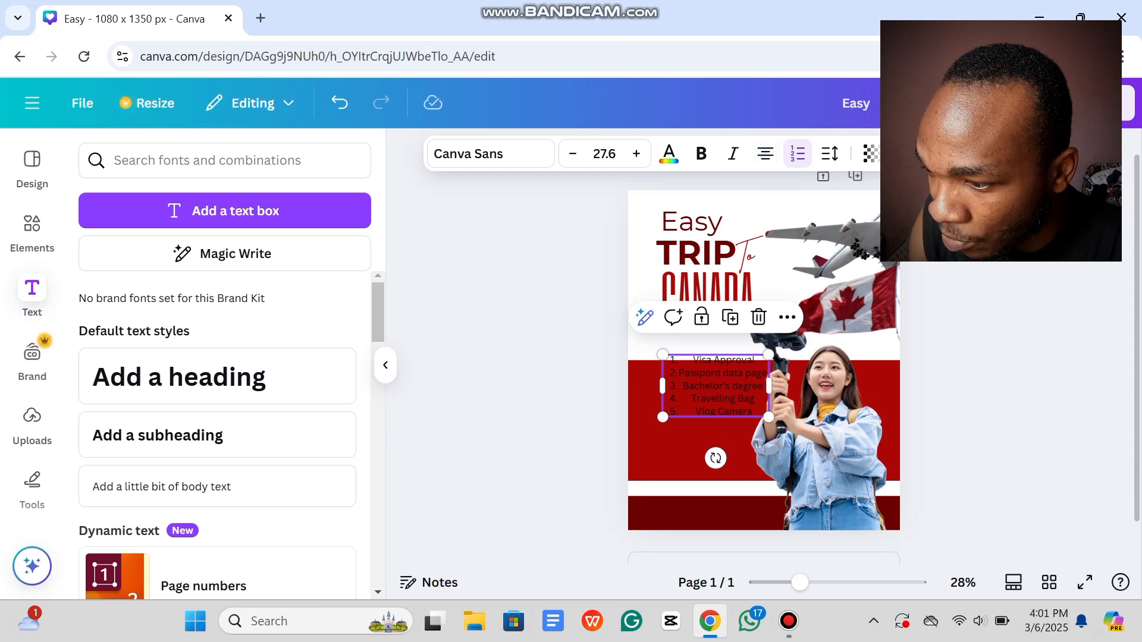
# Step: Left-align the whole requirements list and switch it from numbers to bullets
pyautogui.click(722, 386)
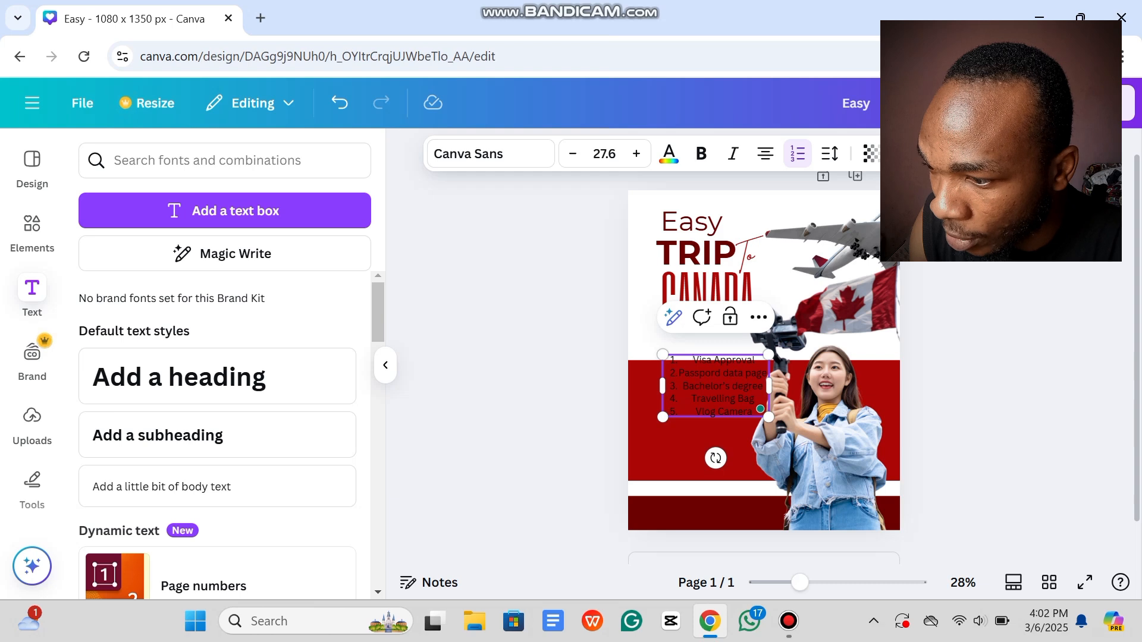
pyautogui.click(797, 153)
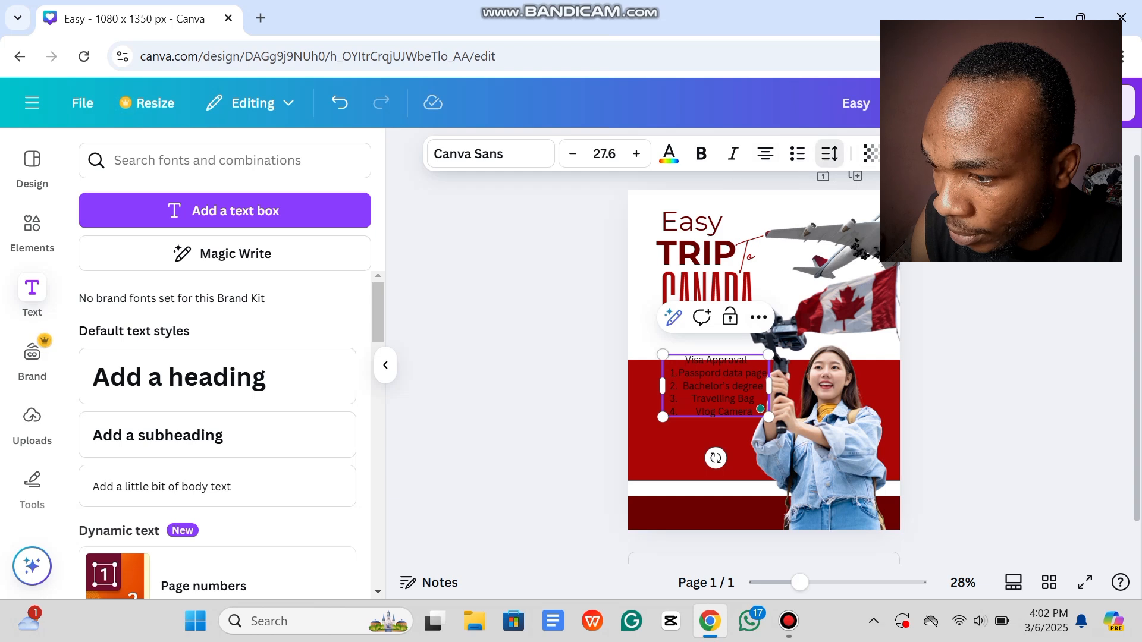
pyautogui.click(829, 154)
pyautogui.click(829, 154)
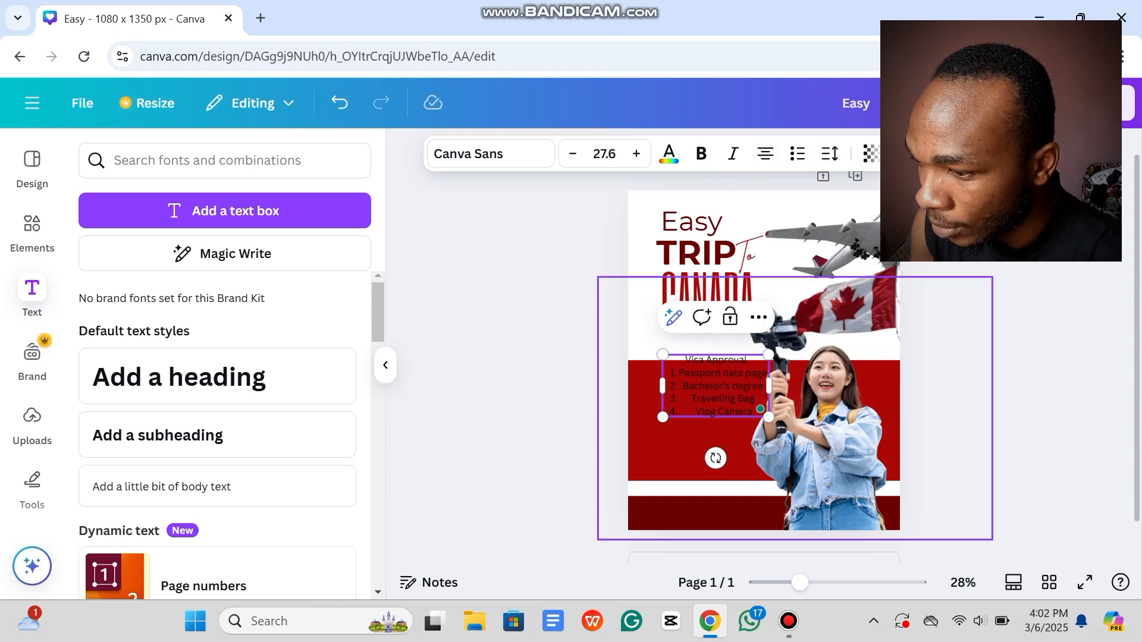
pyautogui.click(722, 386)
pyautogui.hotkey('ctrl', 'a')
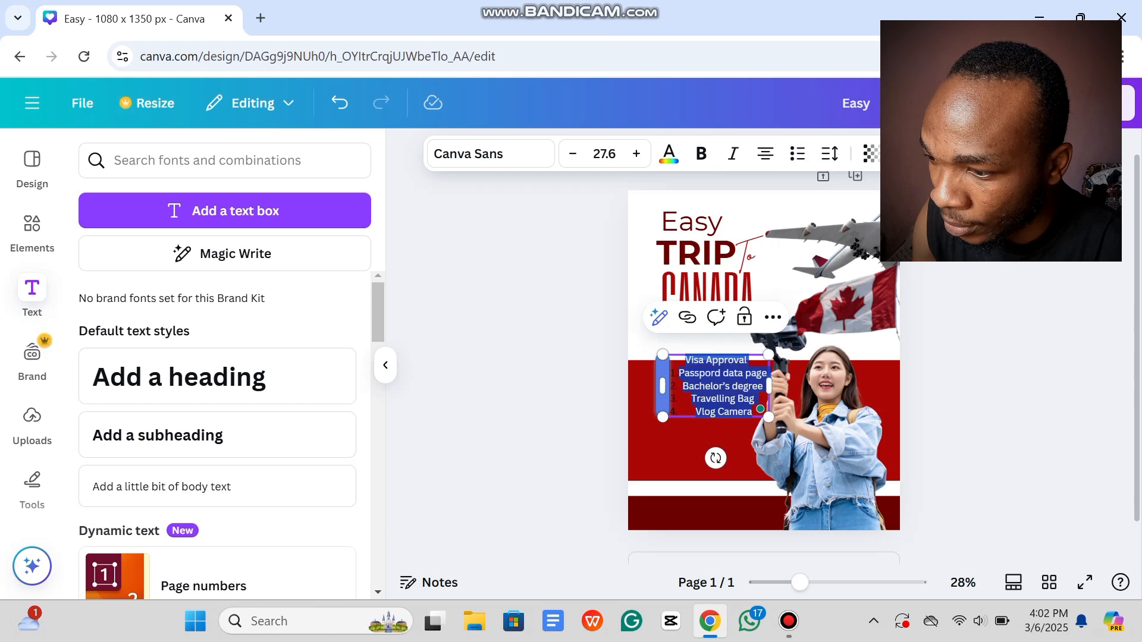
pyautogui.click(766, 154)
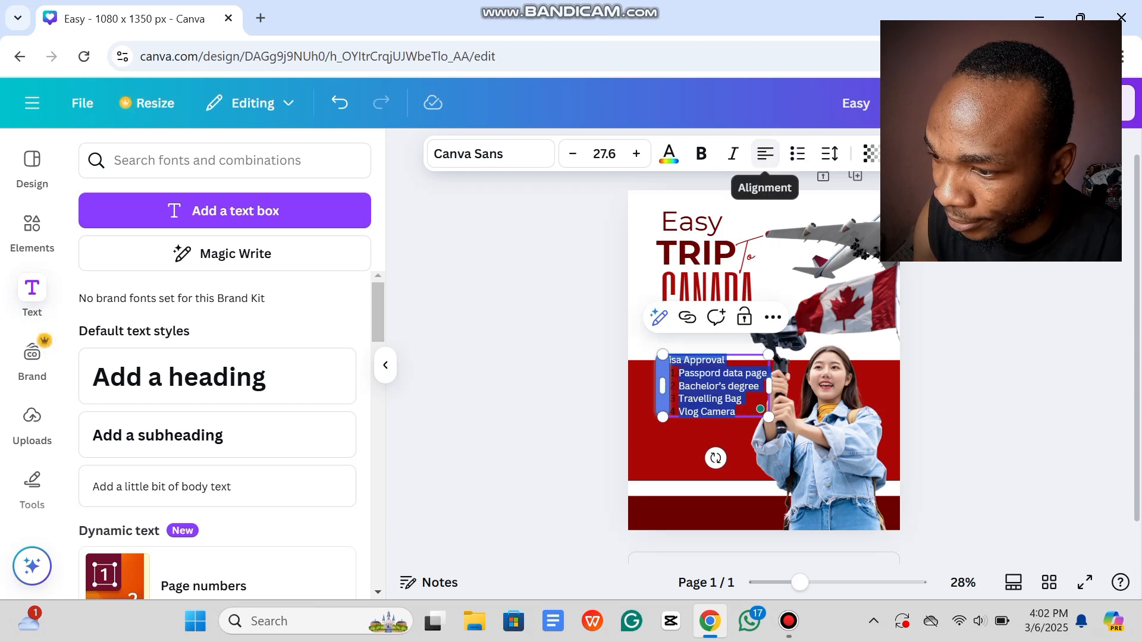
pyautogui.click(798, 154)
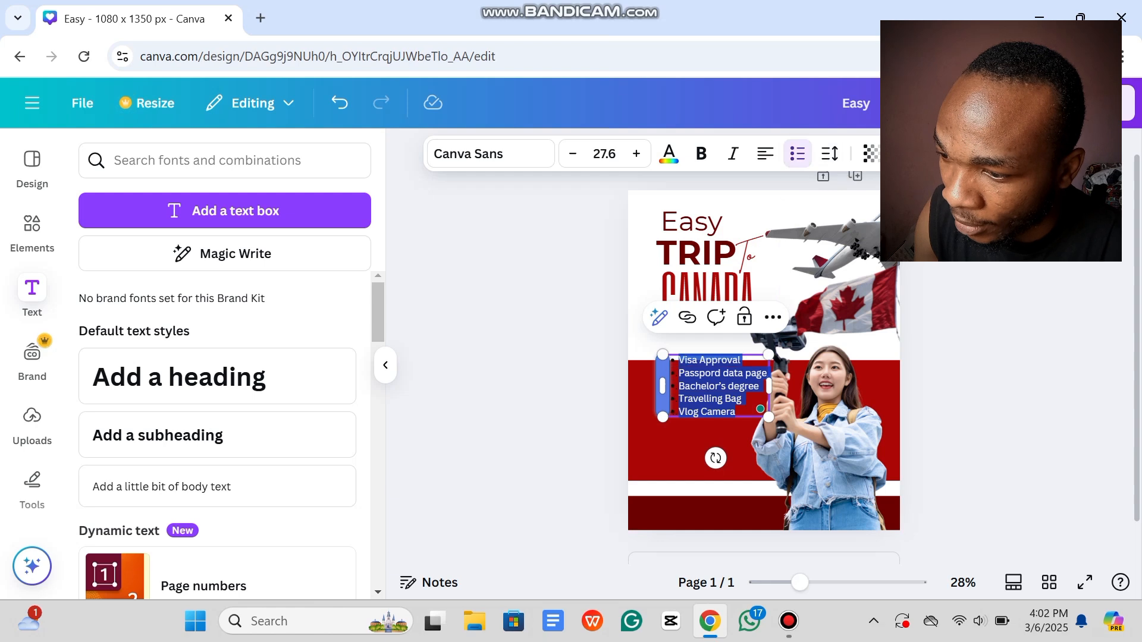
# Step: Make the bulleted list text white and move it left and lower on the red band
pyautogui.click(556, 399)
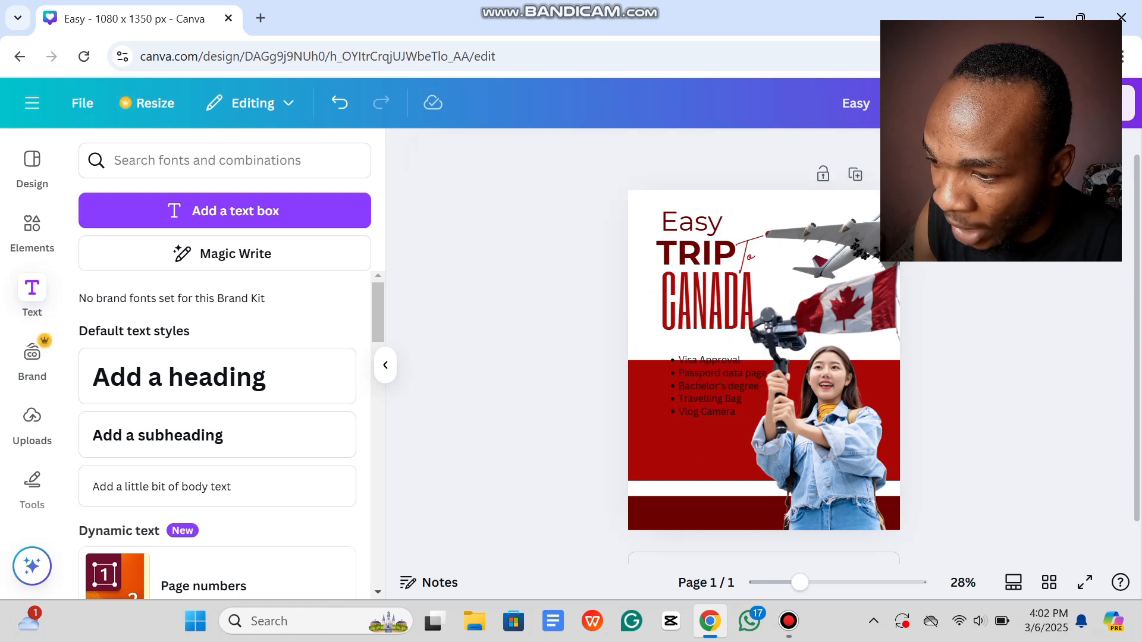
pyautogui.click(716, 387)
pyautogui.moveTo(716, 387); pyautogui.dragTo(701, 404)
pyautogui.click(669, 154)
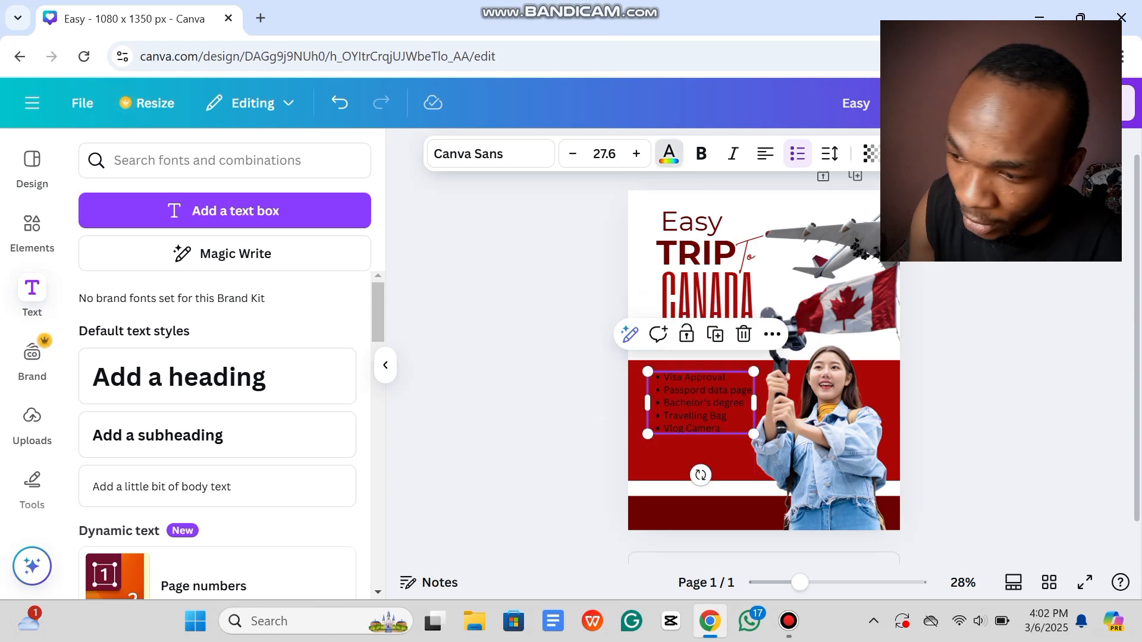
pyautogui.click(288, 288)
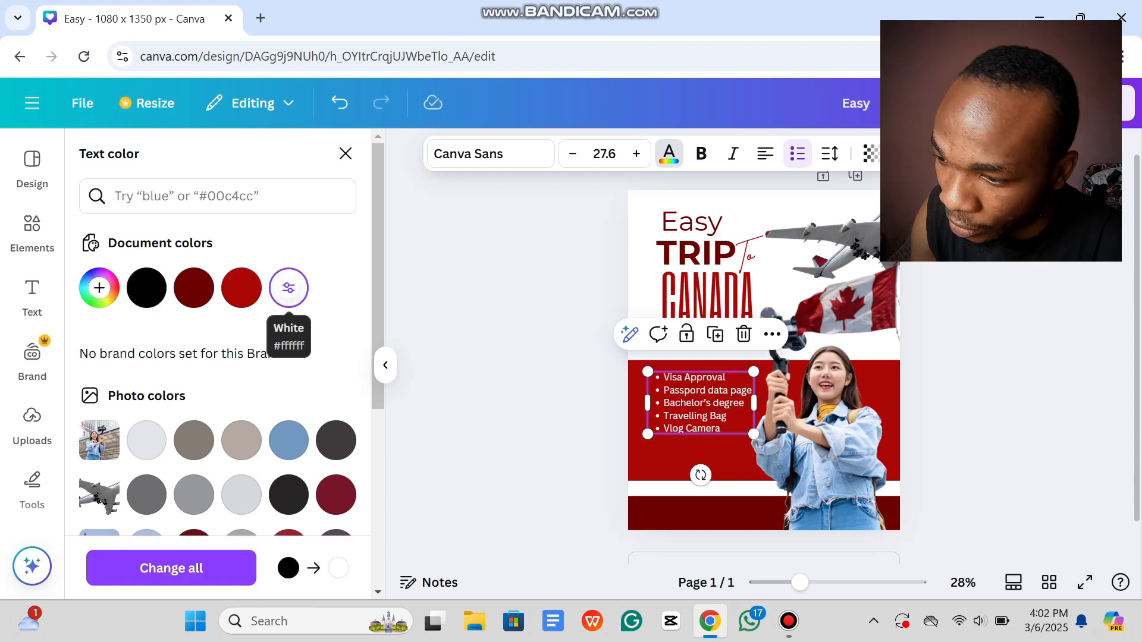
pyautogui.moveTo(700, 404); pyautogui.dragTo(700, 420)
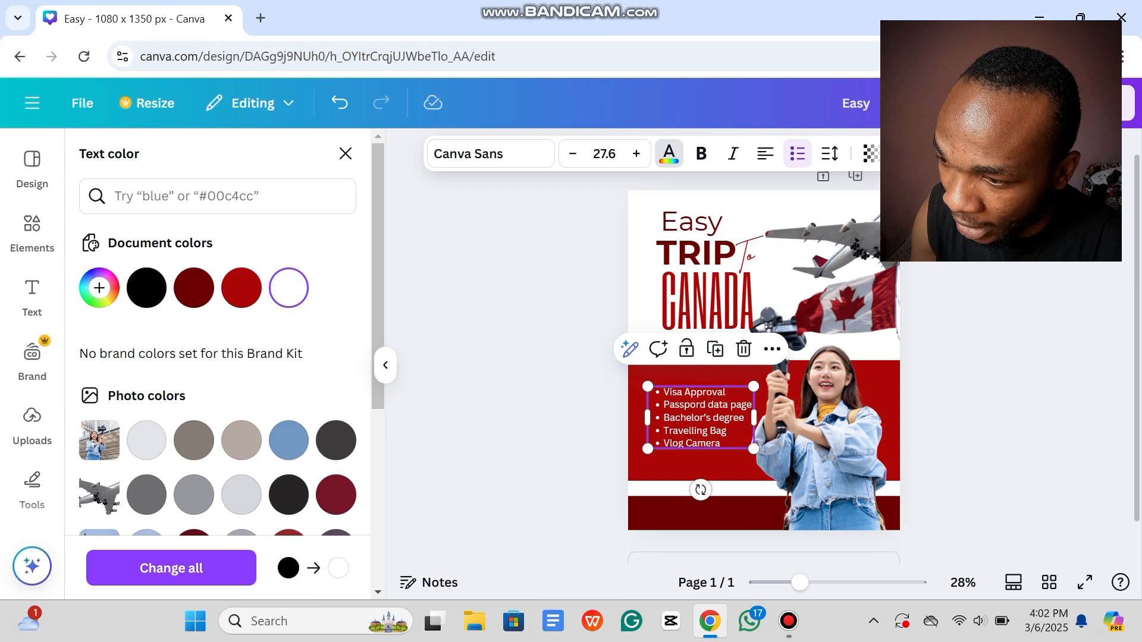
pyautogui.click(32, 298)
pyautogui.click(536, 345)
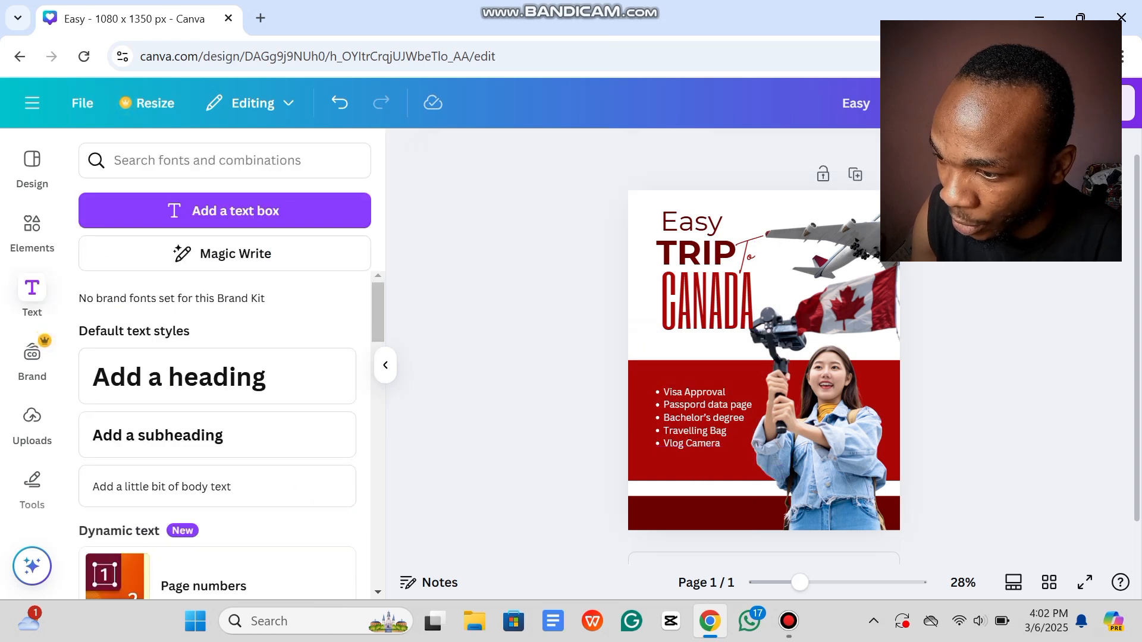
# Step: Duplicate the TRIP heading onto the red band and retype the copy as 'Requirements'
pyautogui.click(696, 254)
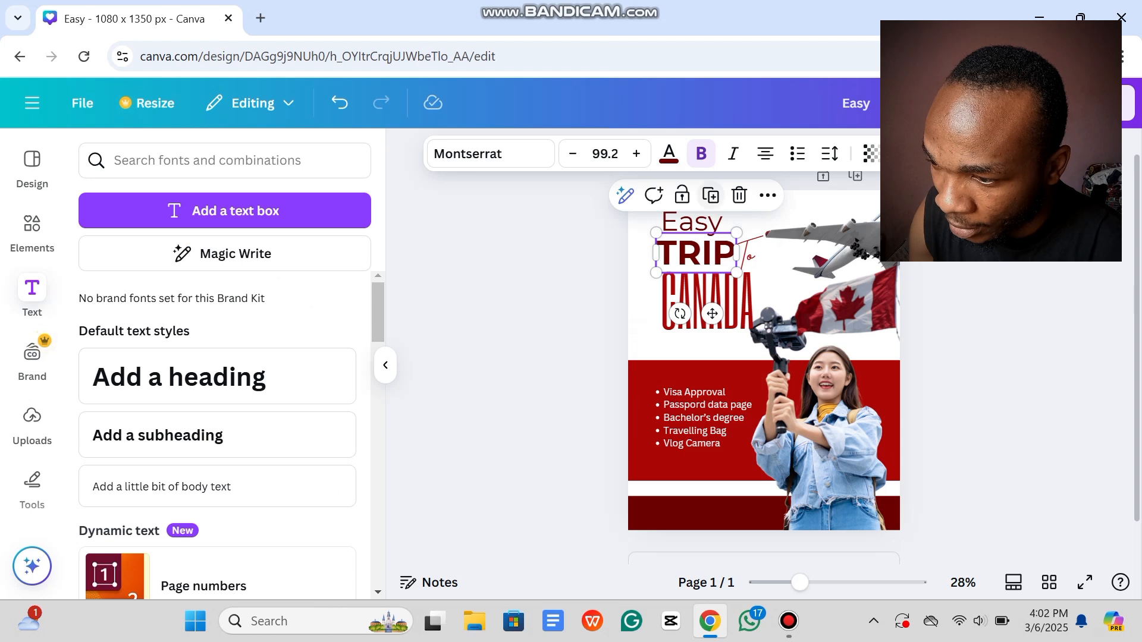
pyautogui.click(711, 195)
pyautogui.moveTo(701, 257); pyautogui.dragTo(687, 384)
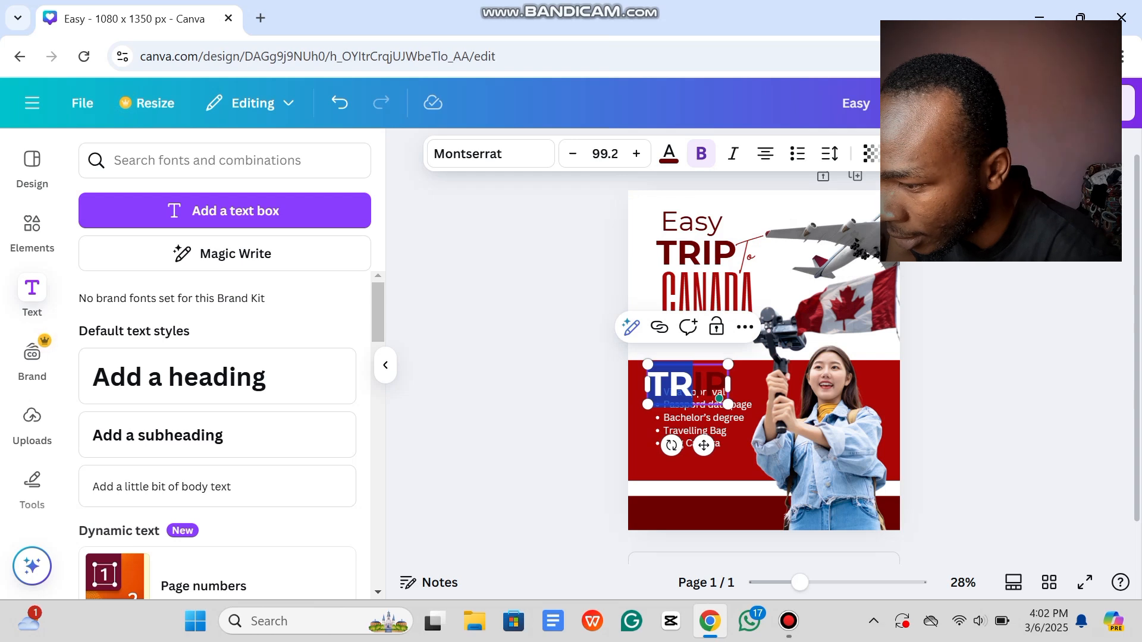
pyautogui.hotkey('ctrl', 'a')
pyautogui.press('BackSpace')
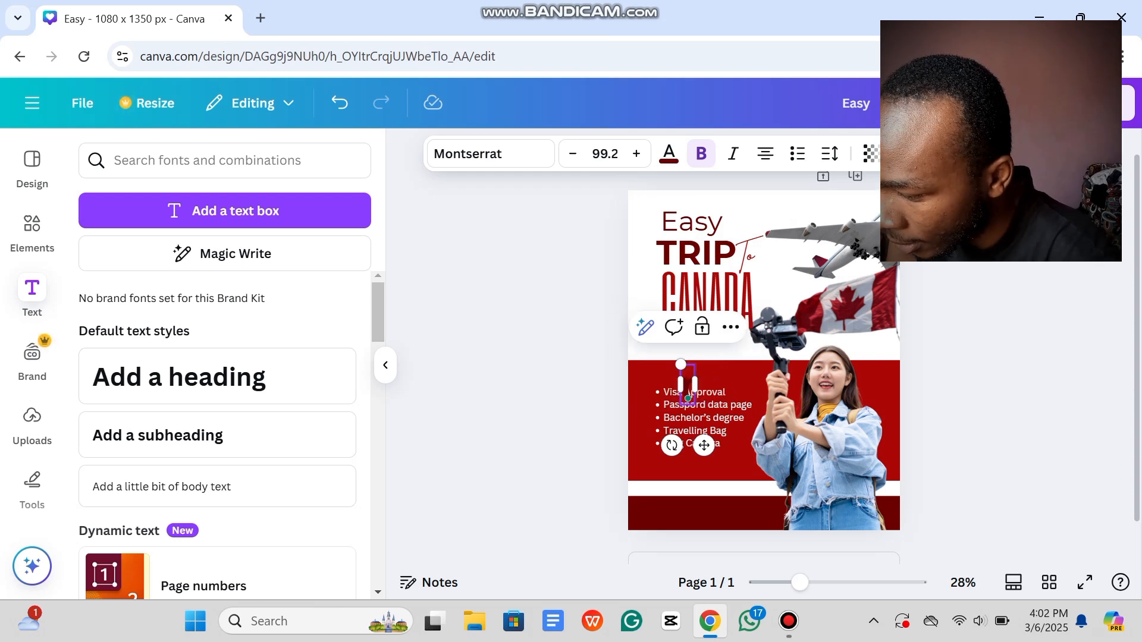
pyautogui.write('Req')
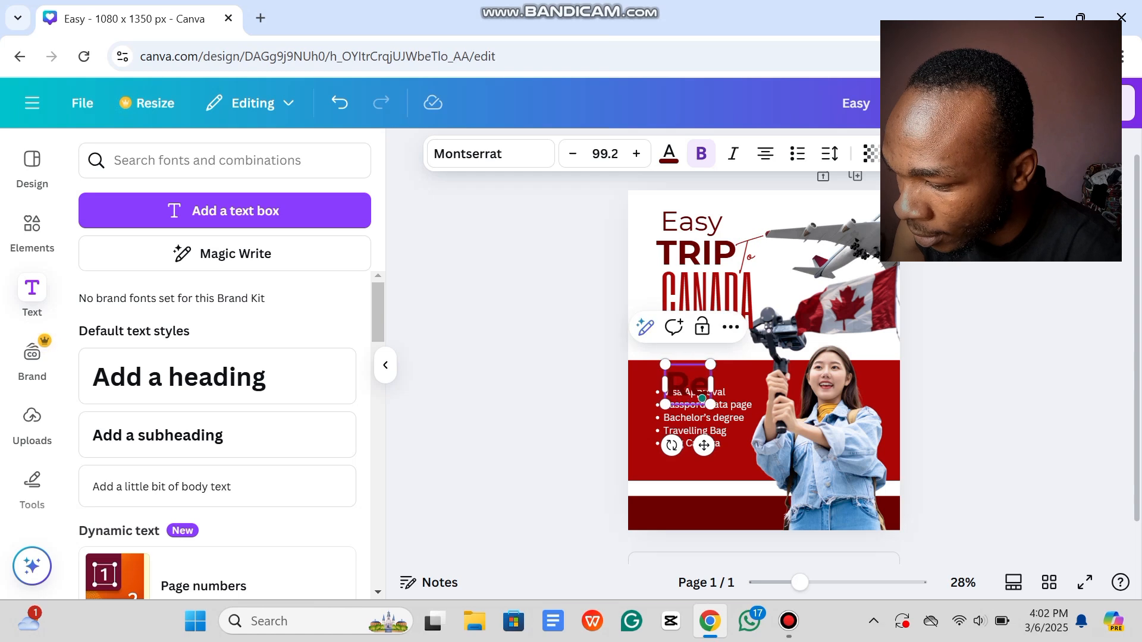
pyautogui.write('uiremen')
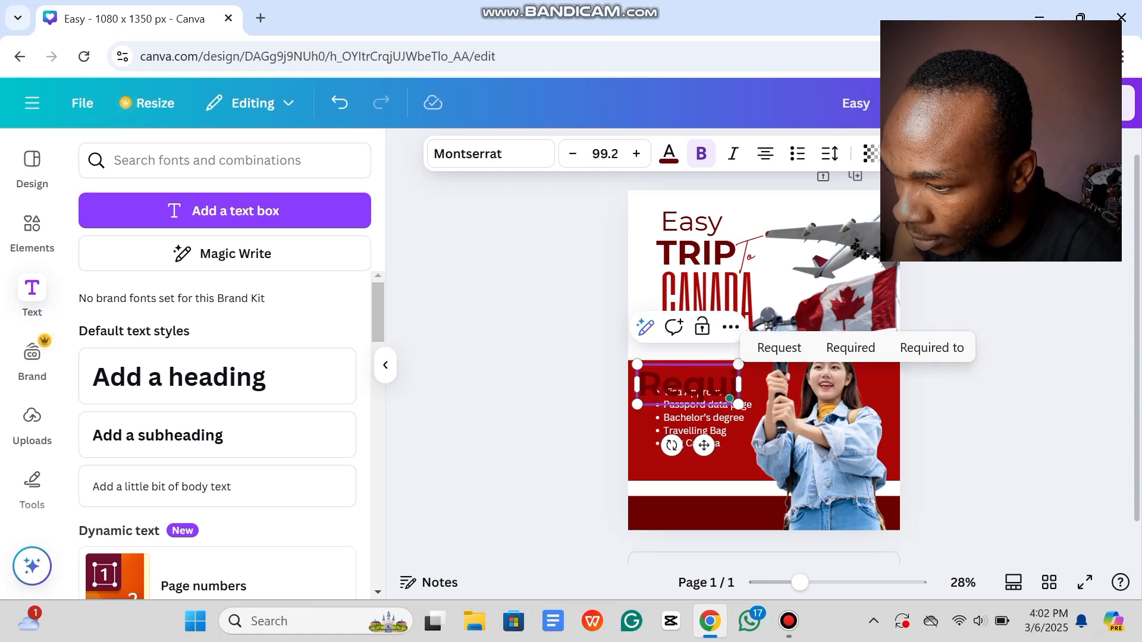
pyautogui.write('ts')
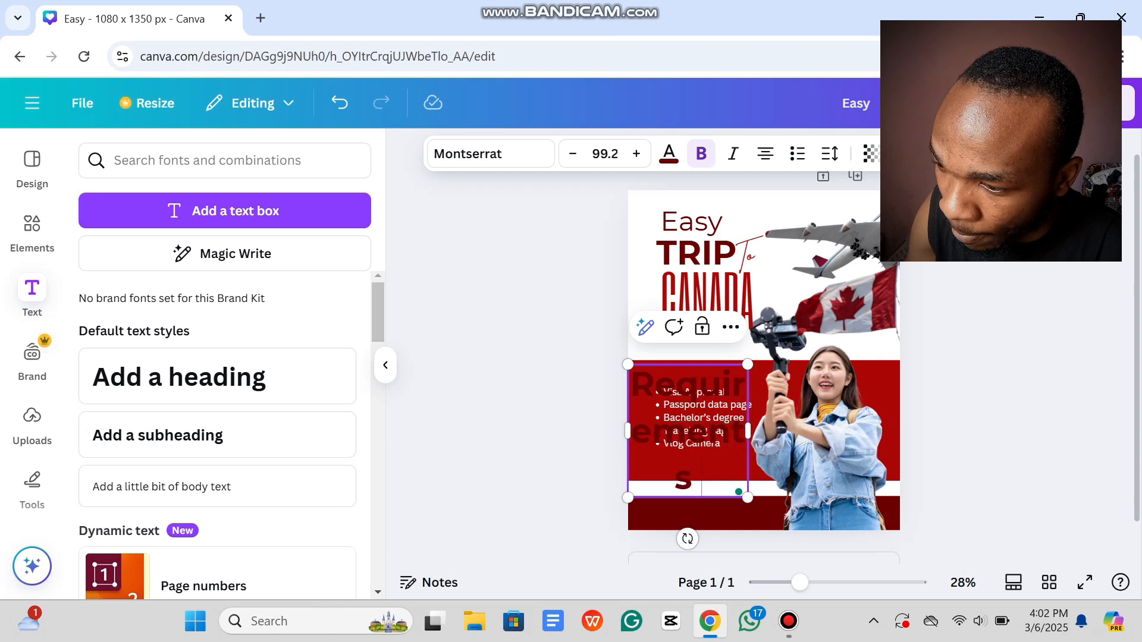
# Step: Scale the Requirements heading to size 40 and place it just above the bulleted list
pyautogui.moveTo(747, 497); pyautogui.dragTo(754, 394)
pyautogui.moveTo(628, 364); pyautogui.dragTo(648, 367)
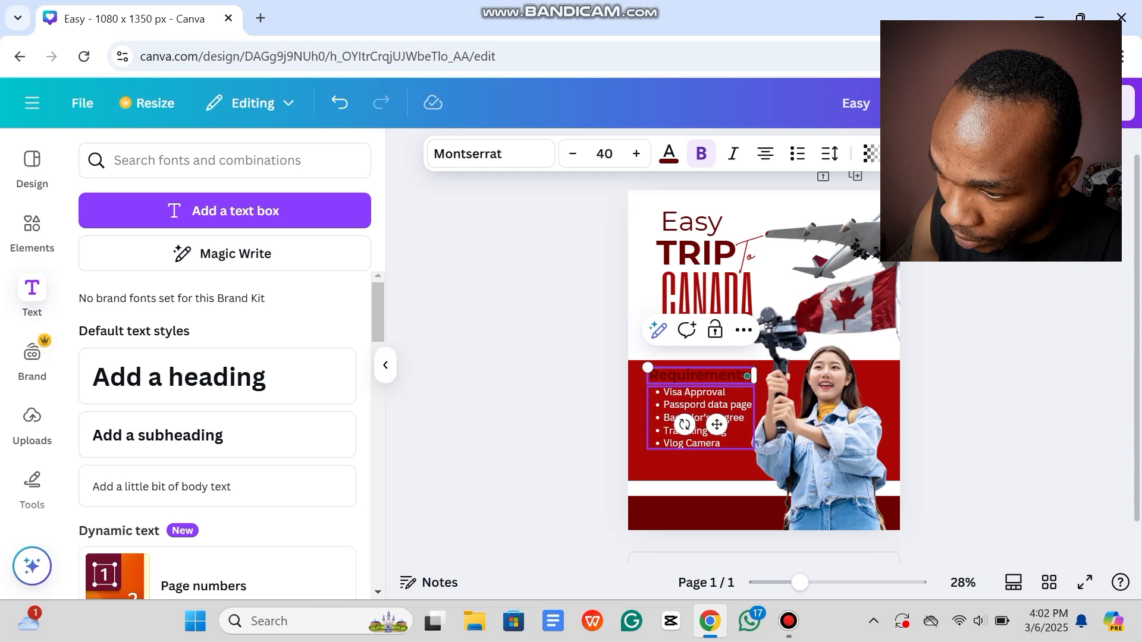
pyautogui.moveTo(716, 424); pyautogui.dragTo(711, 427)
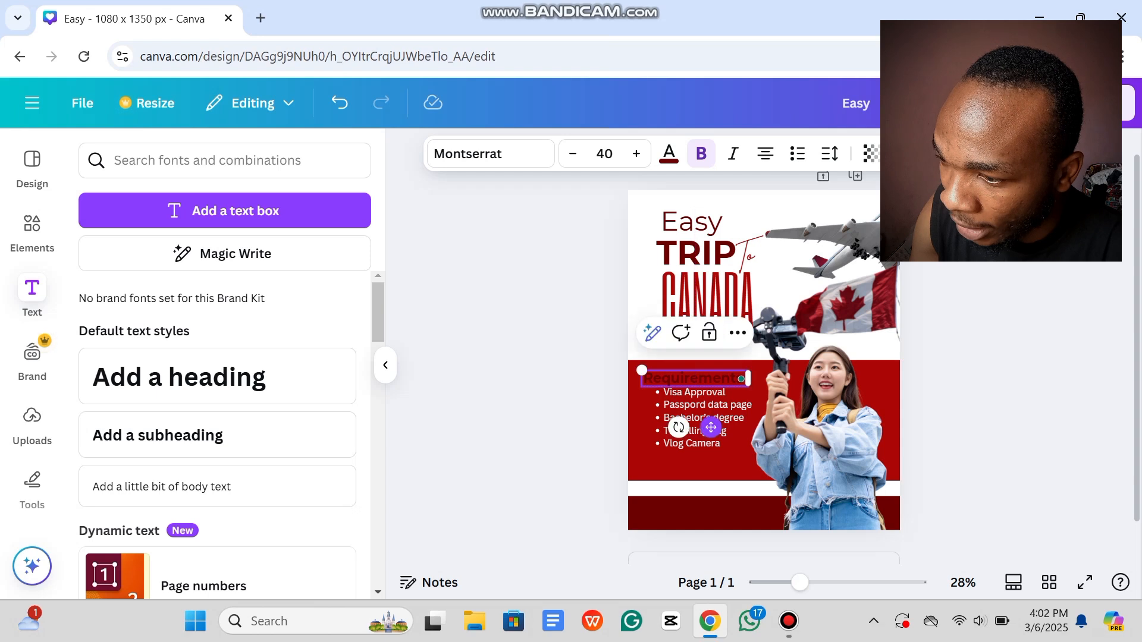
# Step: Make the Requirements heading white and nudge the bulleted list slightly left and down
pyautogui.click(669, 154)
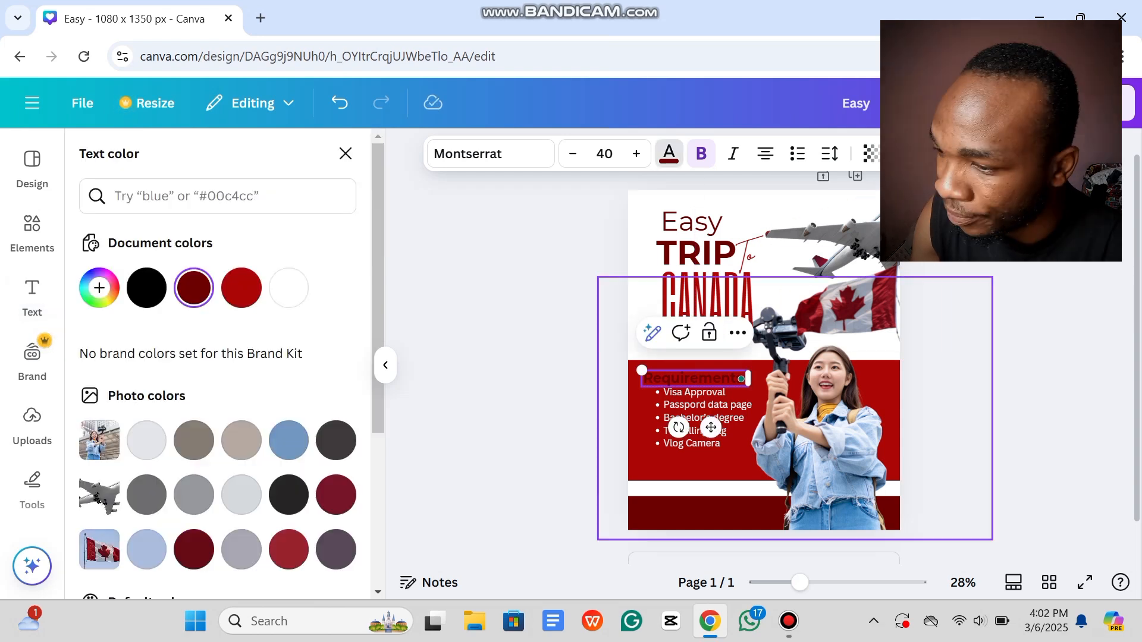
pyautogui.click(289, 288)
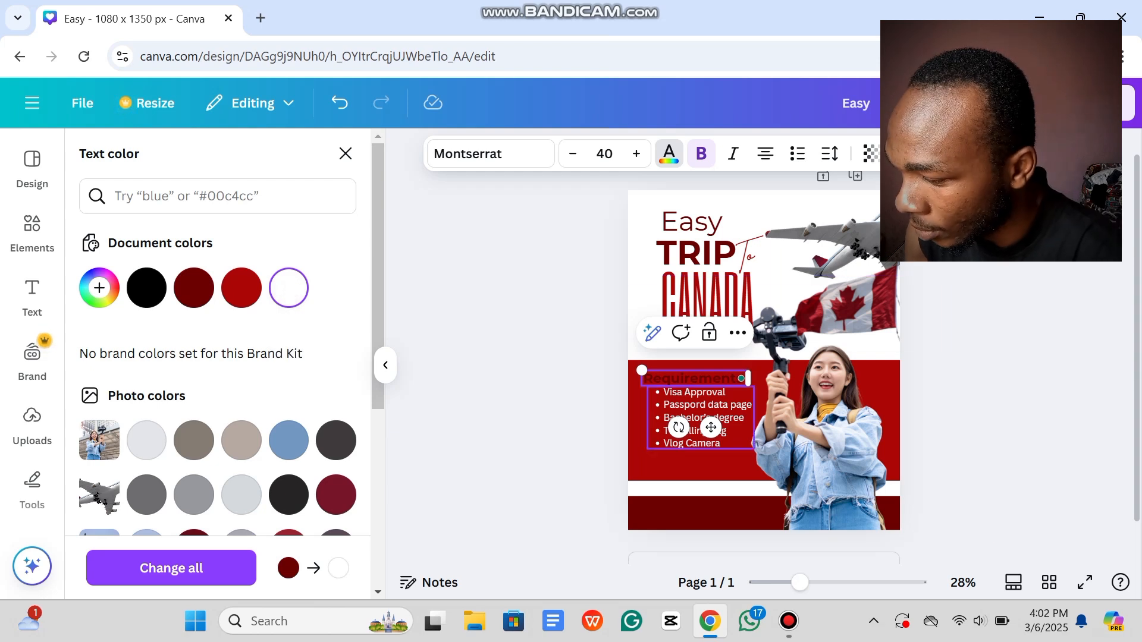
pyautogui.click(683, 379)
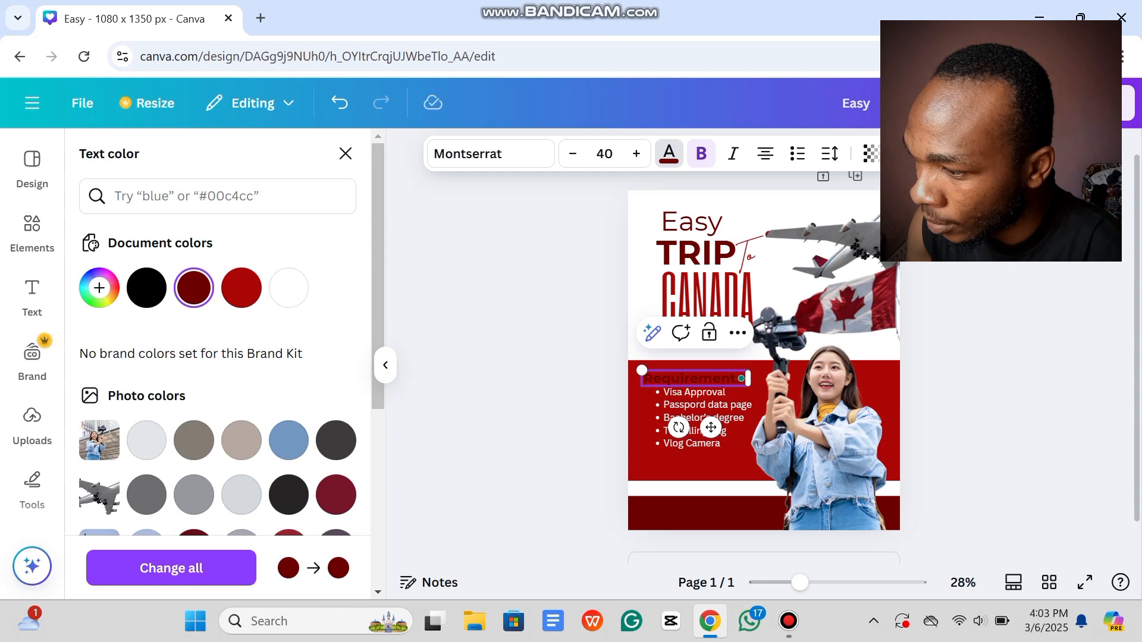
pyautogui.hotkey('ctrl', 'a')
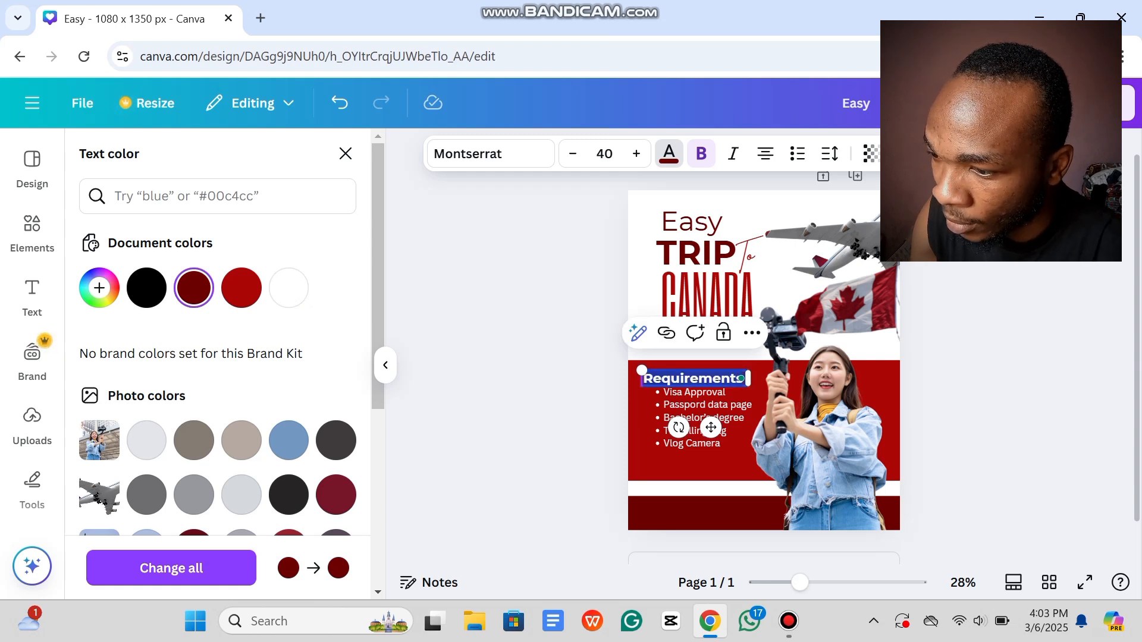
pyautogui.click(289, 287)
pyautogui.click(346, 153)
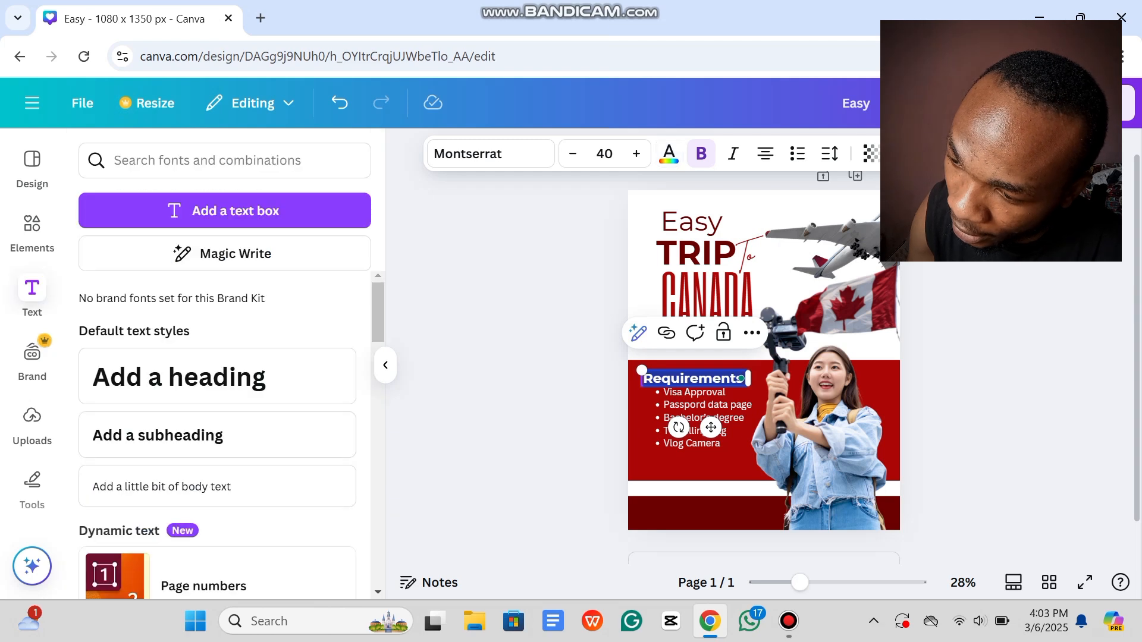
pyautogui.click(519, 284)
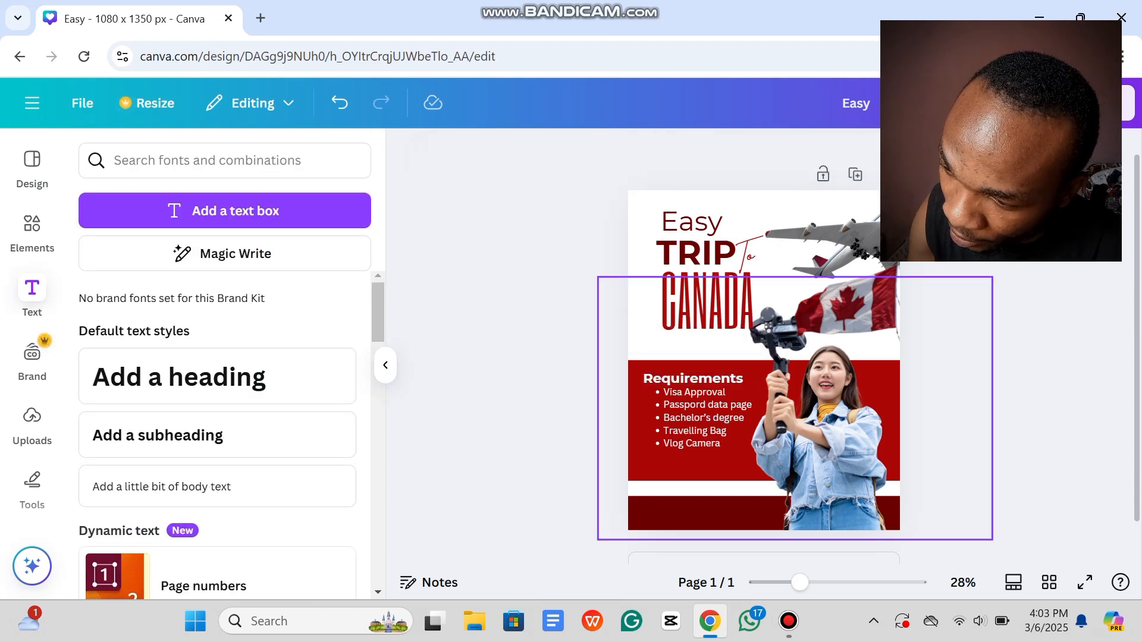
pyautogui.moveTo(700, 417)
pyautogui.mouseDown()
pyautogui.moveTo(696, 432)
pyautogui.moveTo(691, 421)
pyautogui.mouseUp()
pyautogui.click(546, 393)
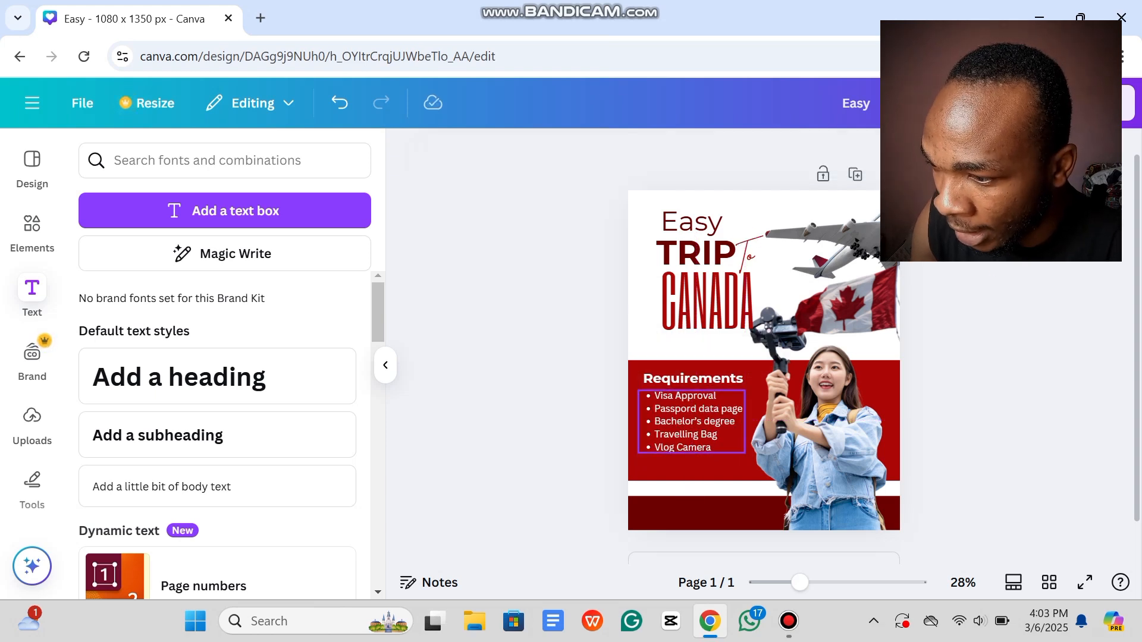
# Step: Duplicate the Requirements heading and replace the copy's text with 'Contact Us'
pyautogui.click(693, 378)
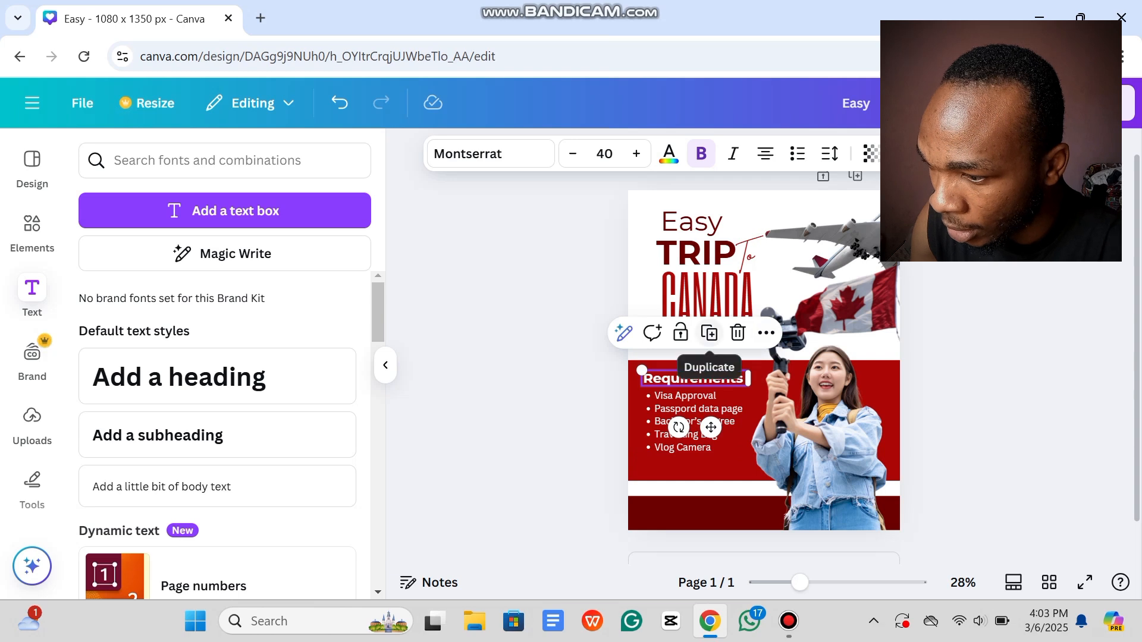
pyautogui.click(709, 333)
pyautogui.moveTo(648, 382); pyautogui.dragTo(747, 383)
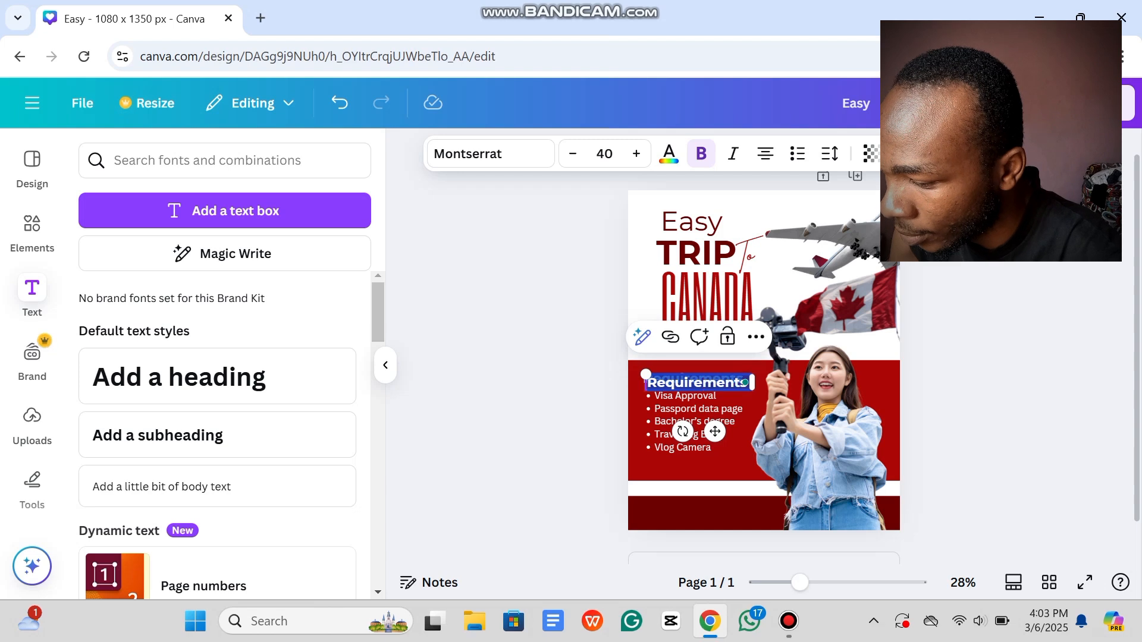
pyautogui.write('Conta')
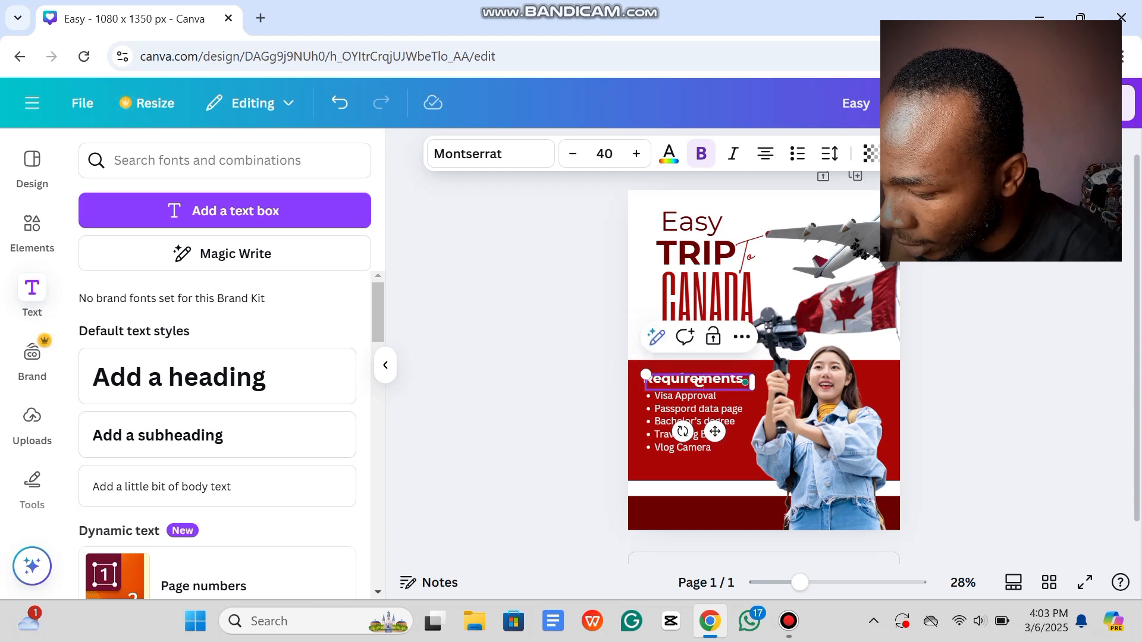
pyautogui.write('c')
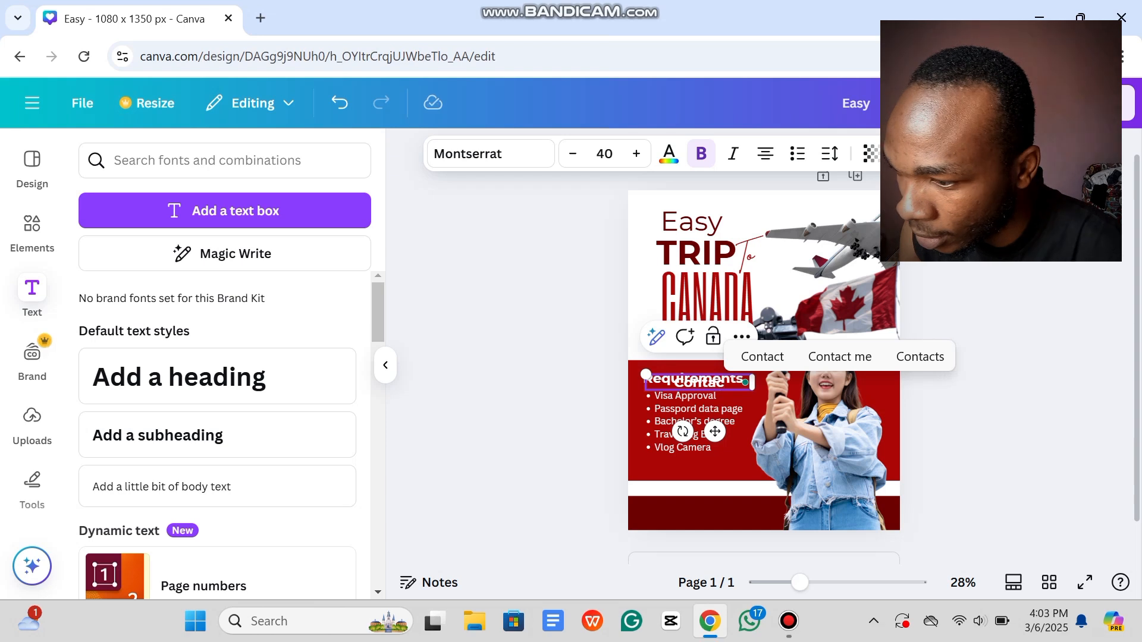
pyautogui.write('t Us')
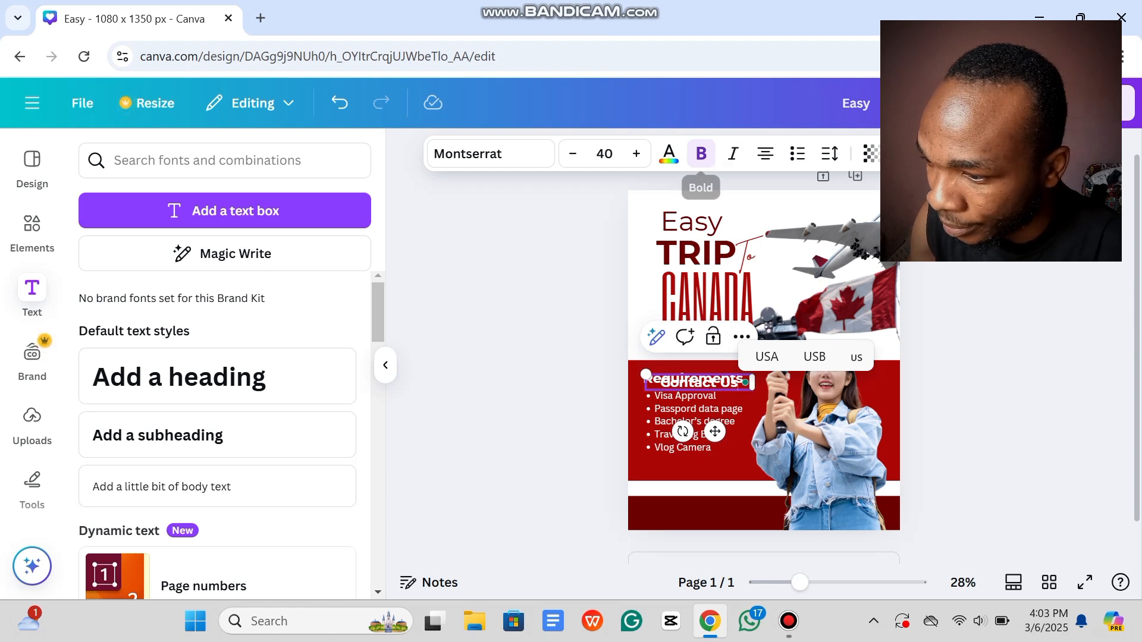
pyautogui.click(701, 153)
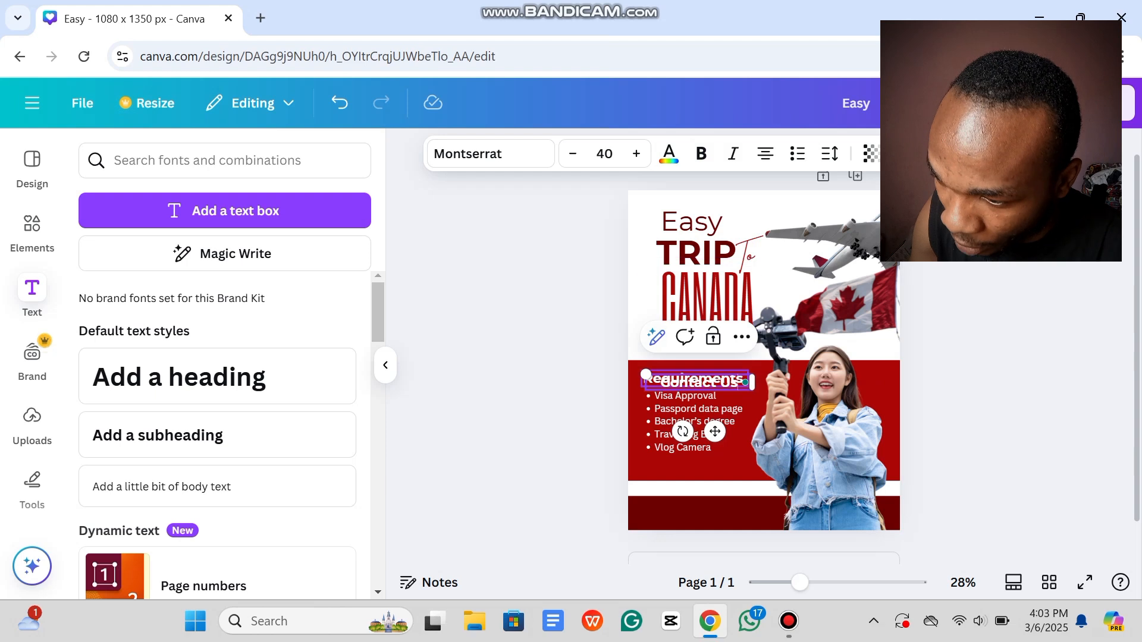
pyautogui.moveTo(715, 431); pyautogui.dragTo(708, 515)
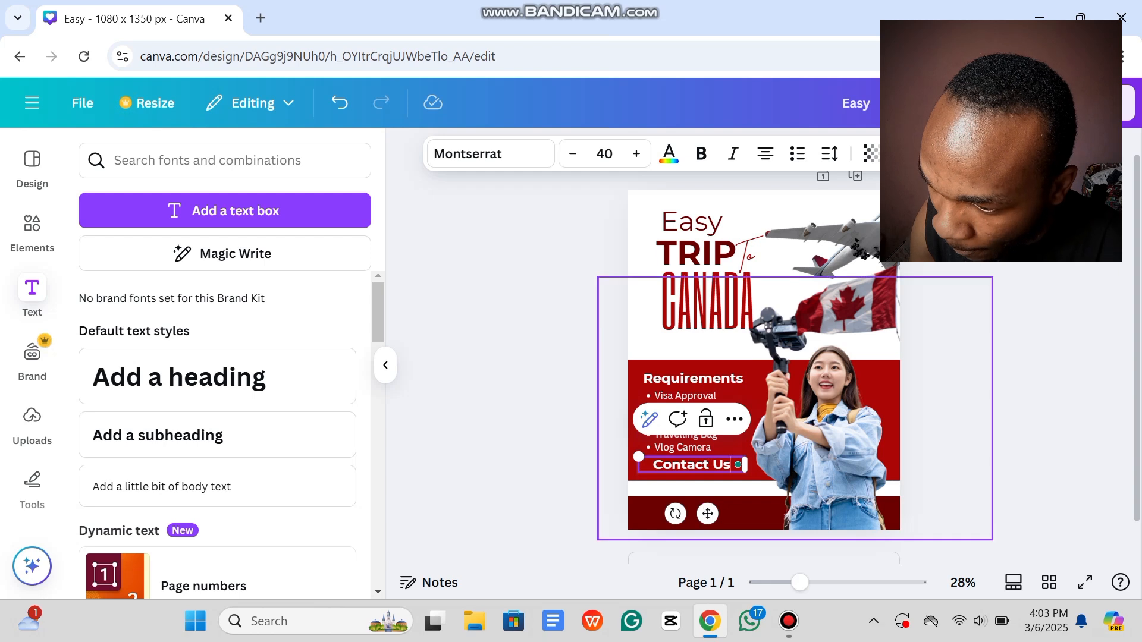
pyautogui.moveTo(824, 440); pyautogui.dragTo(824, 442)
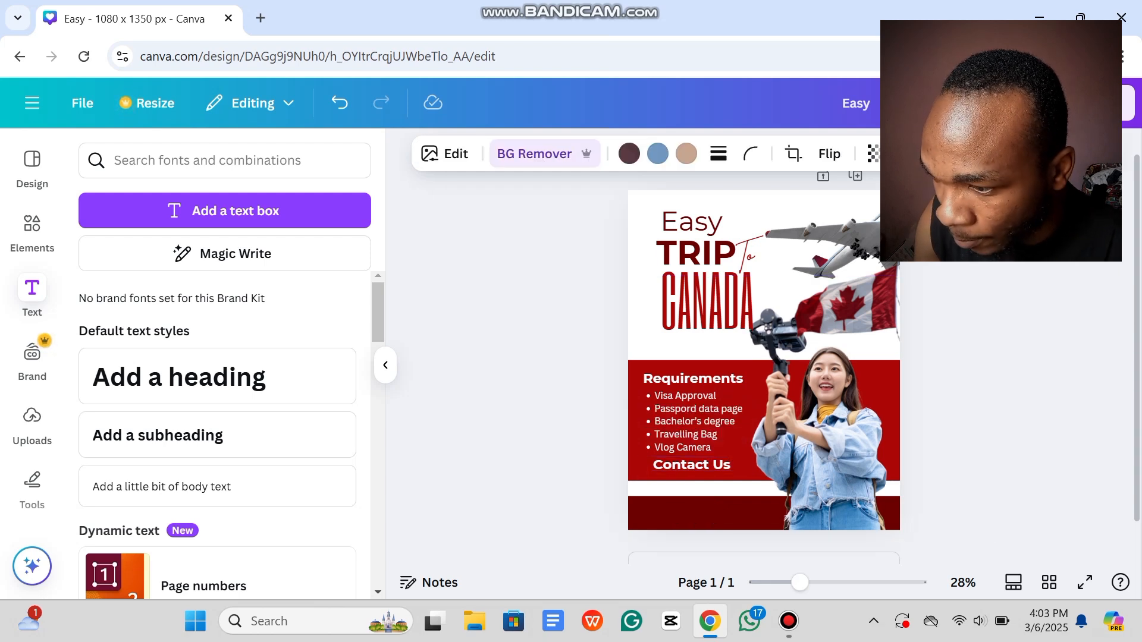
pyautogui.click(692, 465)
pyautogui.press('Down')
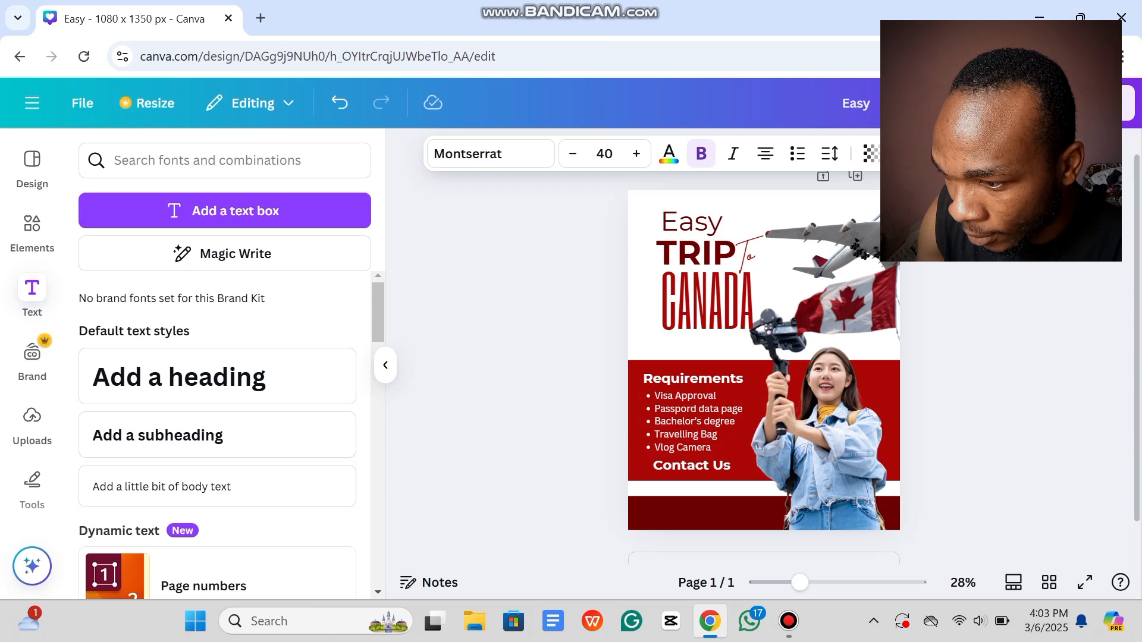
pyautogui.press('Left')
pyautogui.press('Left')
pyautogui.press('Left')
pyautogui.press('Left')
pyautogui.press('Left')
pyautogui.press('Left')
pyautogui.press('Left')
pyautogui.press('Left')
pyautogui.press('Left')
pyautogui.press('Down')
pyautogui.press('Down')
pyautogui.press('Down')
pyautogui.press('Down')
pyautogui.press('Down')
pyautogui.press('Down')
pyautogui.press('Down')
pyautogui.press('Down')
pyautogui.press('Down')
pyautogui.press('Down')
pyautogui.press('Down')
pyautogui.press('Down')
pyautogui.press('Down')
pyautogui.press('Down')
pyautogui.press('Down')
pyautogui.press('Down')
pyautogui.press('Down')
pyautogui.press('Down')
pyautogui.press('Down')
pyautogui.press('Down')
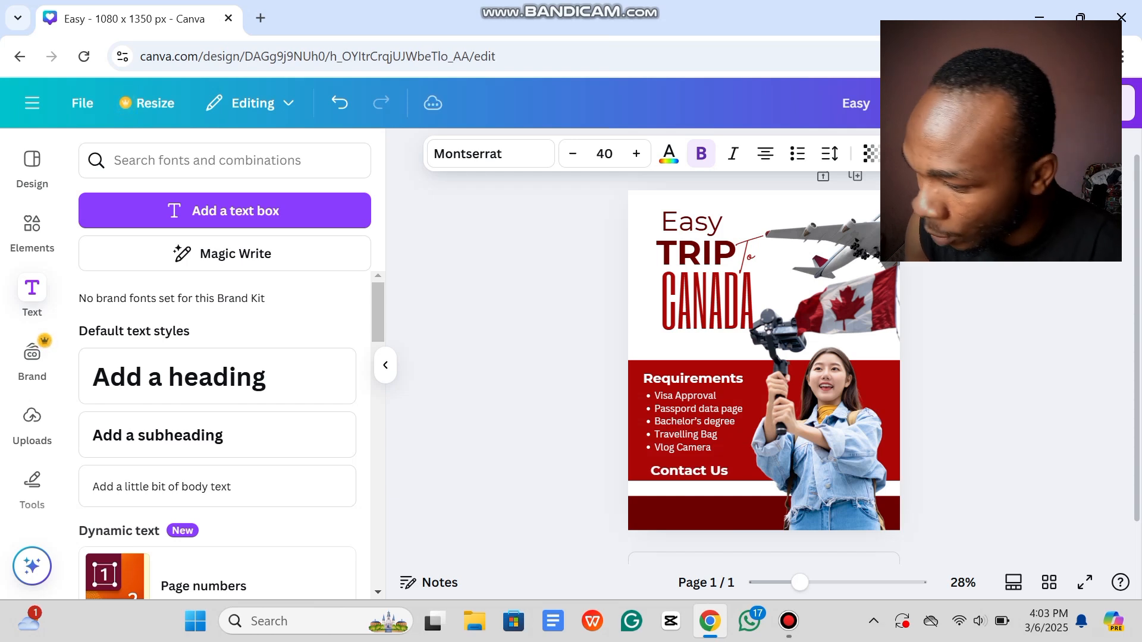
pyautogui.hotkey('ctrl', 'a')
pyautogui.click(701, 153)
pyautogui.click(523, 334)
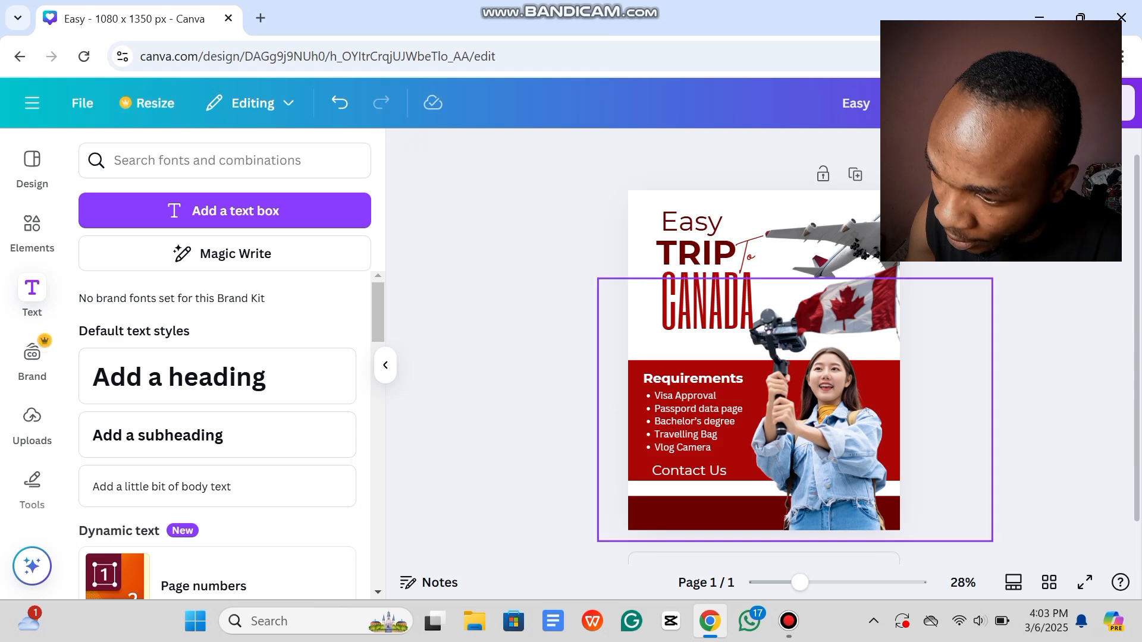
pyautogui.moveTo(833, 445); pyautogui.dragTo(832, 440)
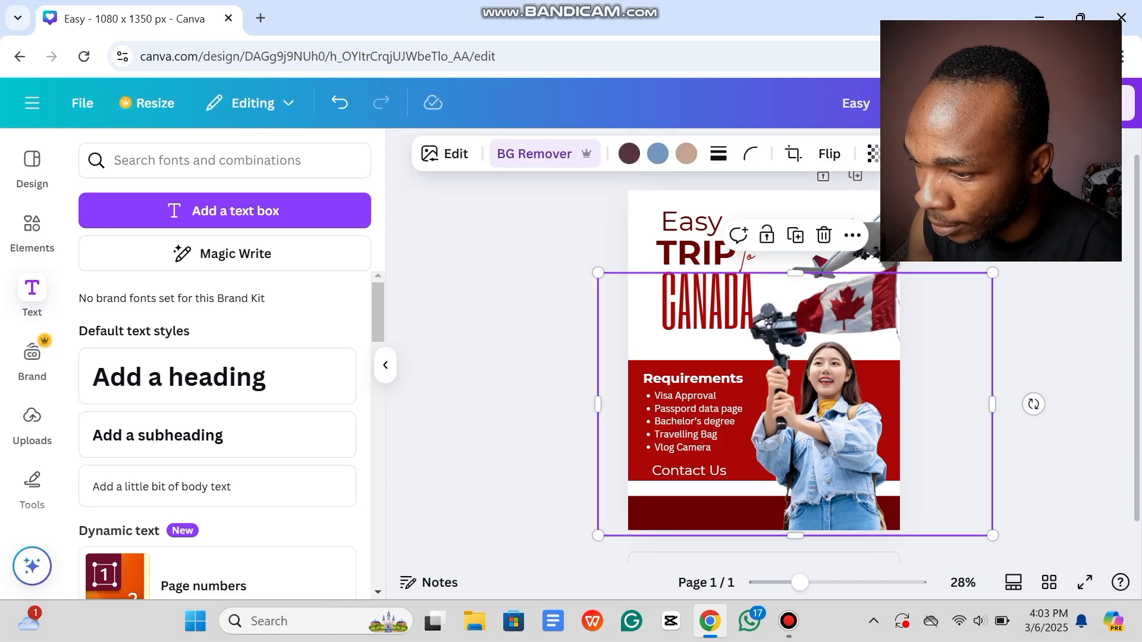
pyautogui.hotkey('ctrl', 'z')
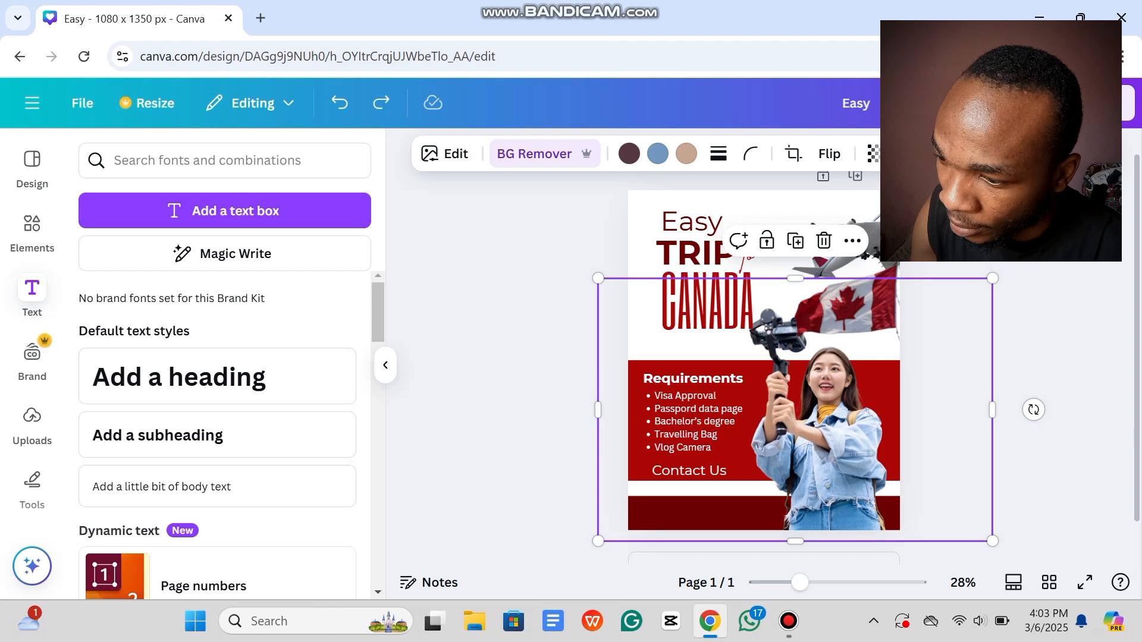
pyautogui.press('Escape')
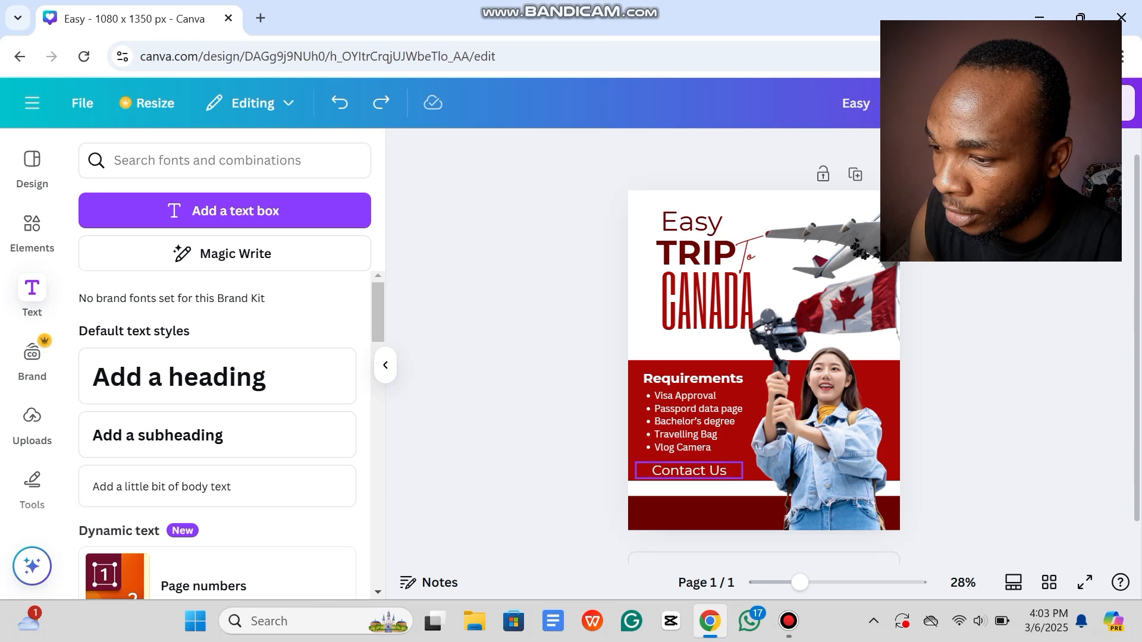
# Step: Duplicate the Contact Us text and move the copy down into the dark bottom band
pyautogui.click(689, 470)
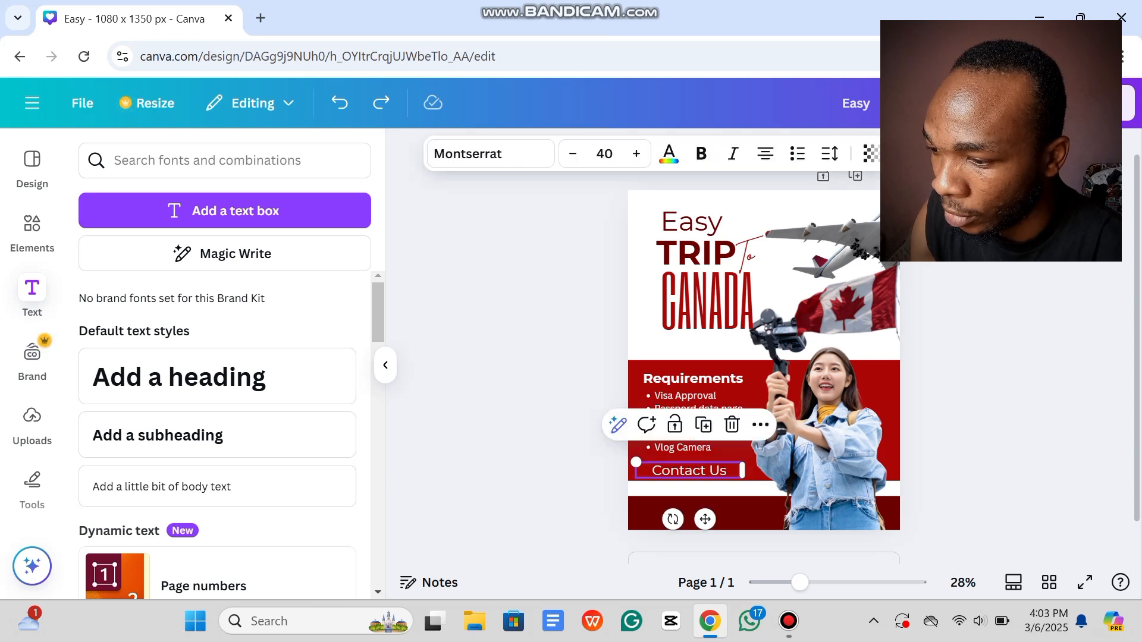
pyautogui.click(703, 425)
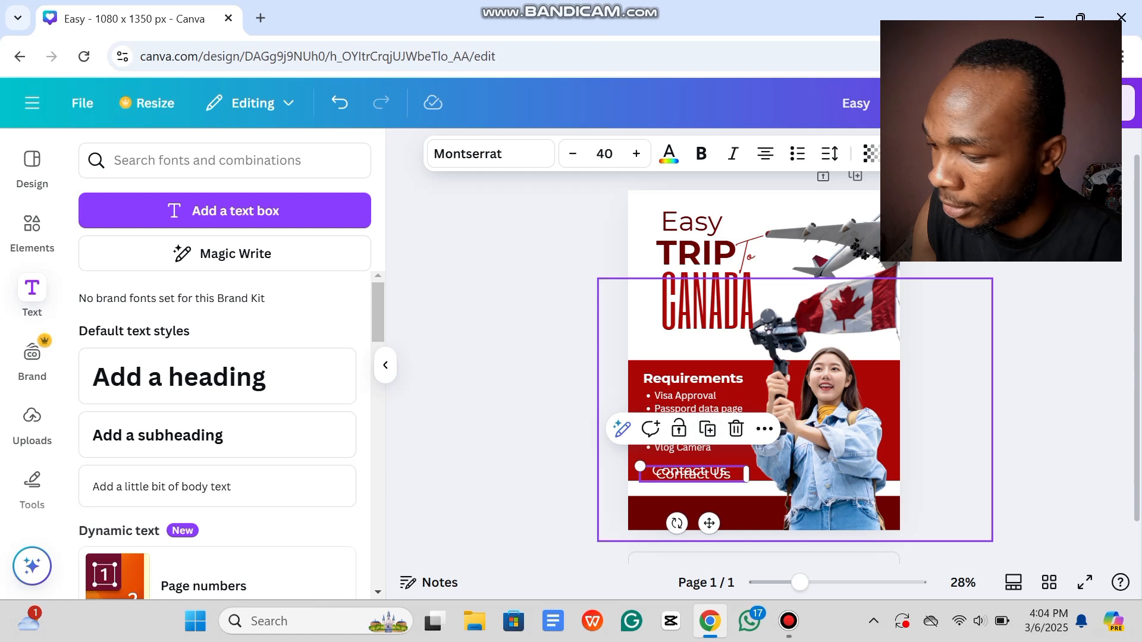
pyautogui.moveTo(818, 443); pyautogui.dragTo(829, 441)
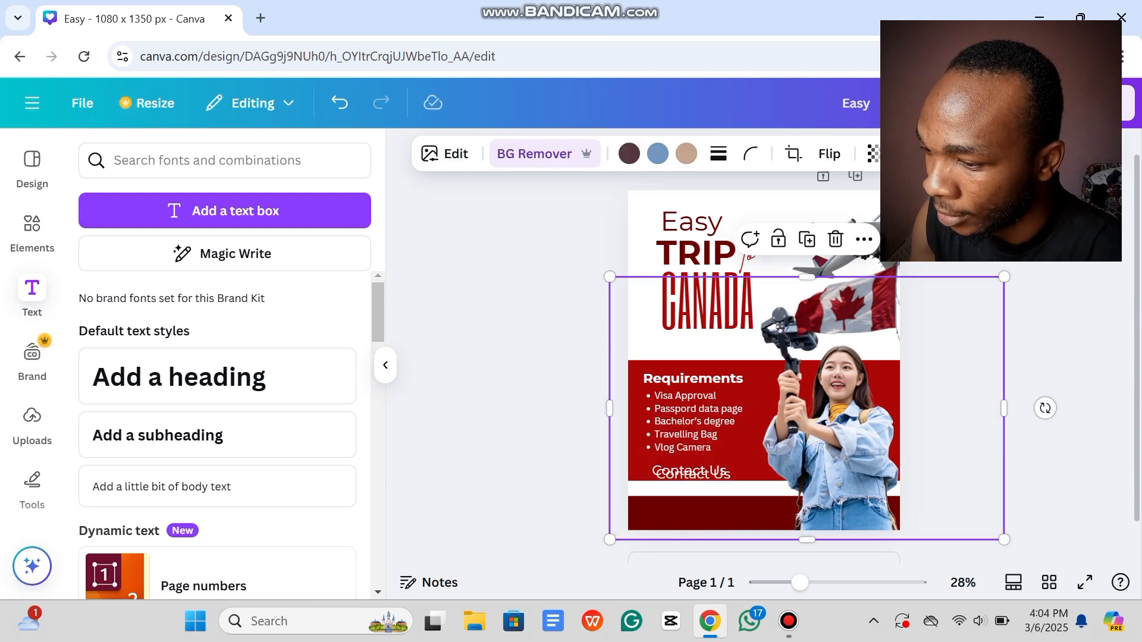
pyautogui.hotkey('ctrl', 'z')
pyautogui.hotkey('ctrl', 'z')
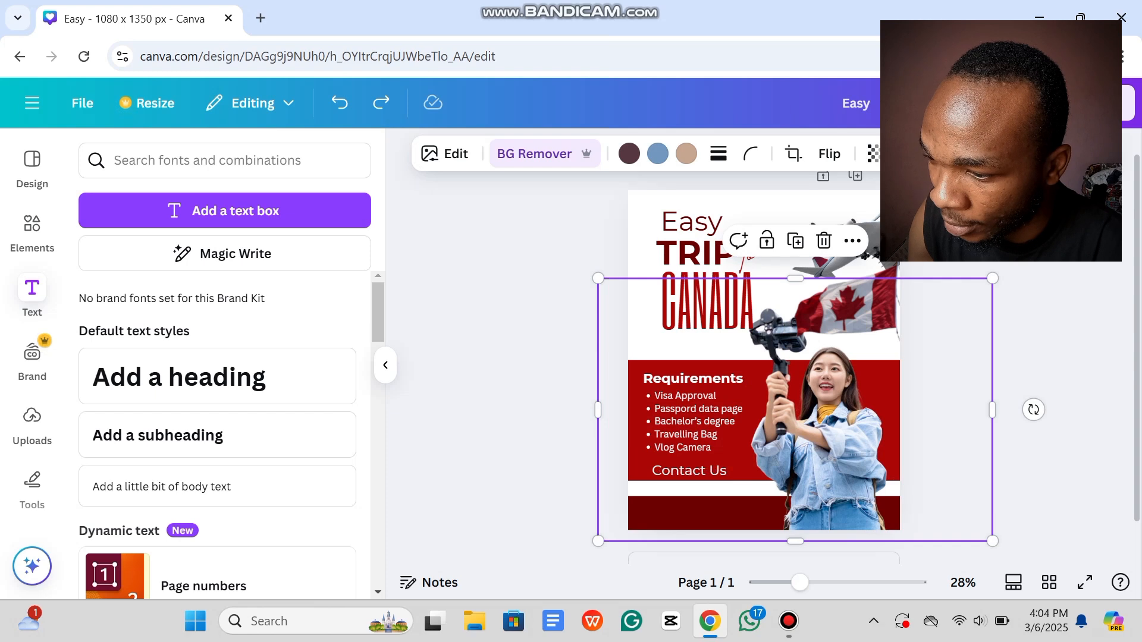
pyautogui.click(690, 470)
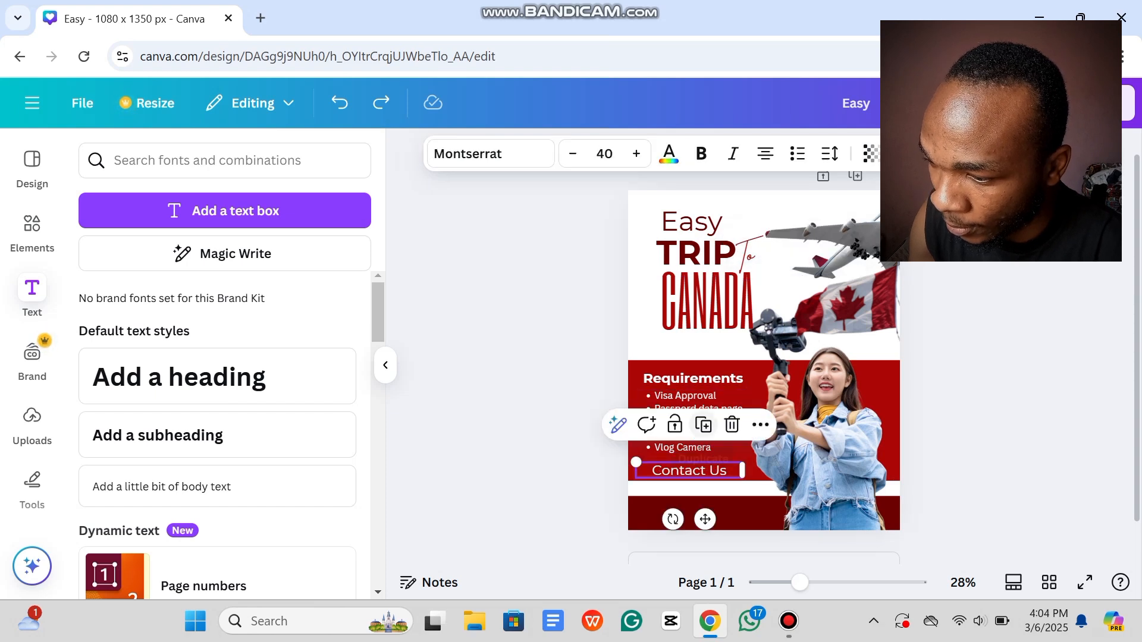
pyautogui.click(703, 425)
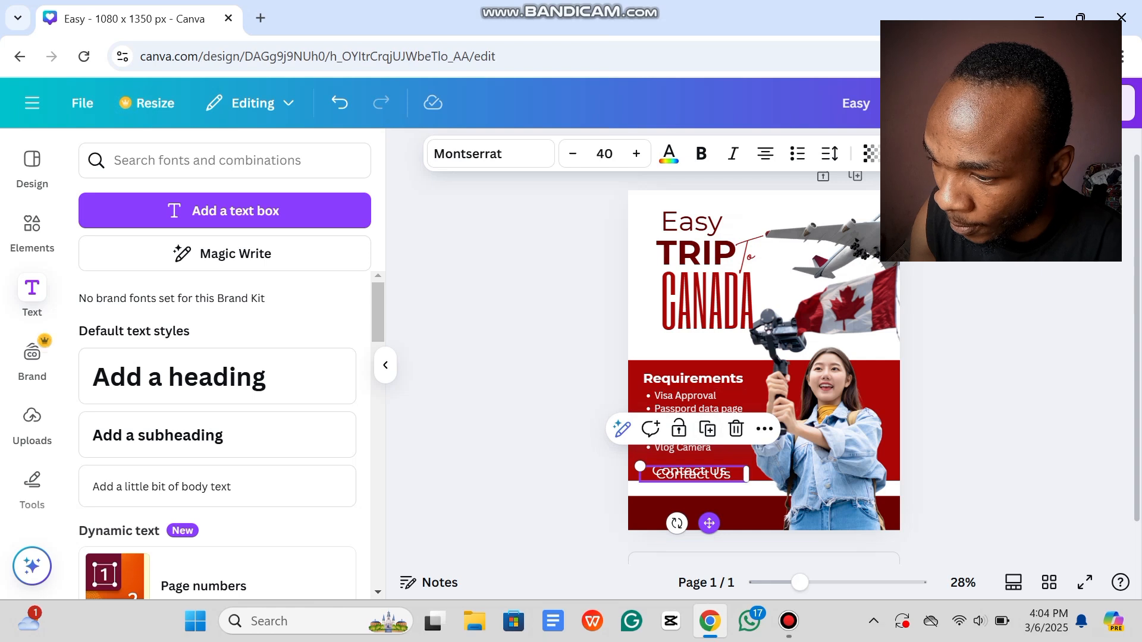
pyautogui.moveTo(693, 474); pyautogui.dragTo(689, 511)
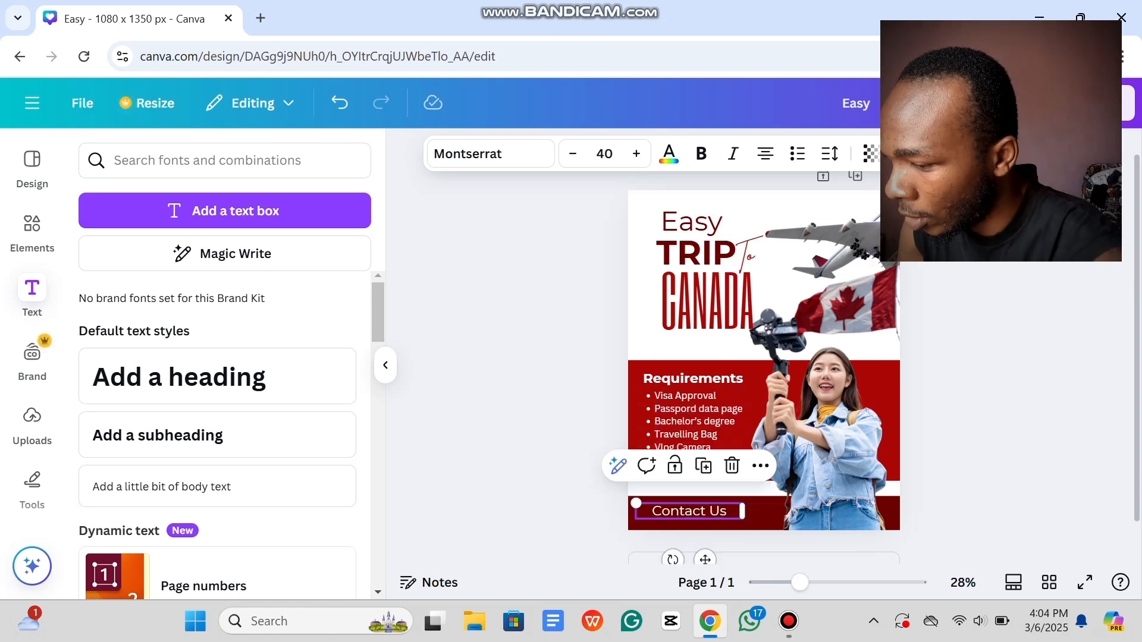
# Step: Type the contact phone number into the copy, correcting its final two digits
pyautogui.doubleClick(688, 511)
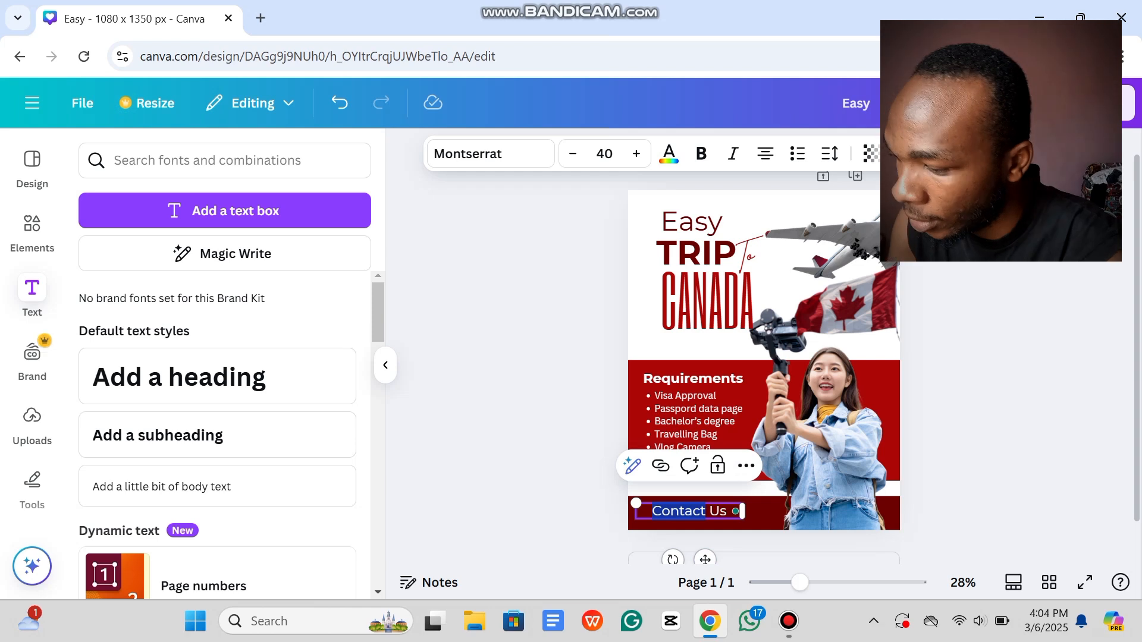
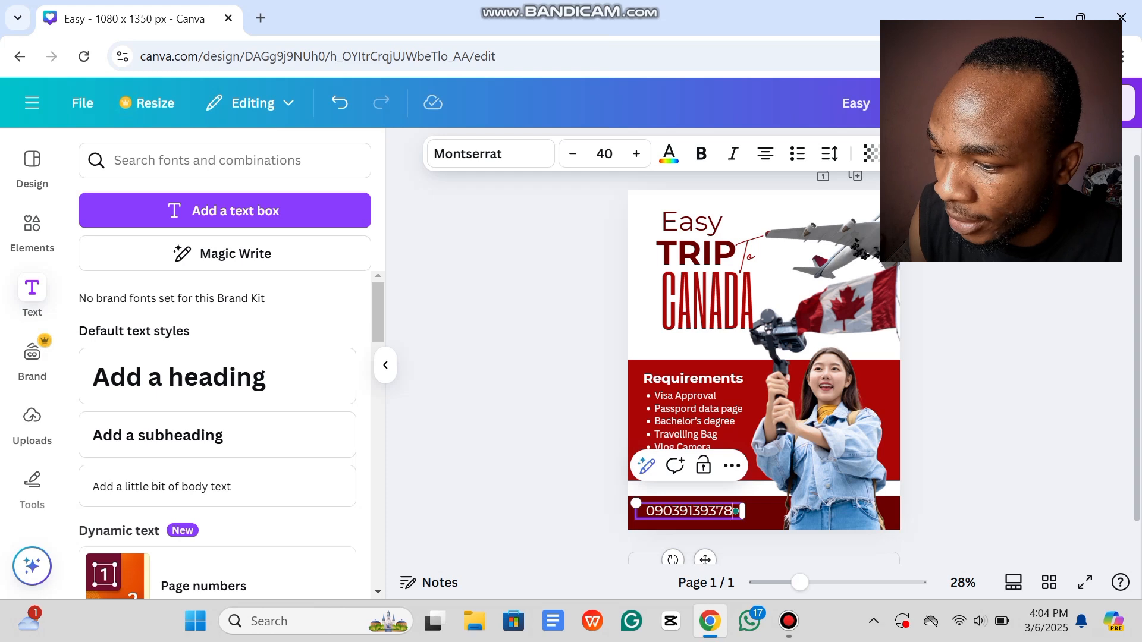
pyautogui.click(574, 499)
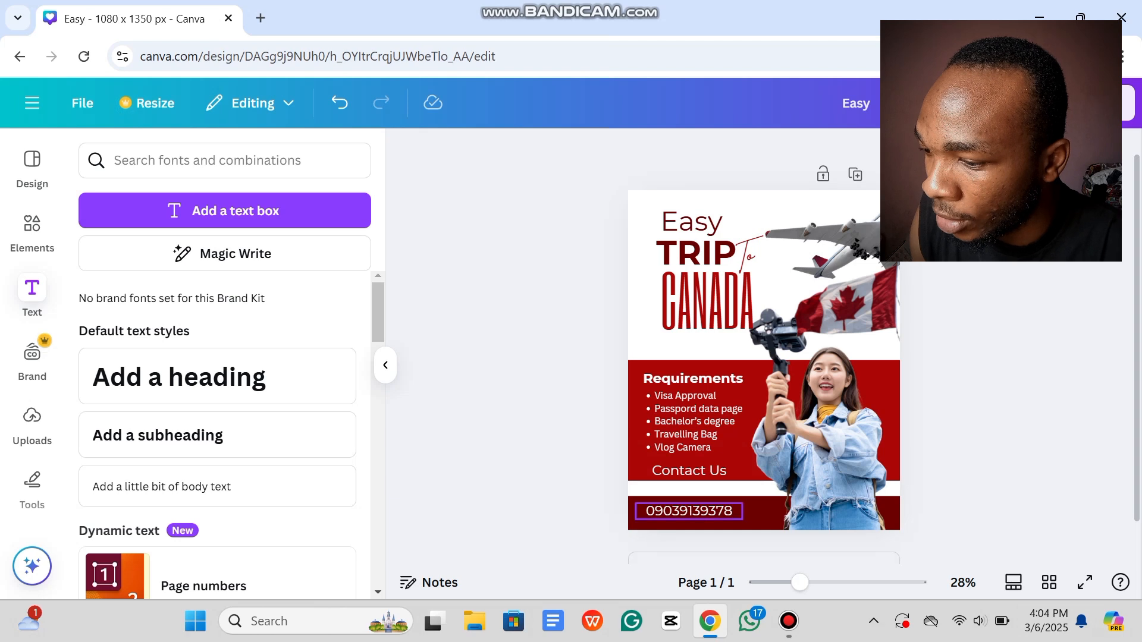
# Step: Shrink the phone number text to size 28.4 and nudge it up and left
pyautogui.click(689, 511)
pyautogui.moveTo(636, 502); pyautogui.dragTo(667, 507)
pyautogui.moveTo(721, 560)
pyautogui.mouseDown()
pyautogui.moveTo(720, 546)
pyautogui.moveTo(710, 555)
pyautogui.mouseUp()
pyautogui.click(954, 470)
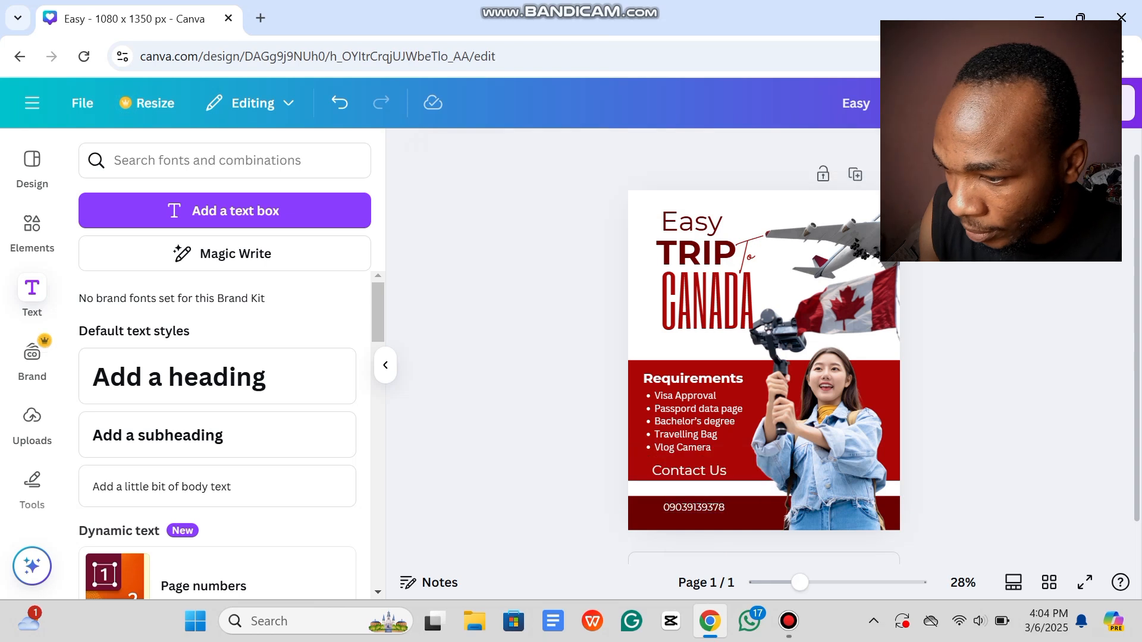
# Step: Extend the red band's bottom edge slightly lower and reposition the vlogger image on the page
pyautogui.moveTo(824, 428); pyautogui.dragTo(956, 409)
pyautogui.click(690, 471)
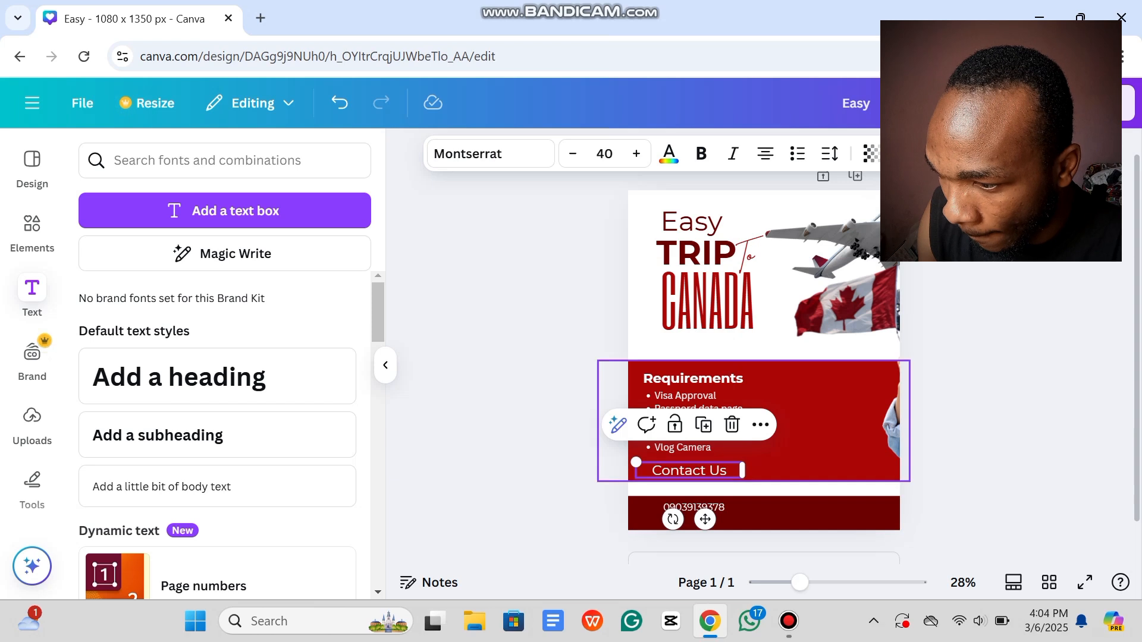
pyautogui.click(760, 466)
pyautogui.moveTo(753, 480)
pyautogui.mouseDown()
pyautogui.moveTo(754, 500)
pyautogui.moveTo(753, 490)
pyautogui.mouseUp()
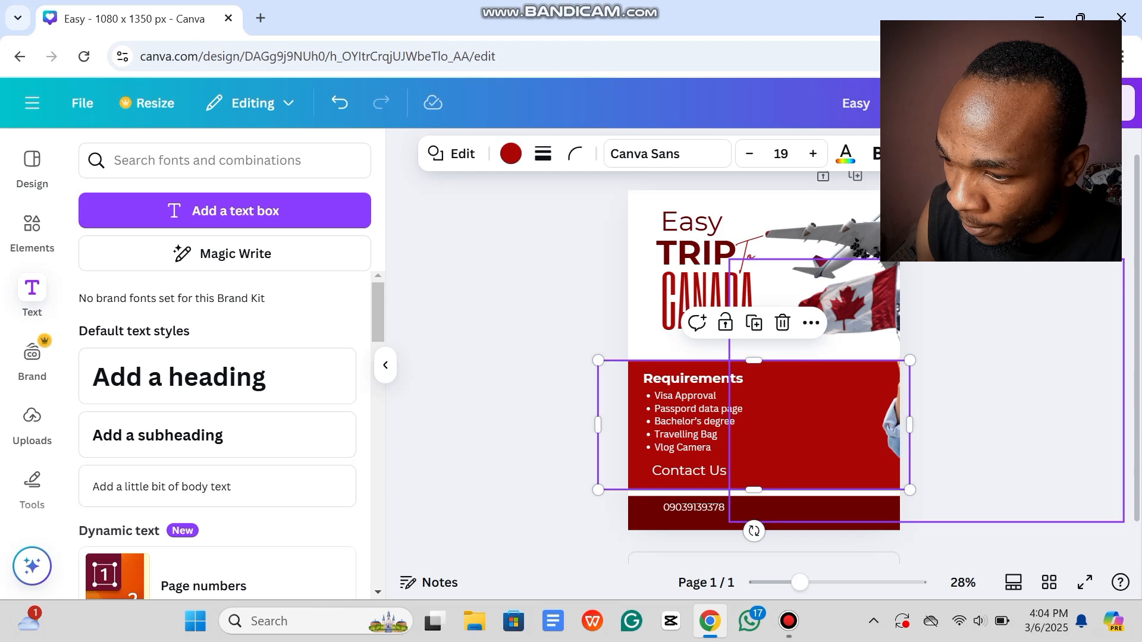
pyautogui.click(964, 417)
pyautogui.moveTo(892, 416); pyautogui.dragTo(778, 424)
pyautogui.click(537, 506)
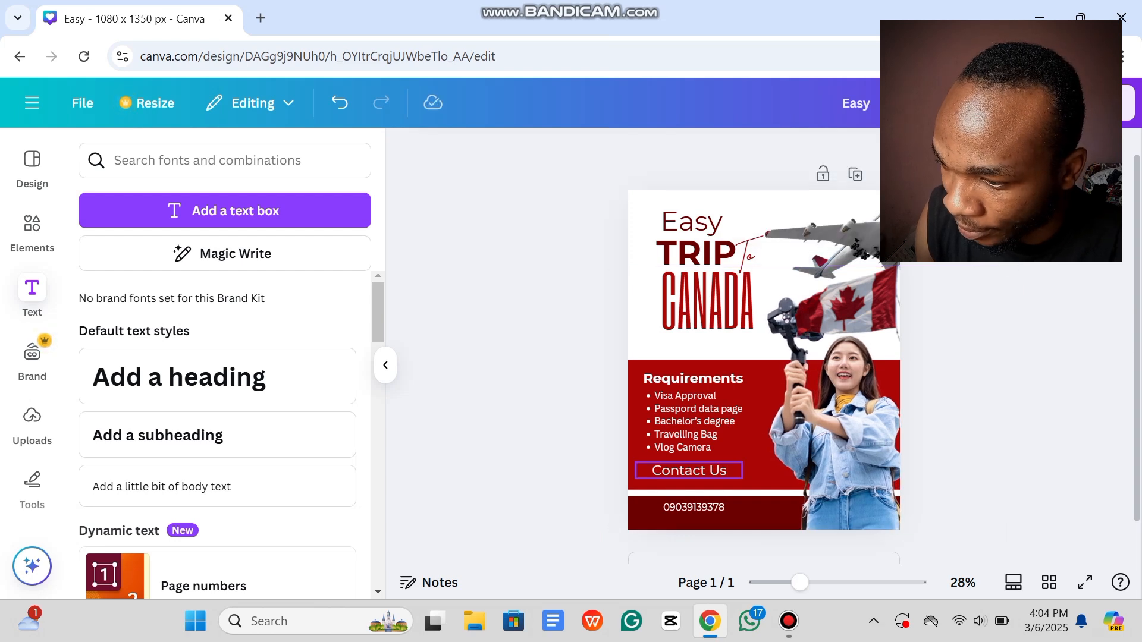
# Step: Move Contact Us slightly lower and left, then align the phone number beneath it
pyautogui.click(690, 470)
pyautogui.moveTo(690, 470); pyautogui.dragTo(684, 474)
pyautogui.moveTo(699, 523); pyautogui.dragTo(699, 523)
pyautogui.click(547, 506)
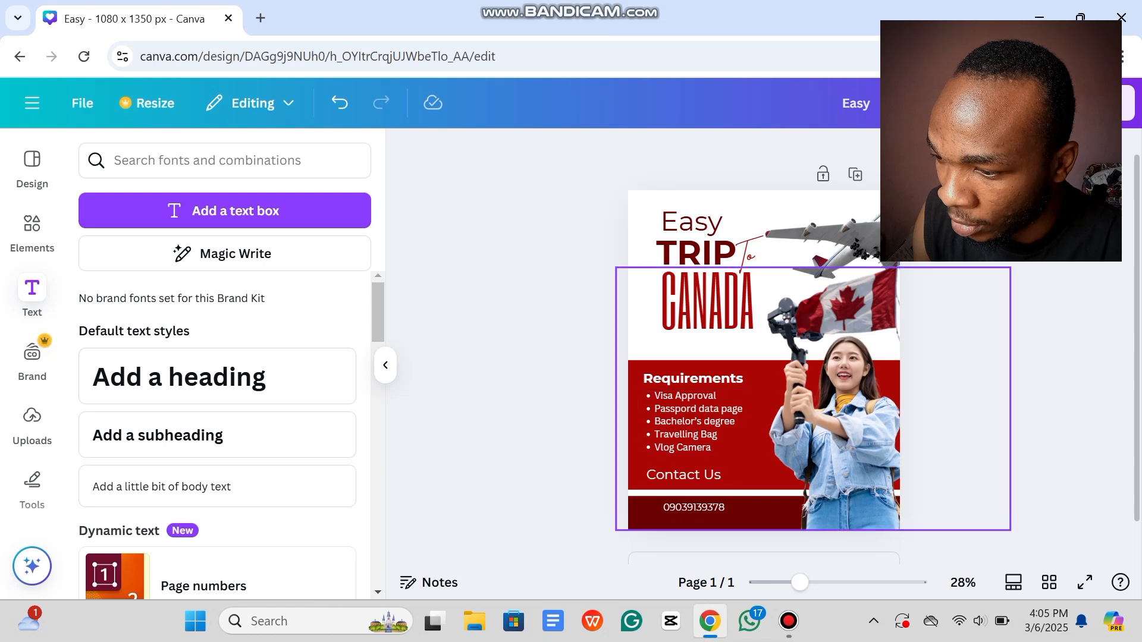
pyautogui.moveTo(693, 508); pyautogui.dragTo(692, 504)
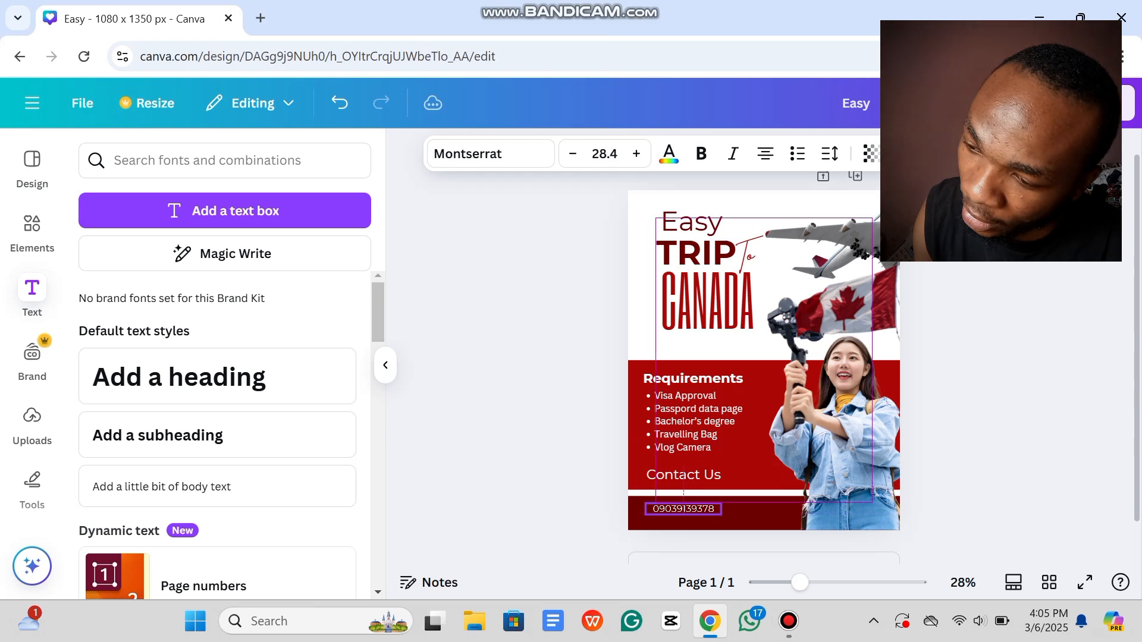
# Step: Duplicate the phone number line and replace its text with the contact e-mail address
pyautogui.click(698, 464)
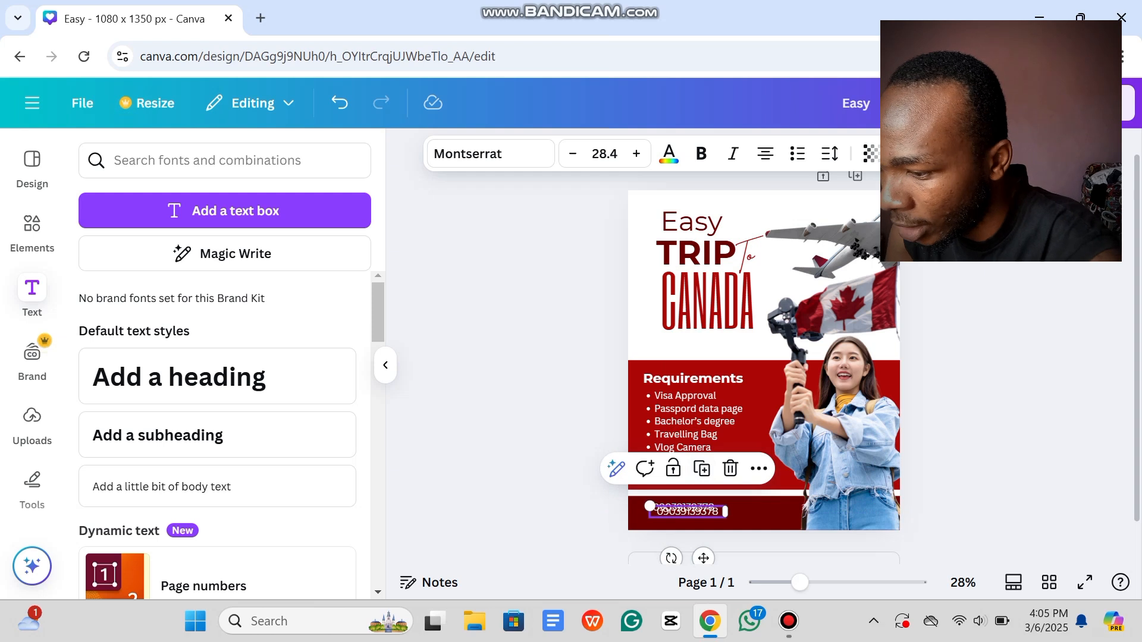
pyautogui.doubleClick(687, 511)
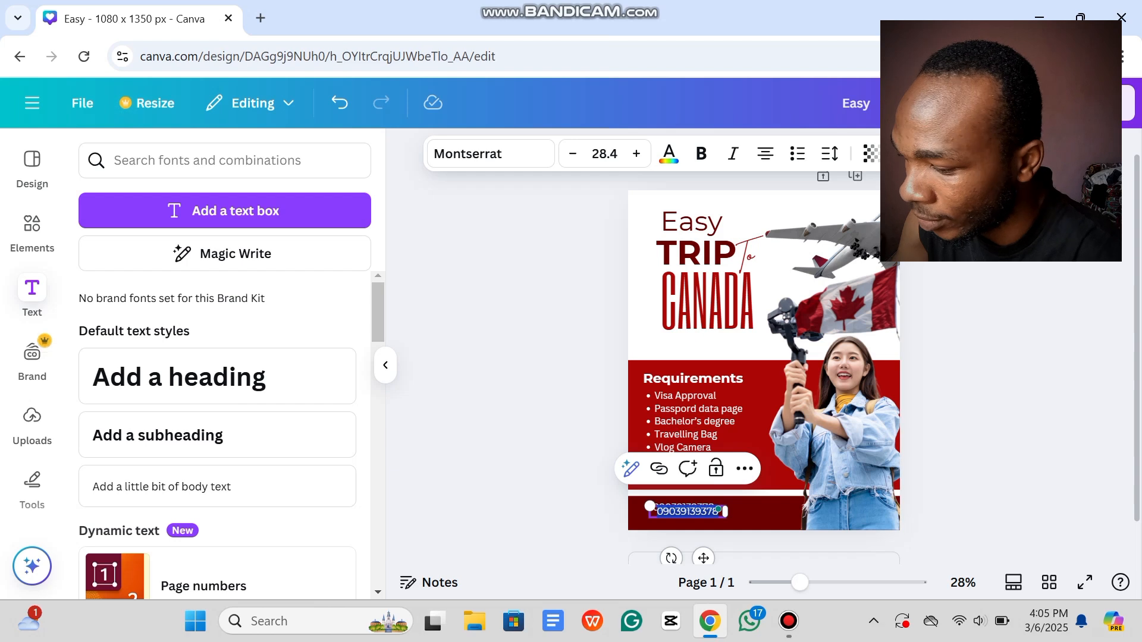
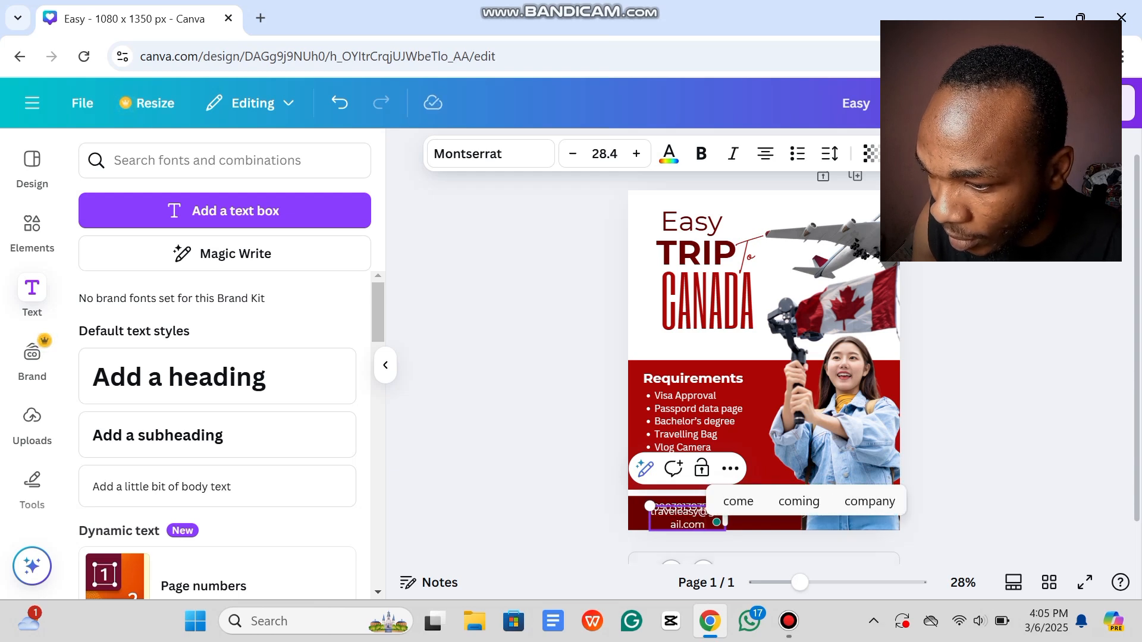
pyautogui.press('Escape')
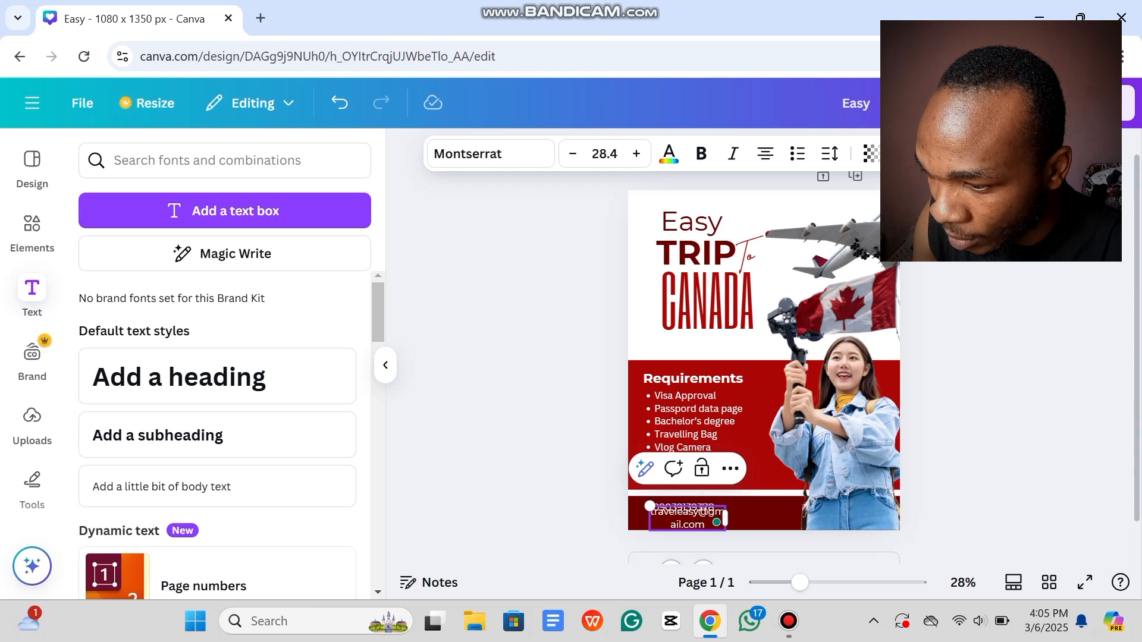
# Step: Place the e-mail line just beneath the phone number and shrink it to size 23.1
pyautogui.moveTo(687, 517); pyautogui.dragTo(850, 510)
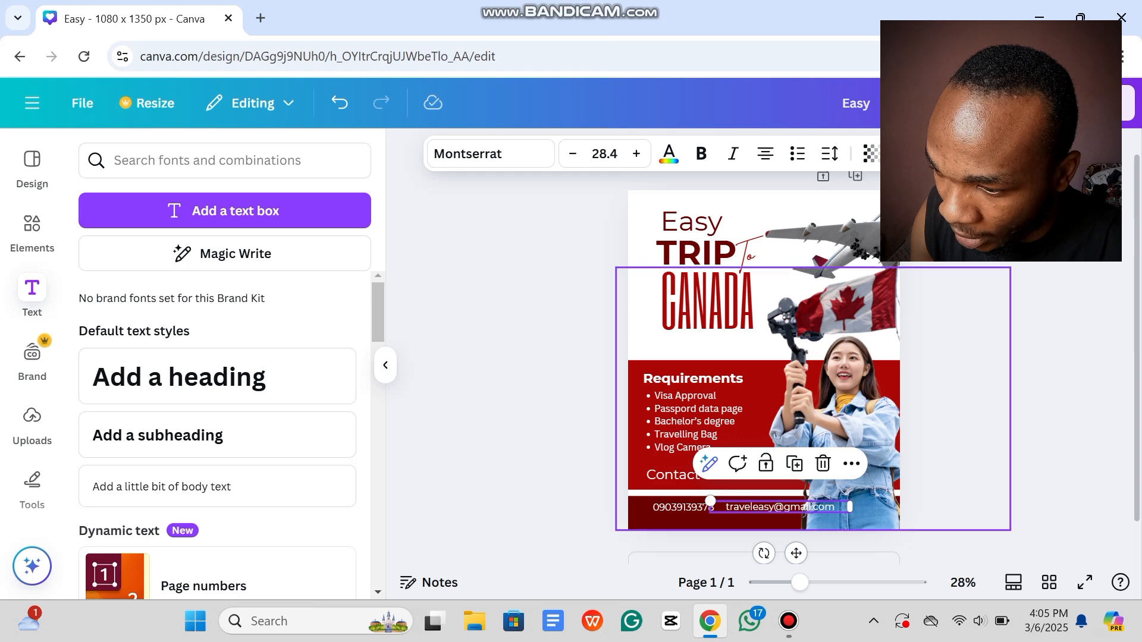
pyautogui.moveTo(711, 501); pyautogui.dragTo(691, 518)
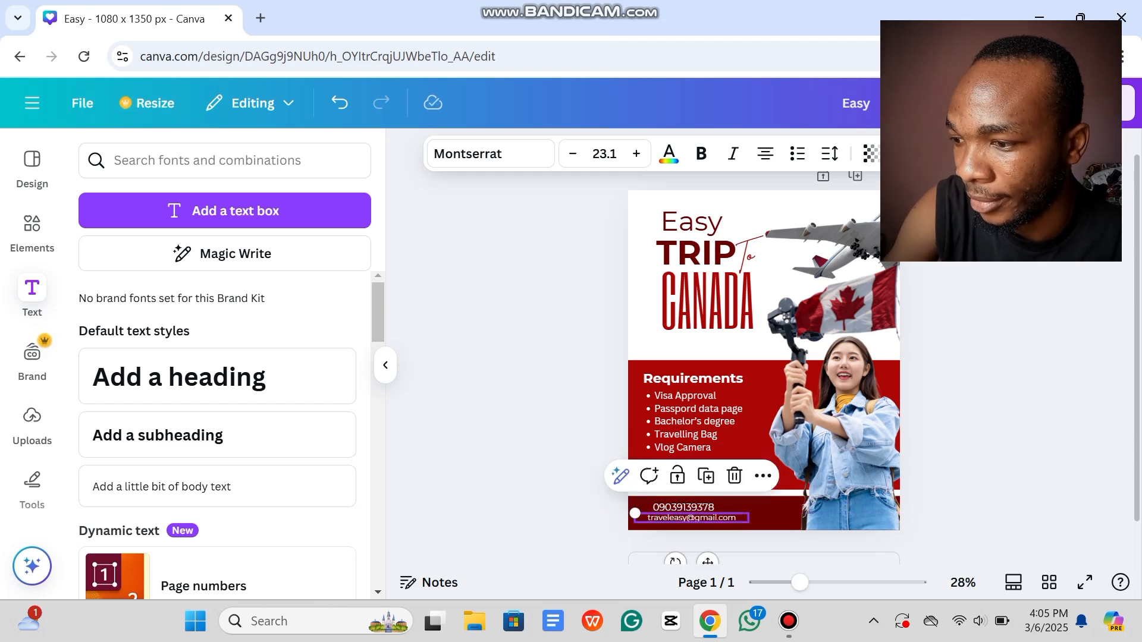
pyautogui.press('Escape')
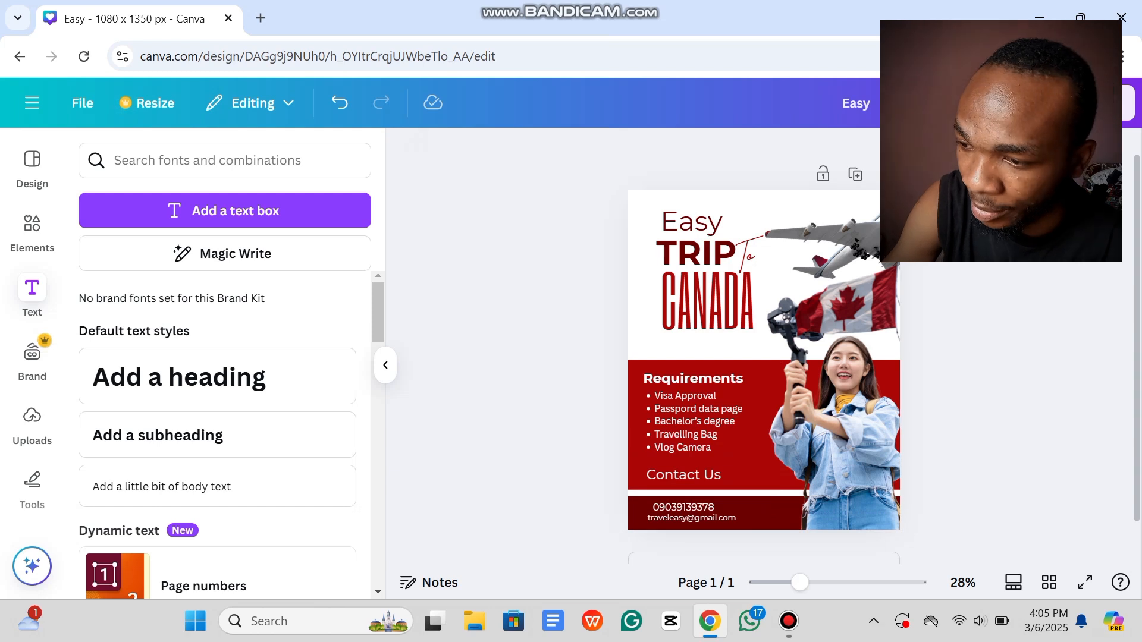